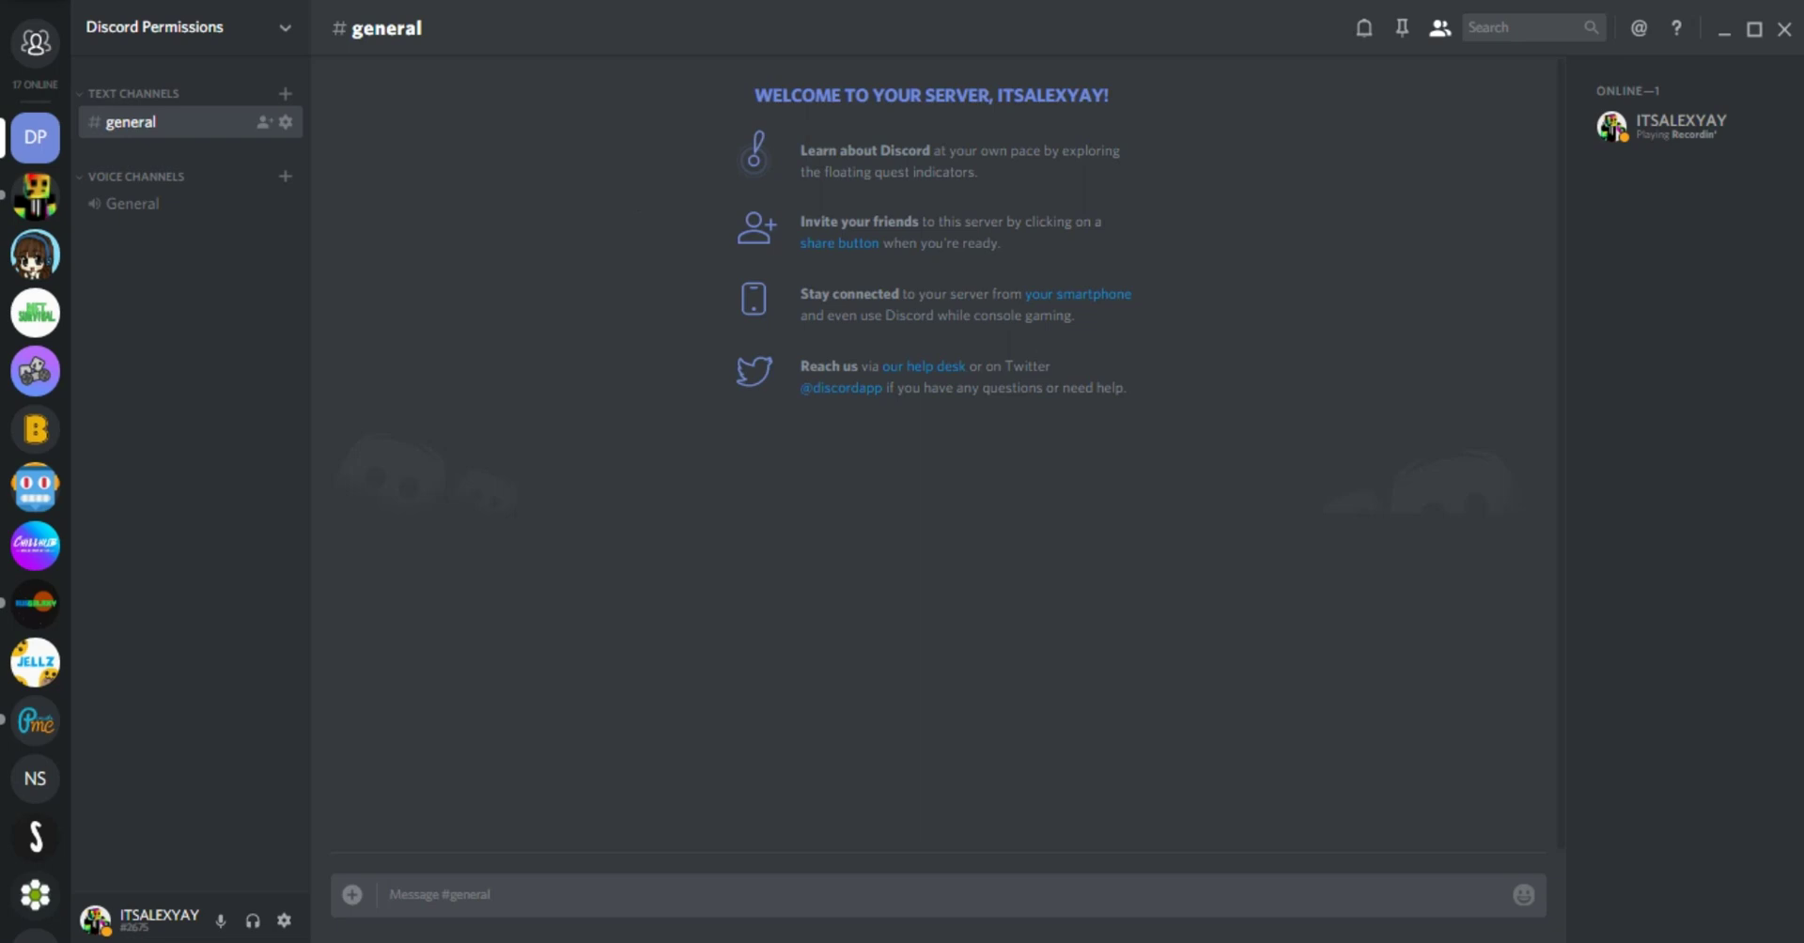
Create a new category named TEST from the server menu
click(286, 98)
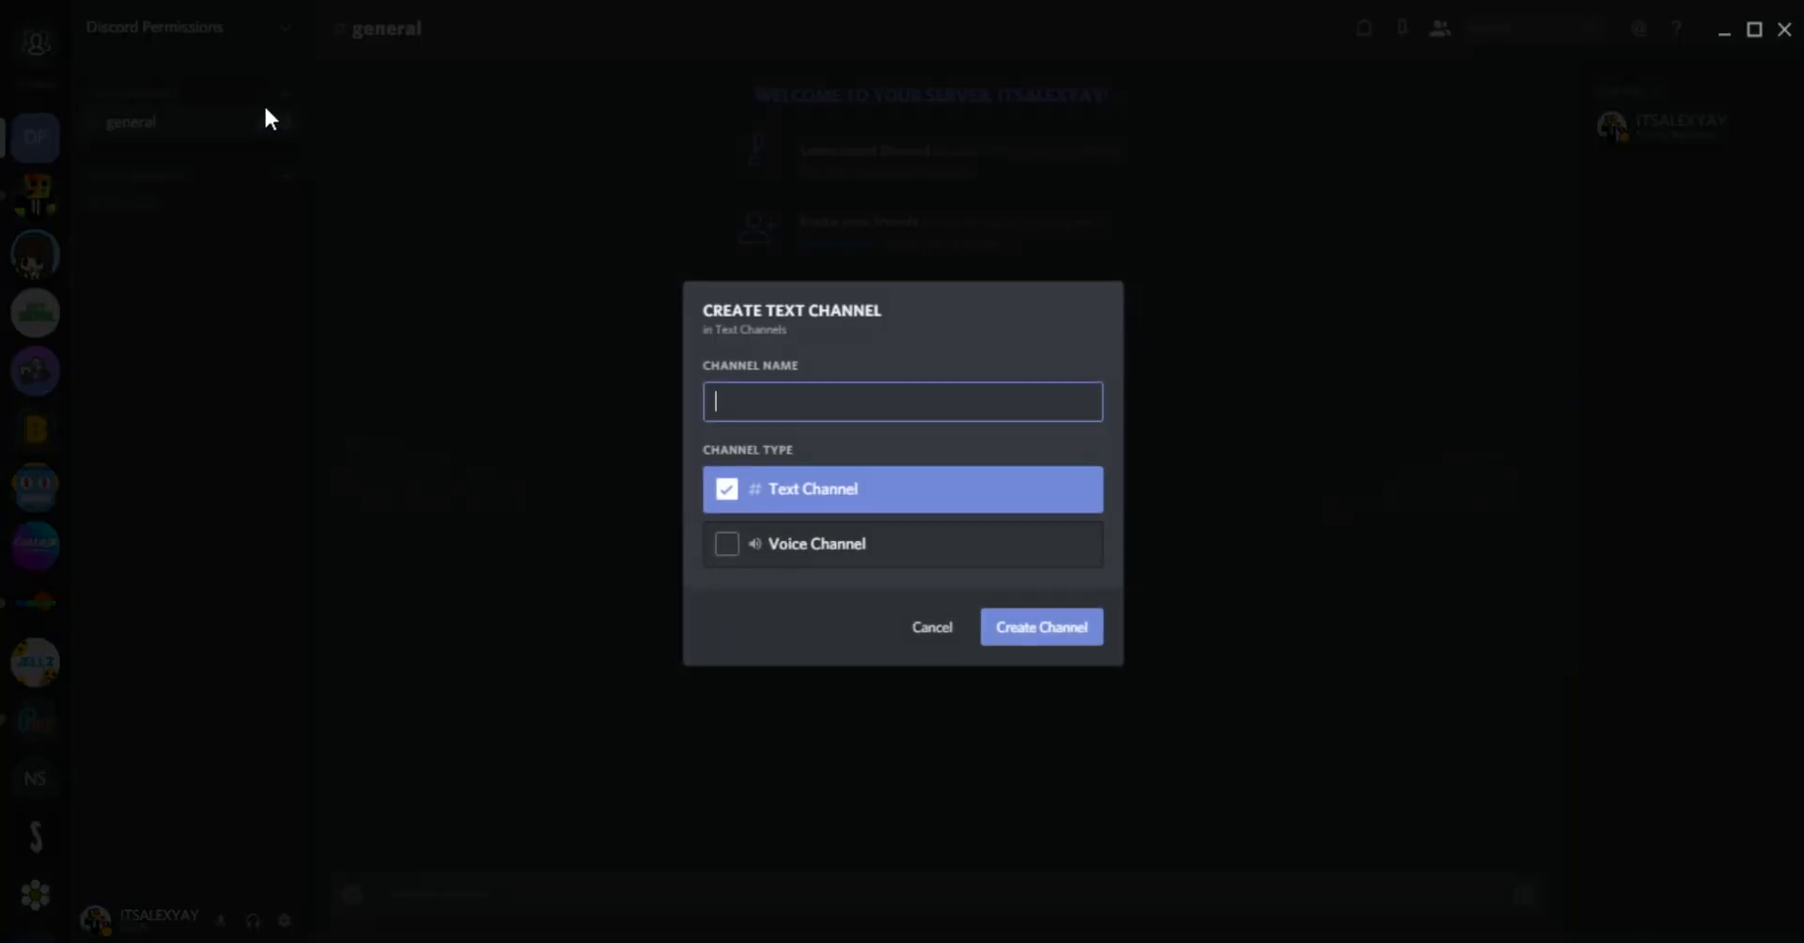
click(207, 272)
click(230, 35)
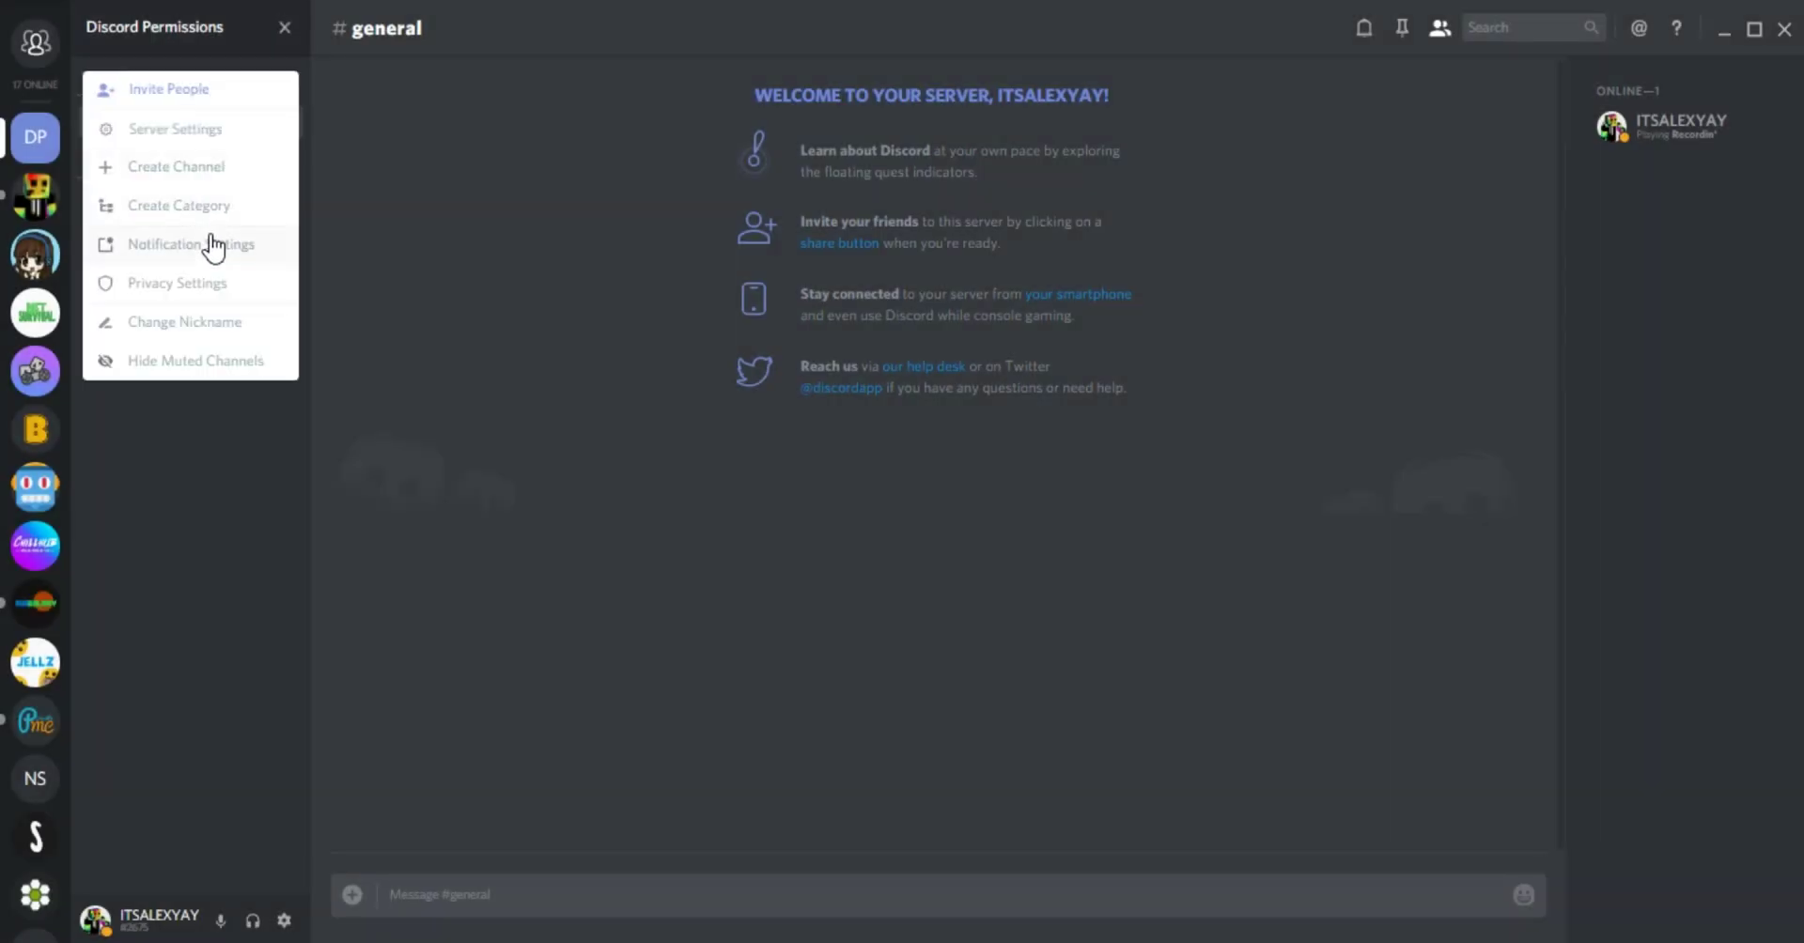
click(188, 207)
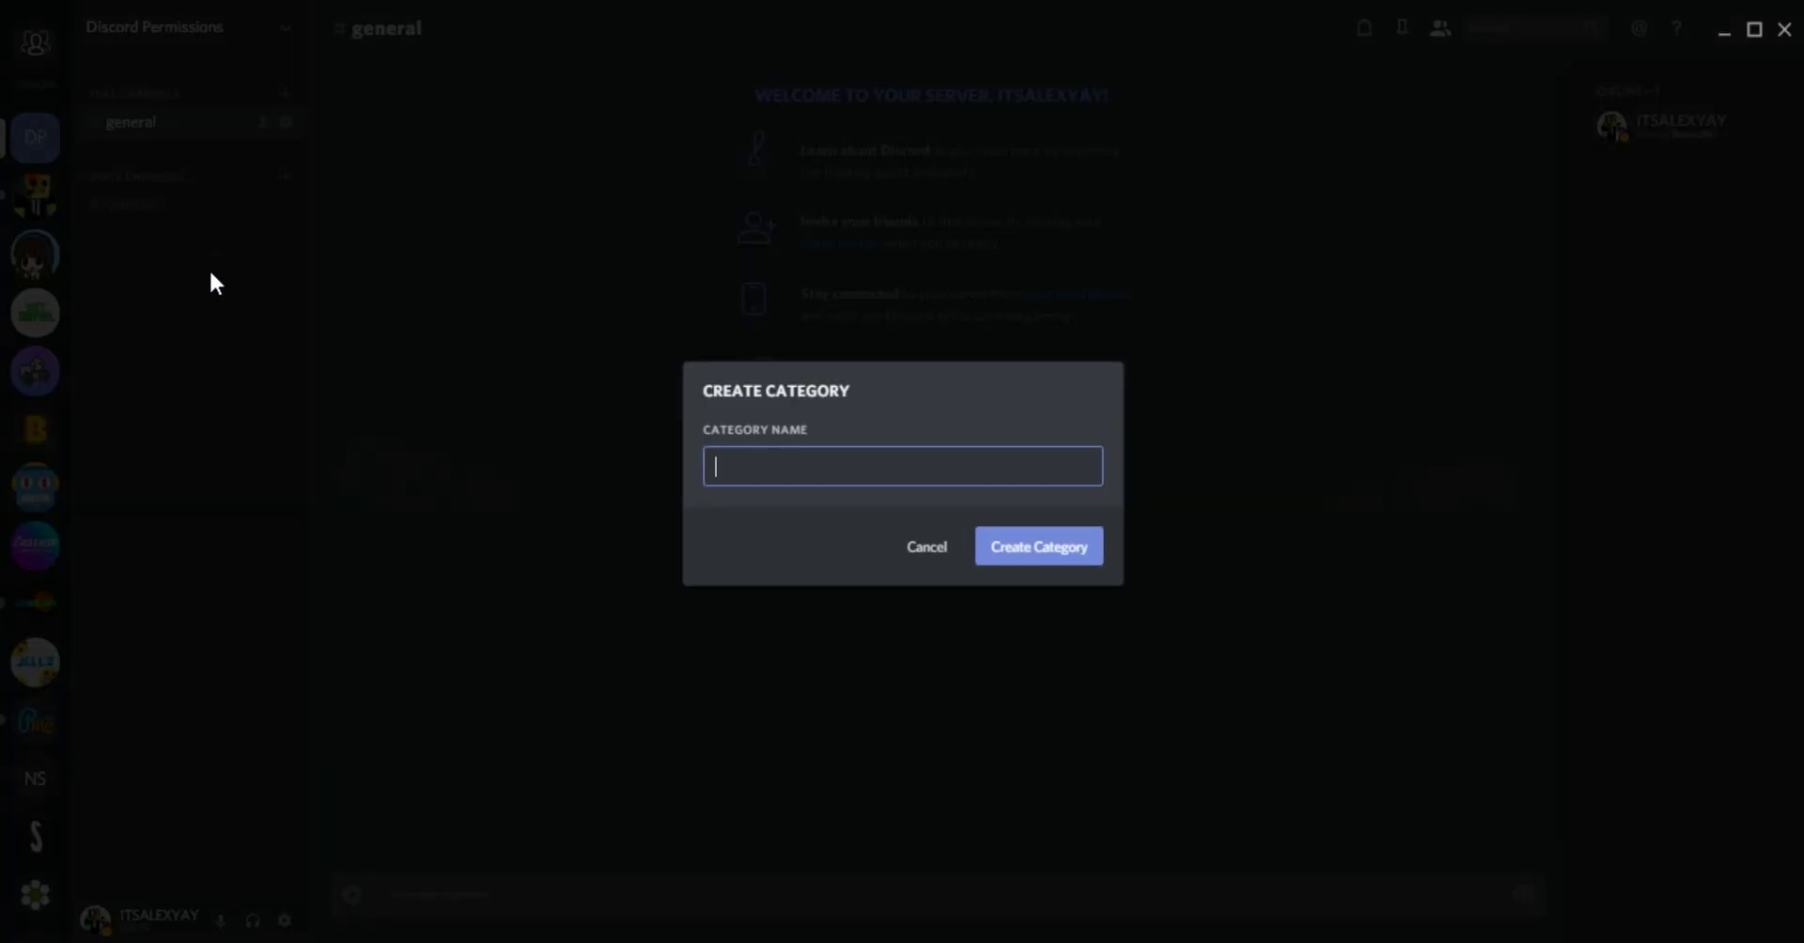
text(TEST)
key(Return)
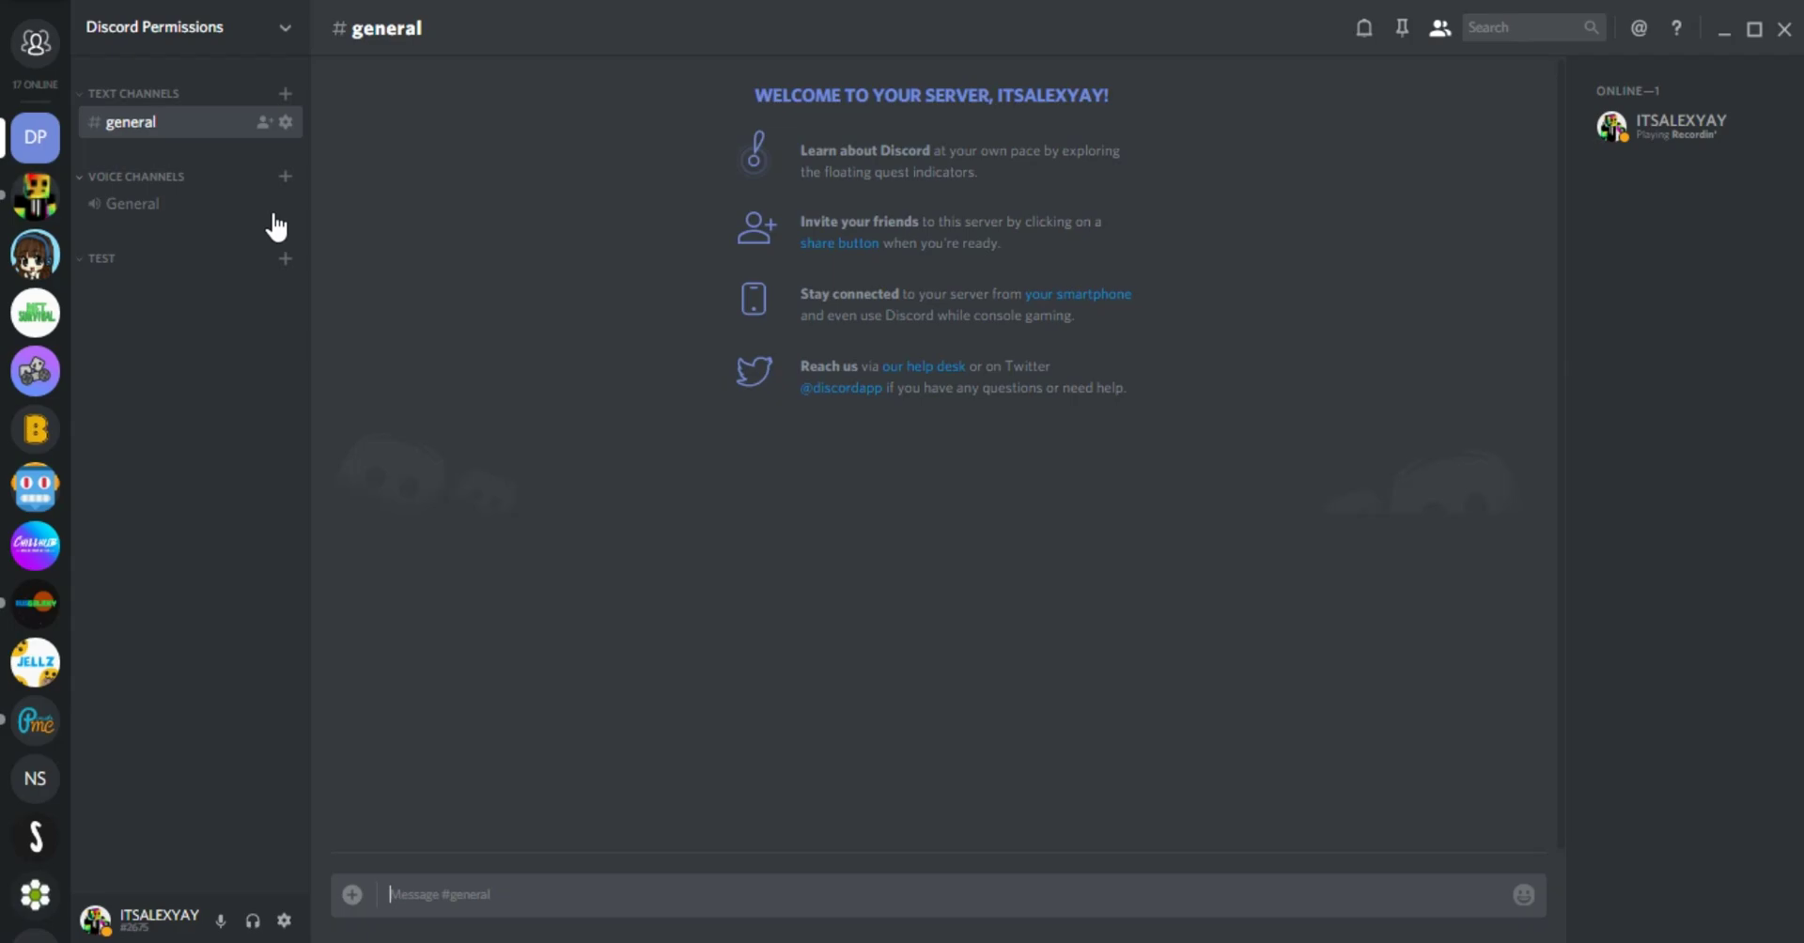
Add a 'test' channel inside TEST and a 'test2' channel under Text Channels
click(283, 261)
text(test)
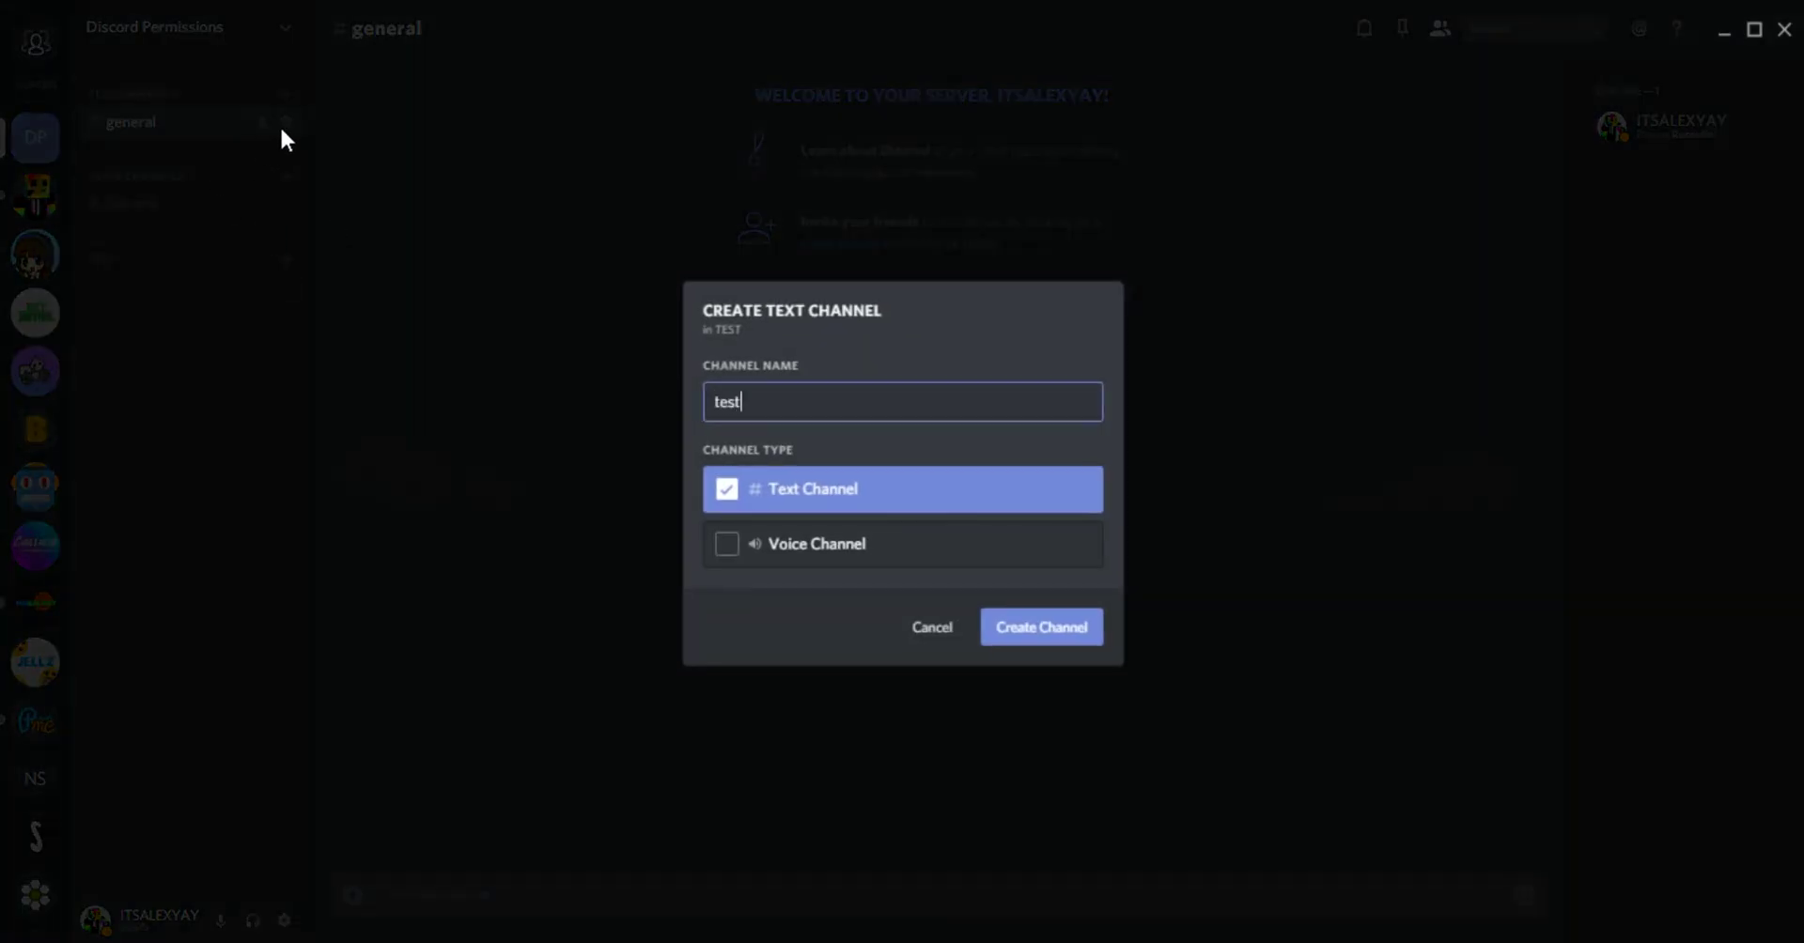
key(Return)
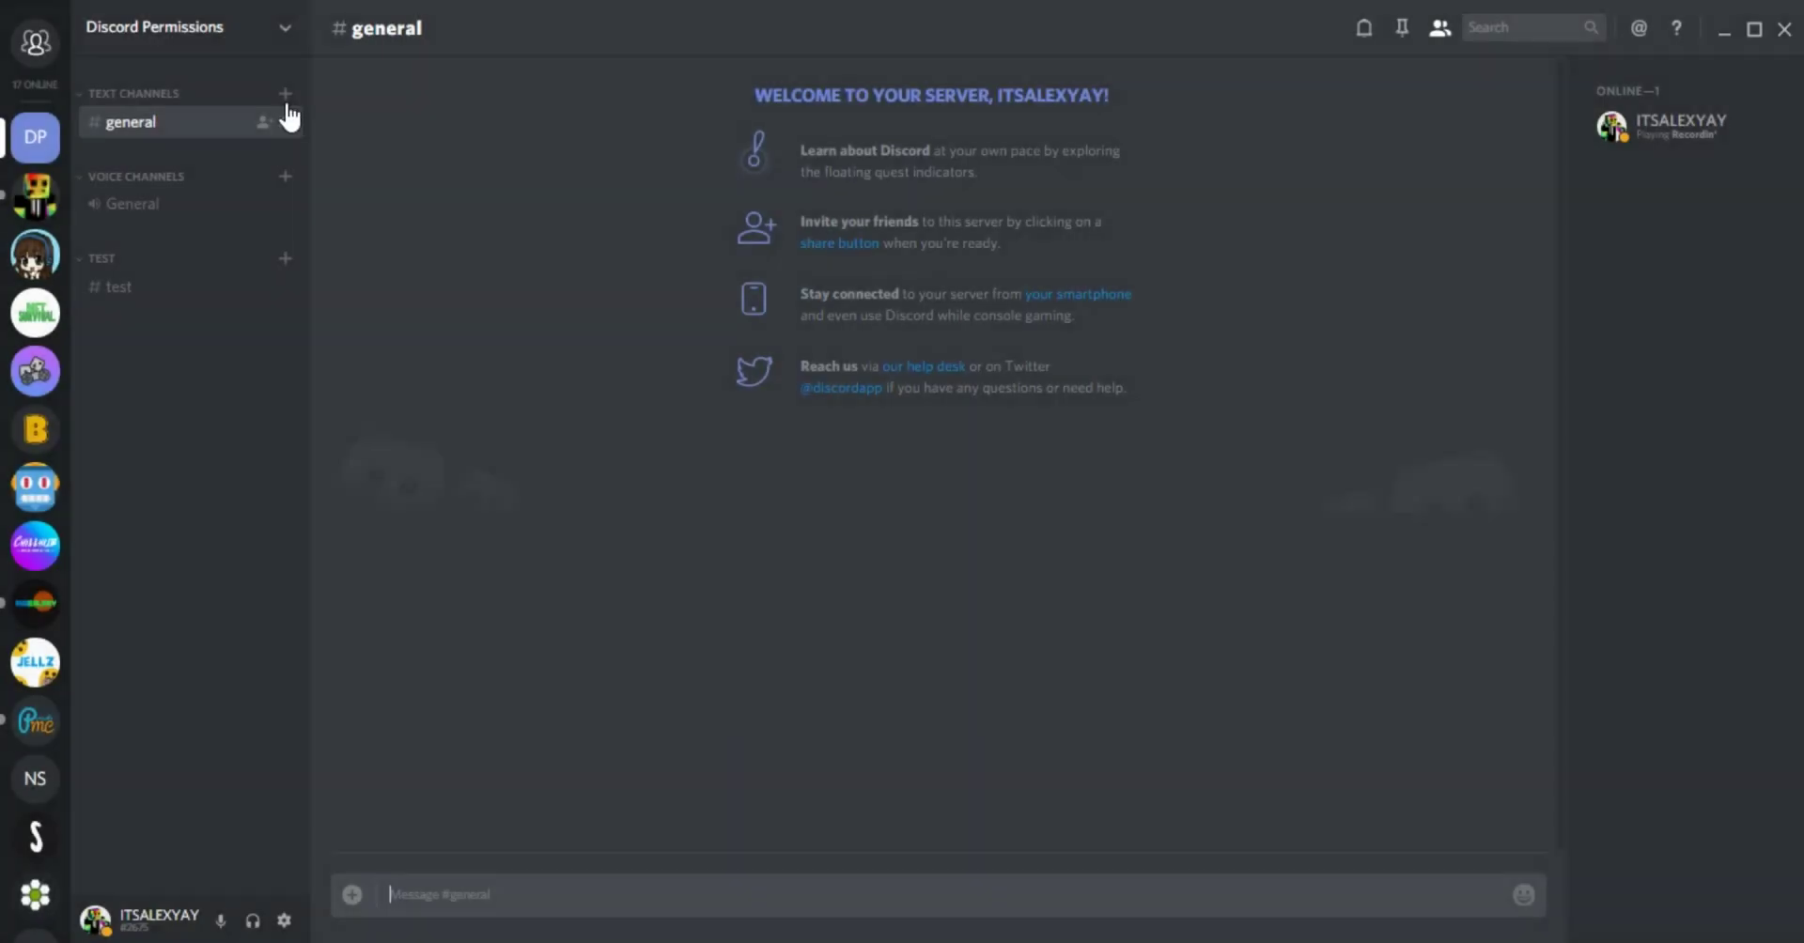
click(287, 96)
text(test2)
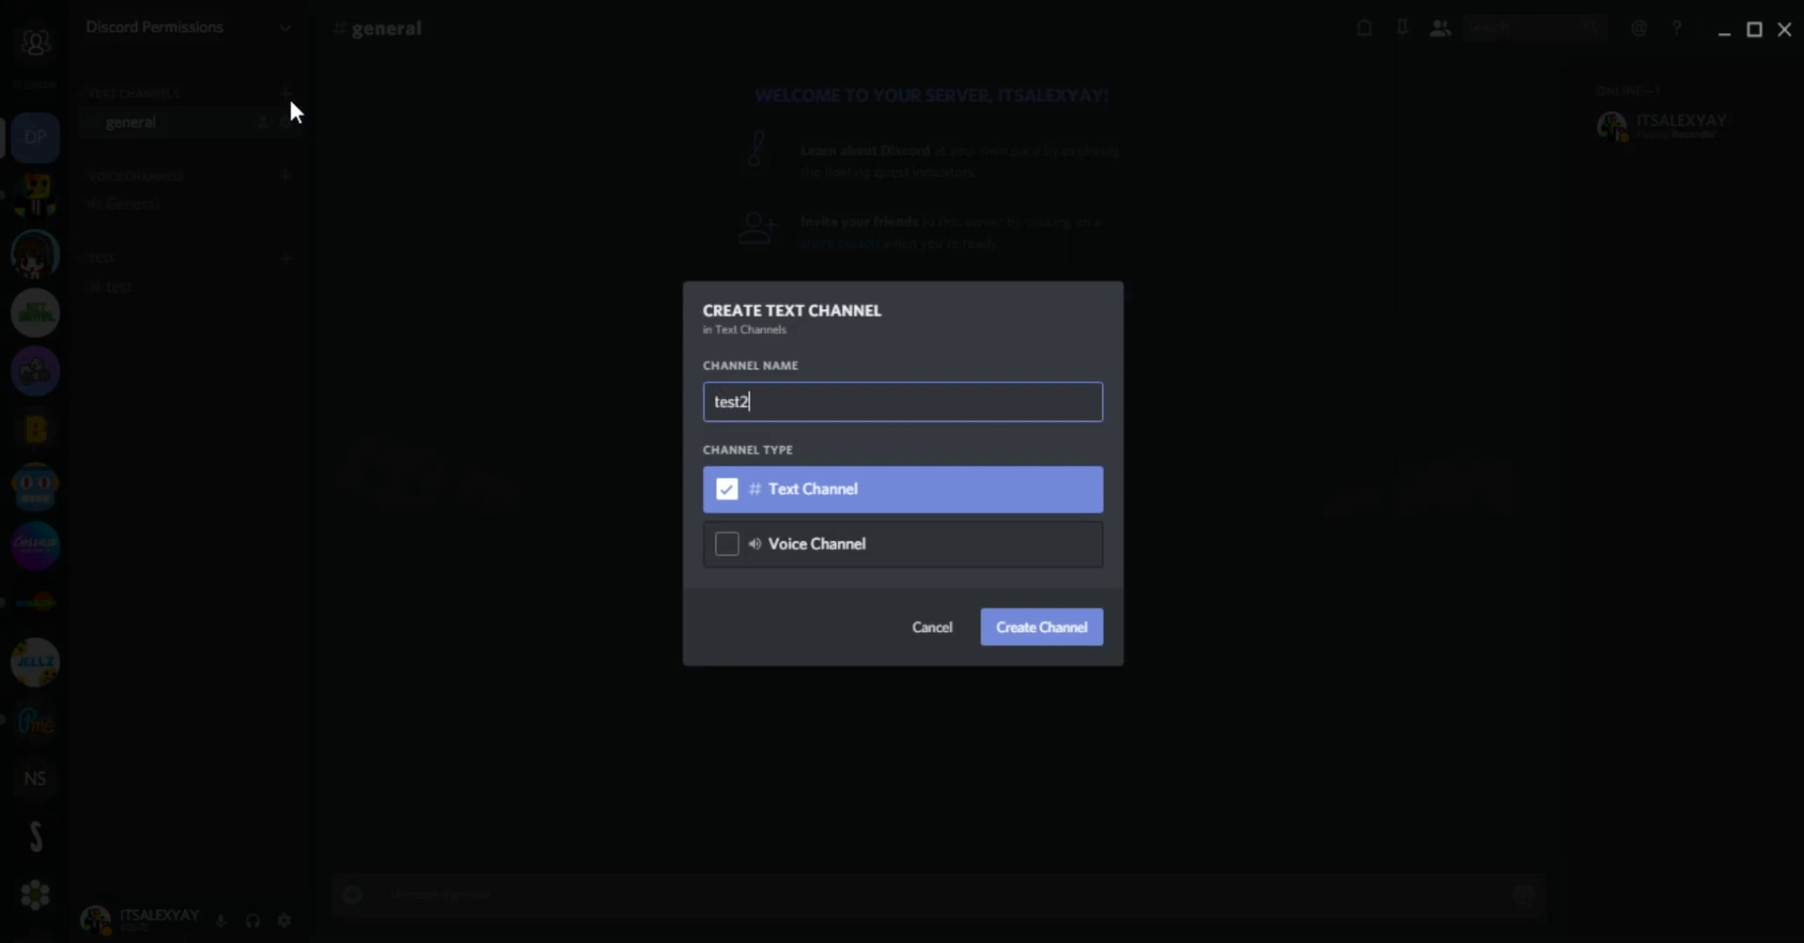
click(214, 36)
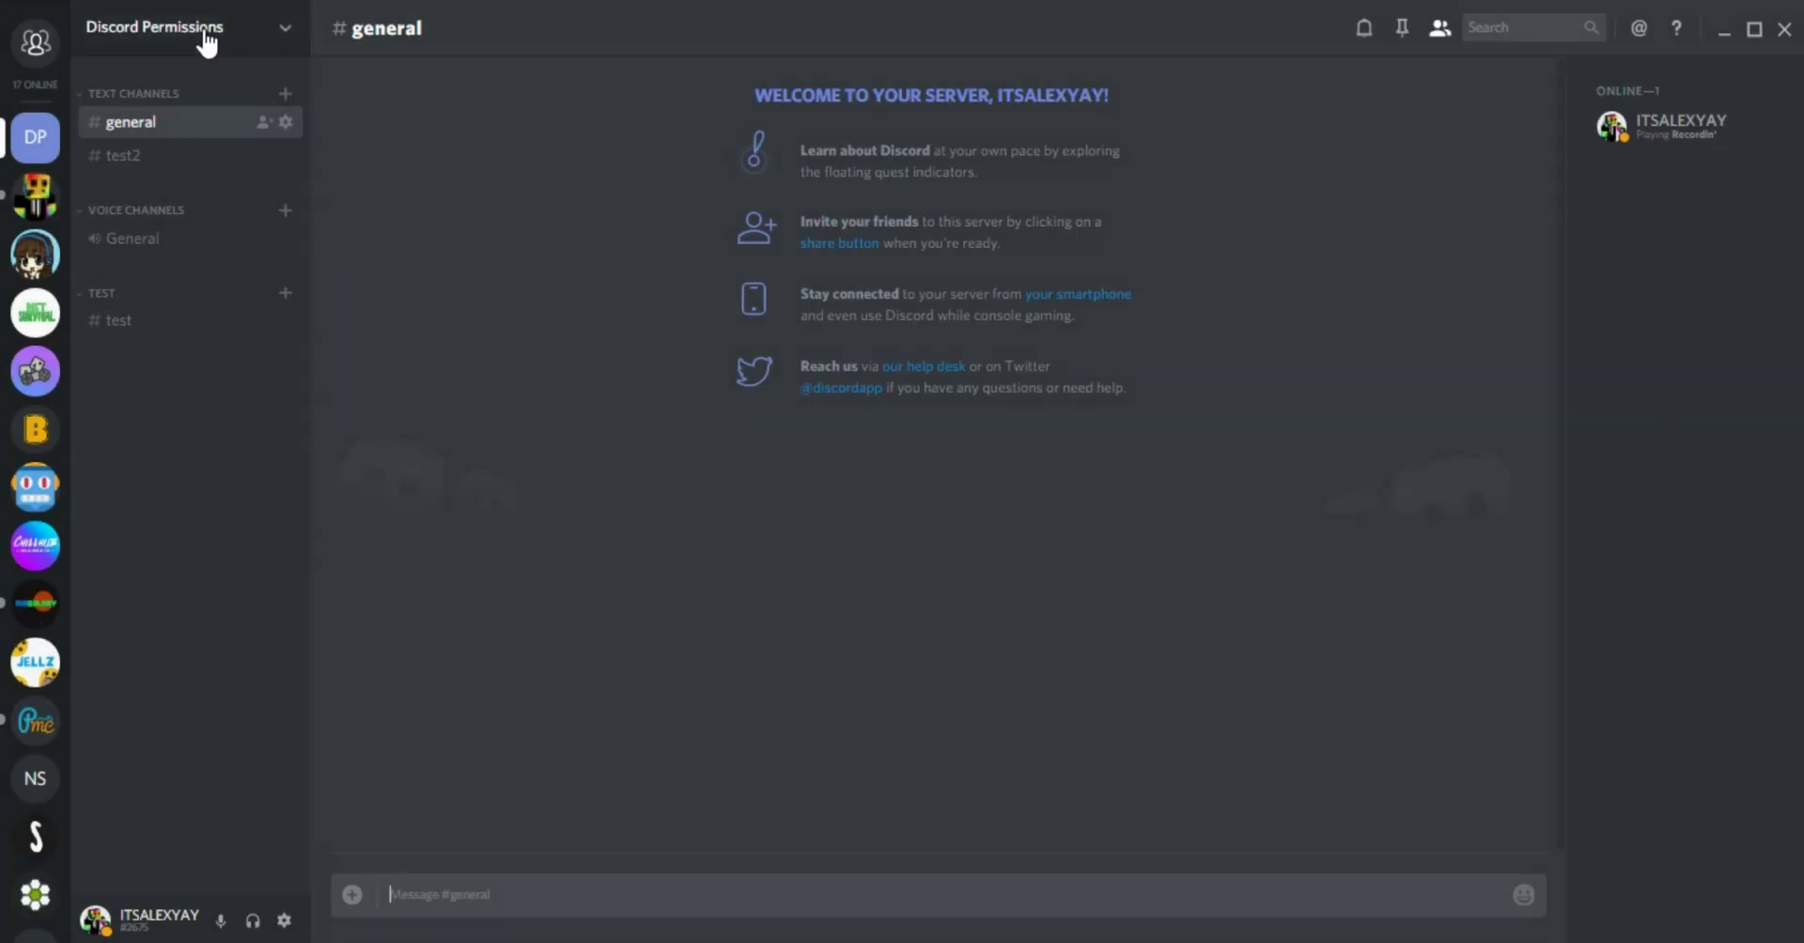
Look over the server's Overview and Roles settings, then close them
click(199, 34)
click(196, 131)
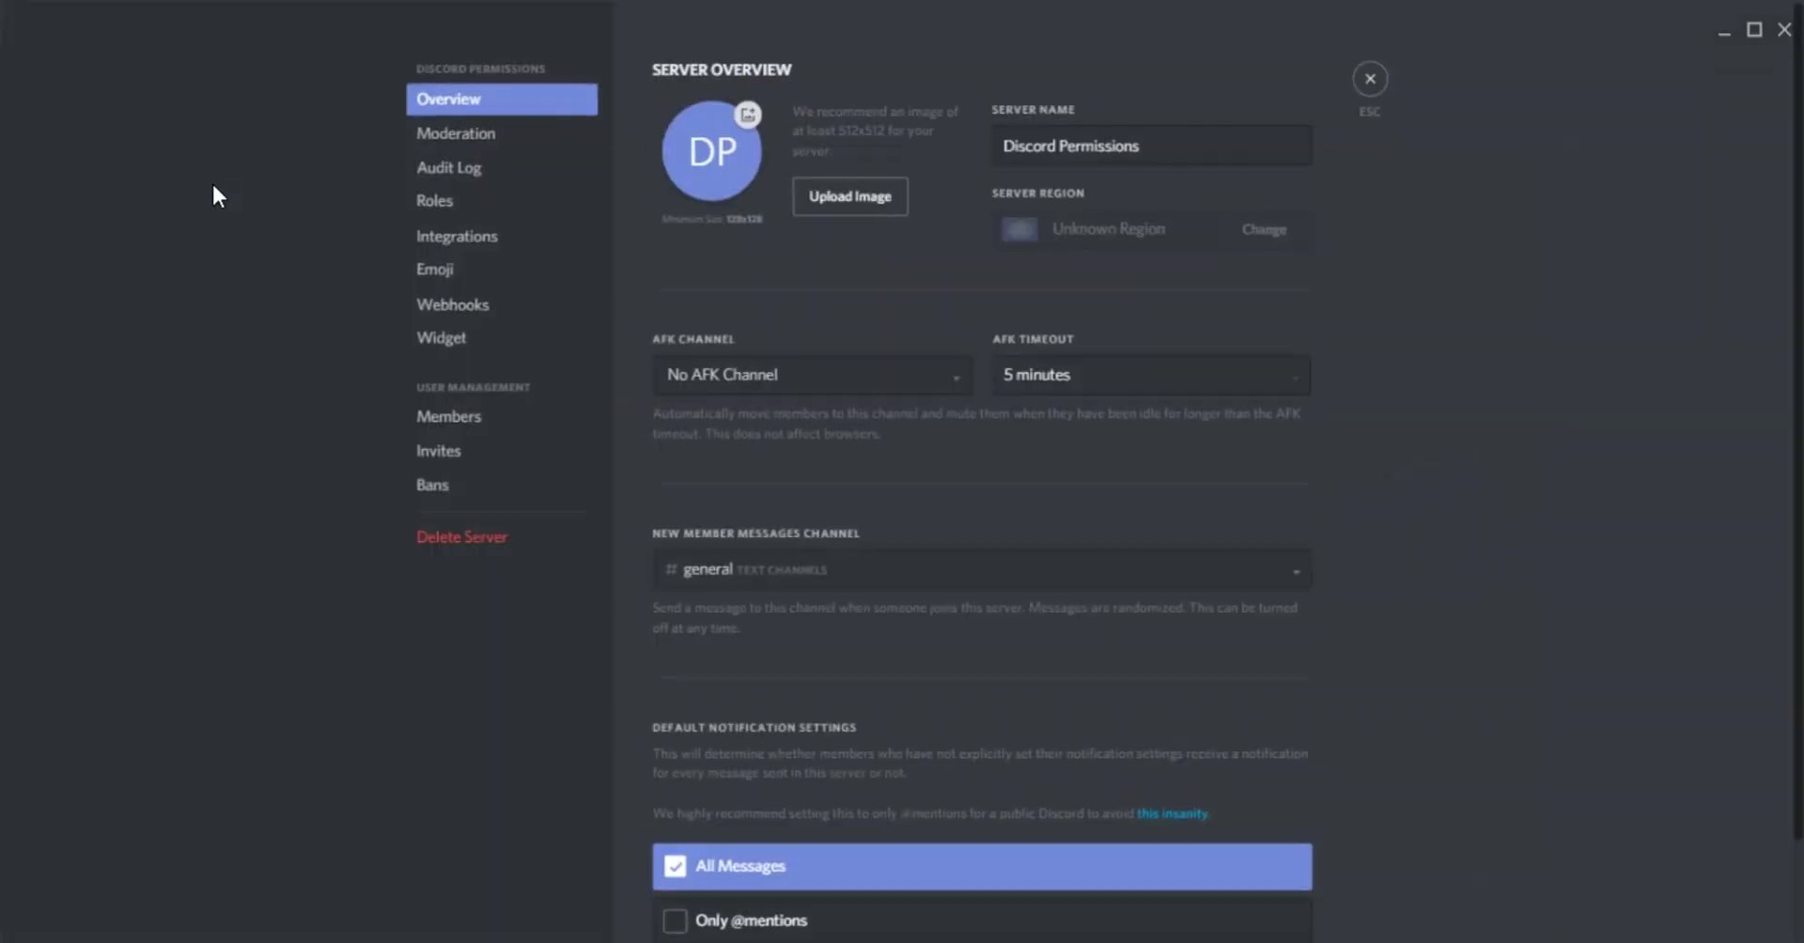
click(495, 214)
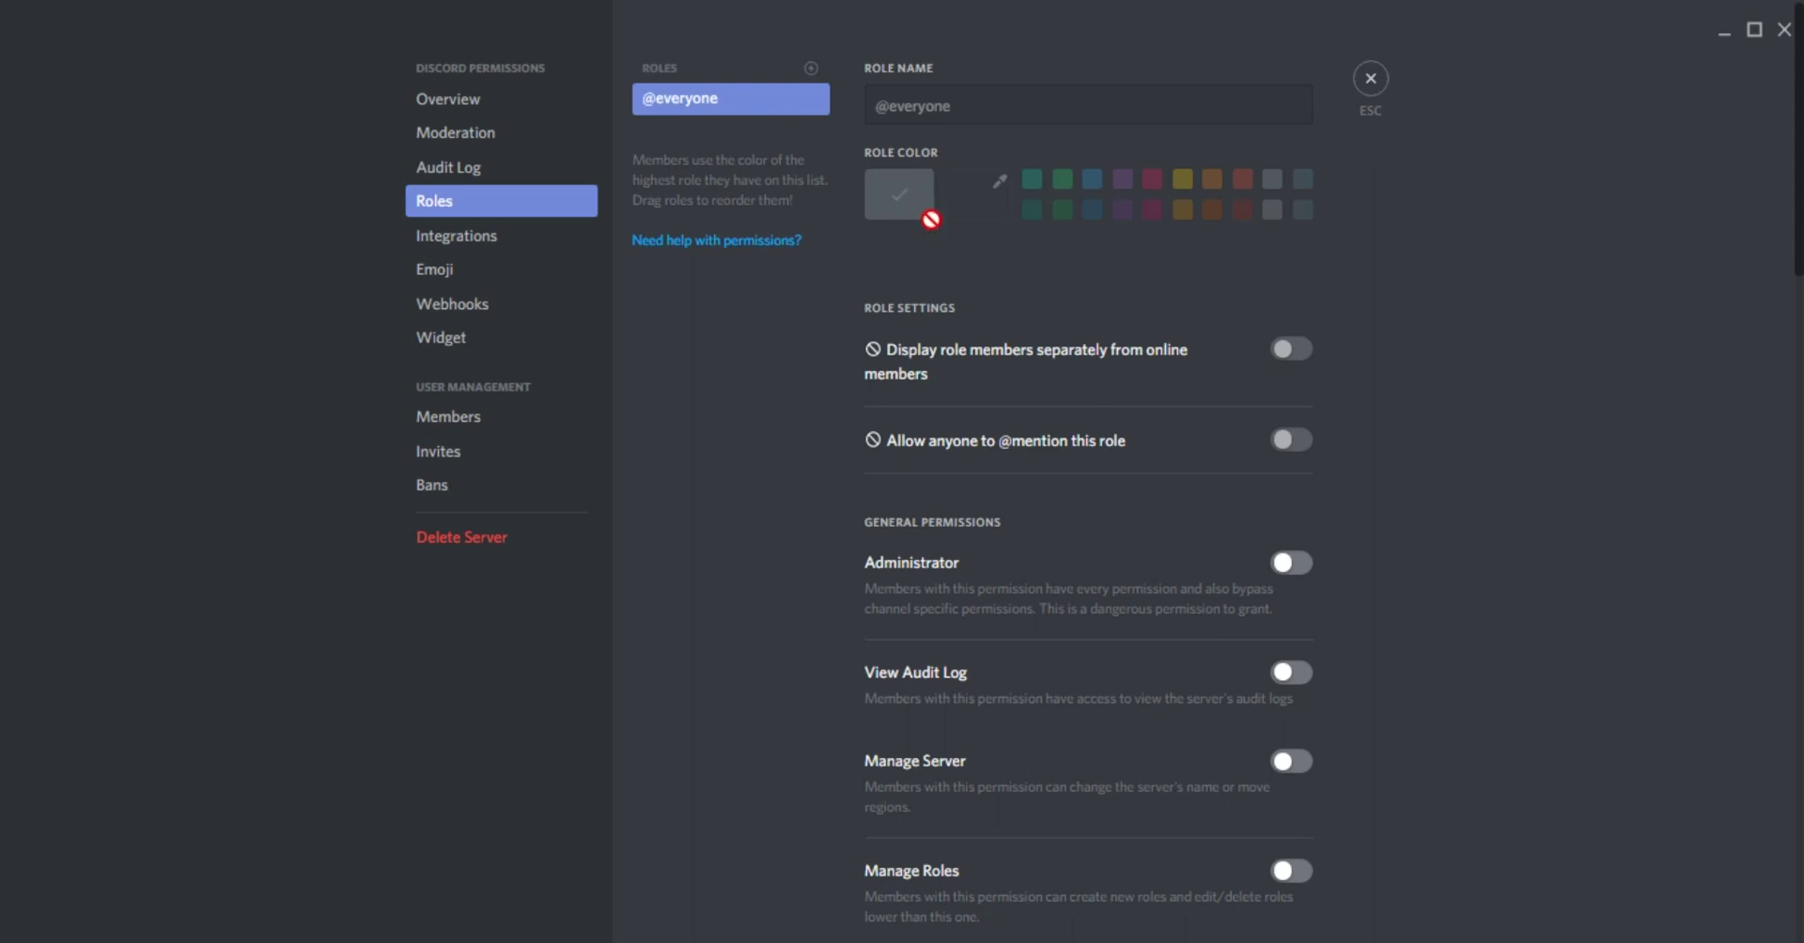
click(1371, 84)
Check which roles the member has, then reopen Server Settings
click(1687, 126)
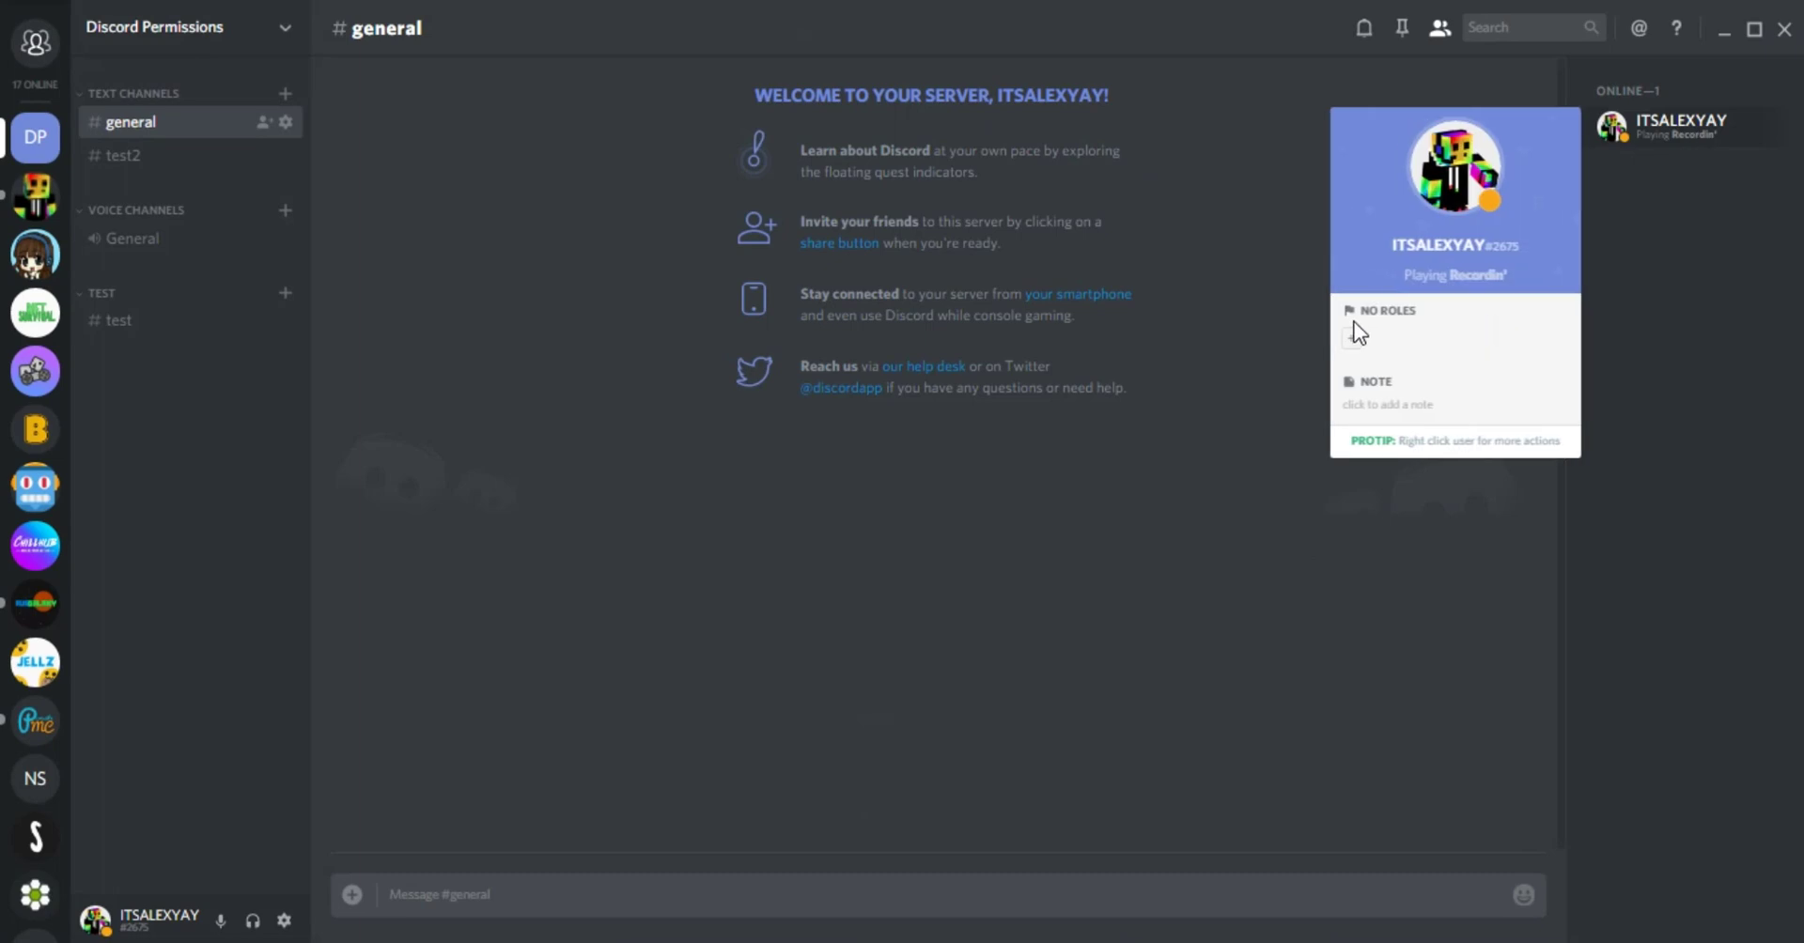
key(Escape)
click(272, 37)
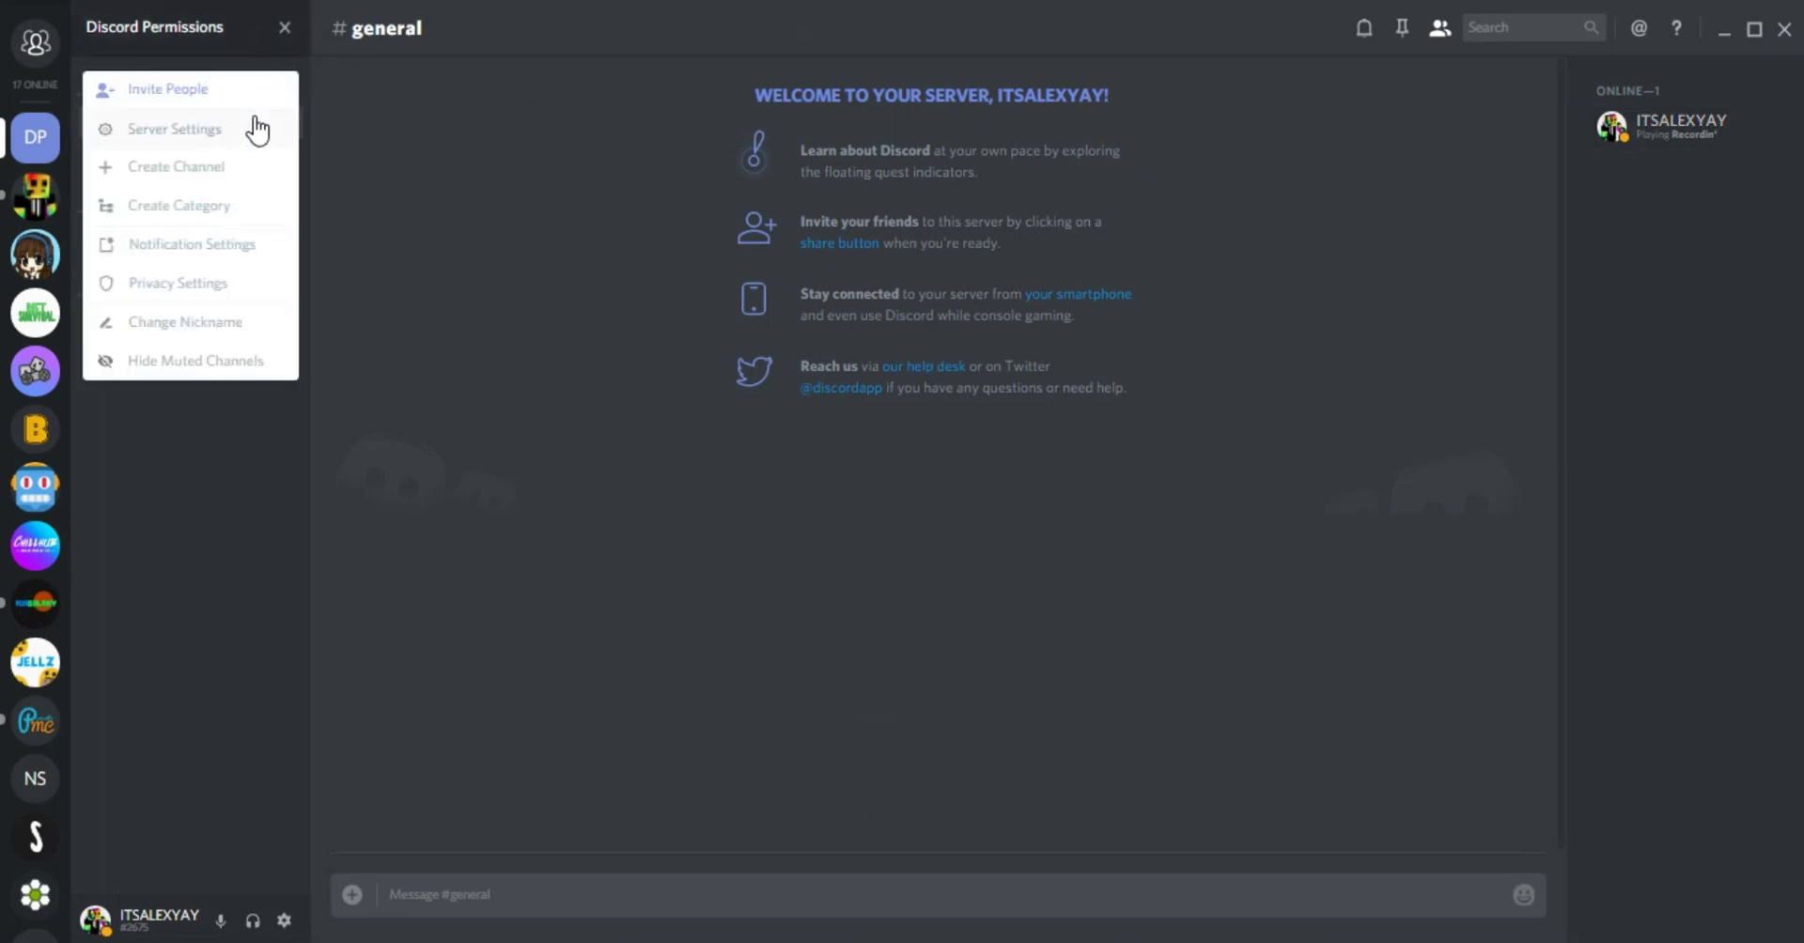
click(282, 132)
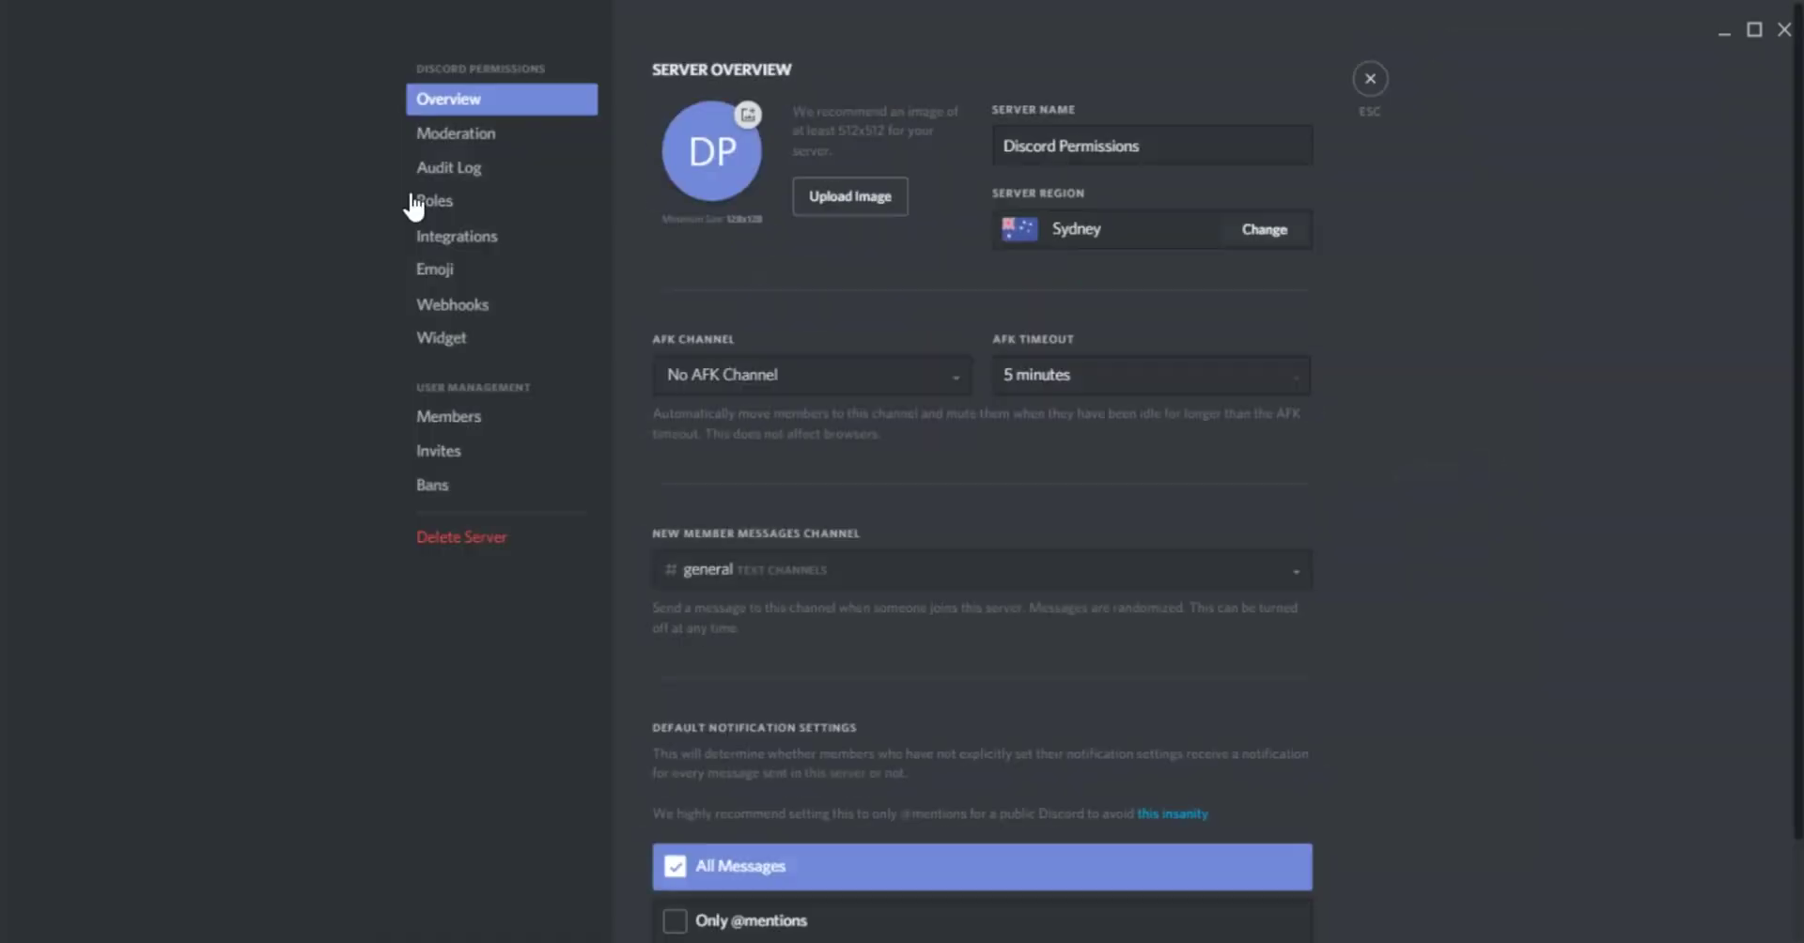
click(516, 200)
scroll(894, 320, down, 3)
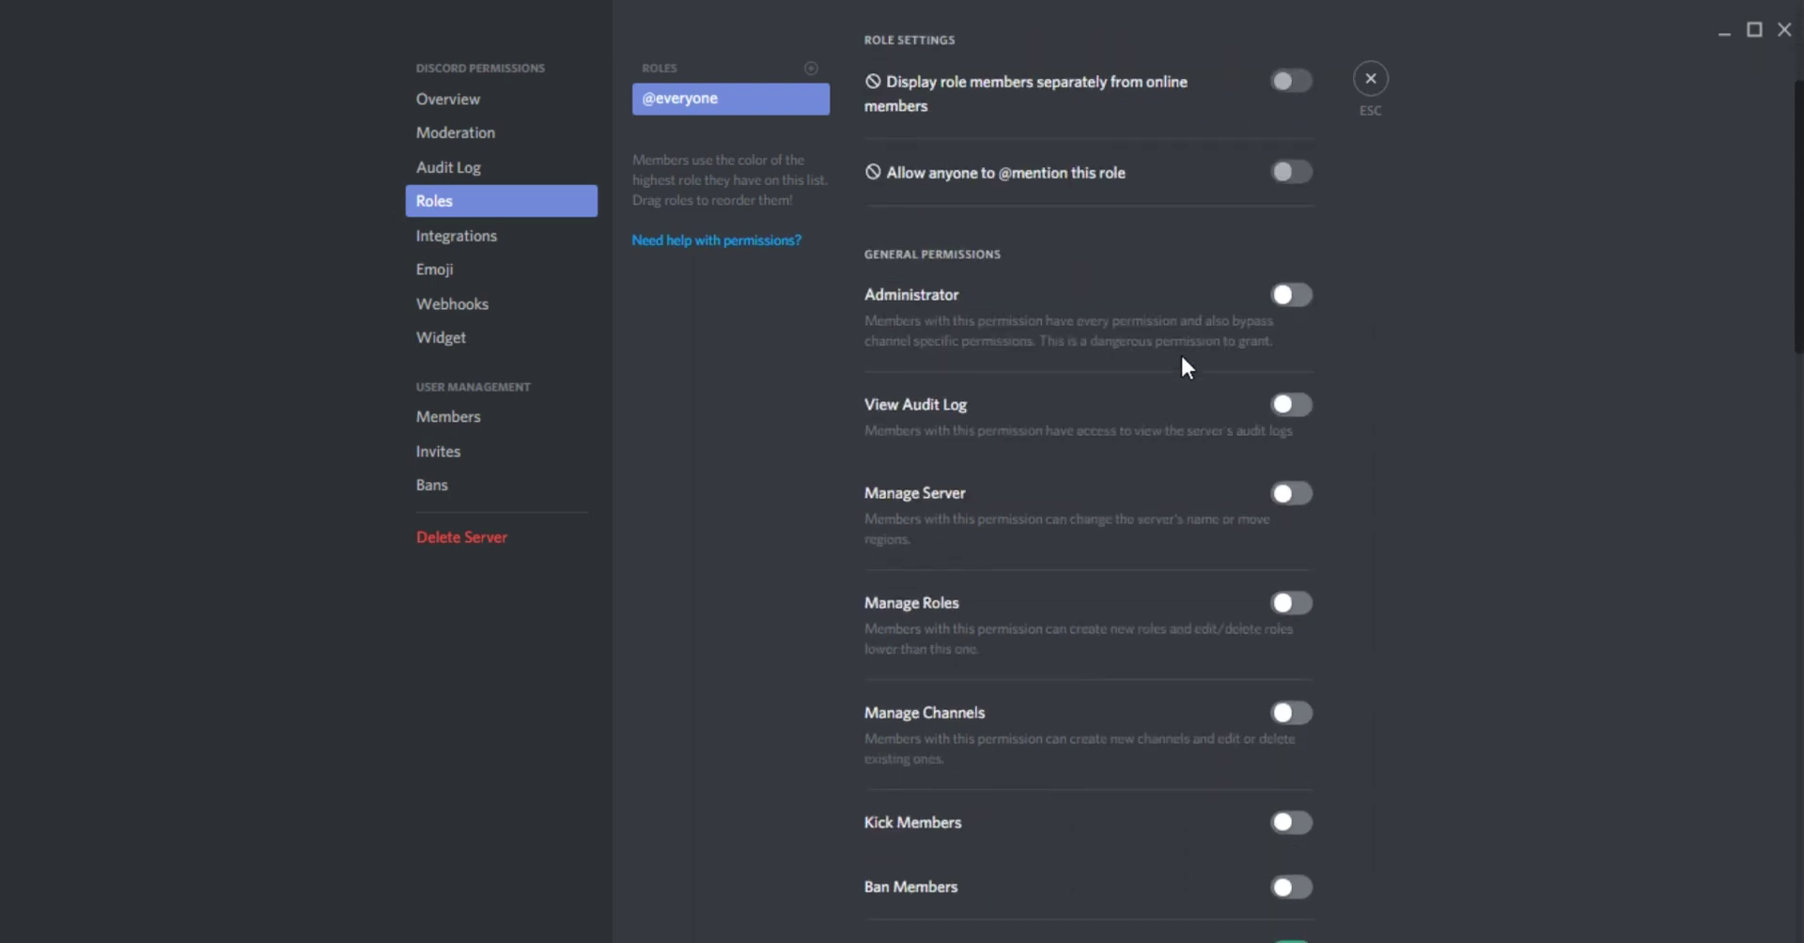
scroll(1259, 340, down, 7)
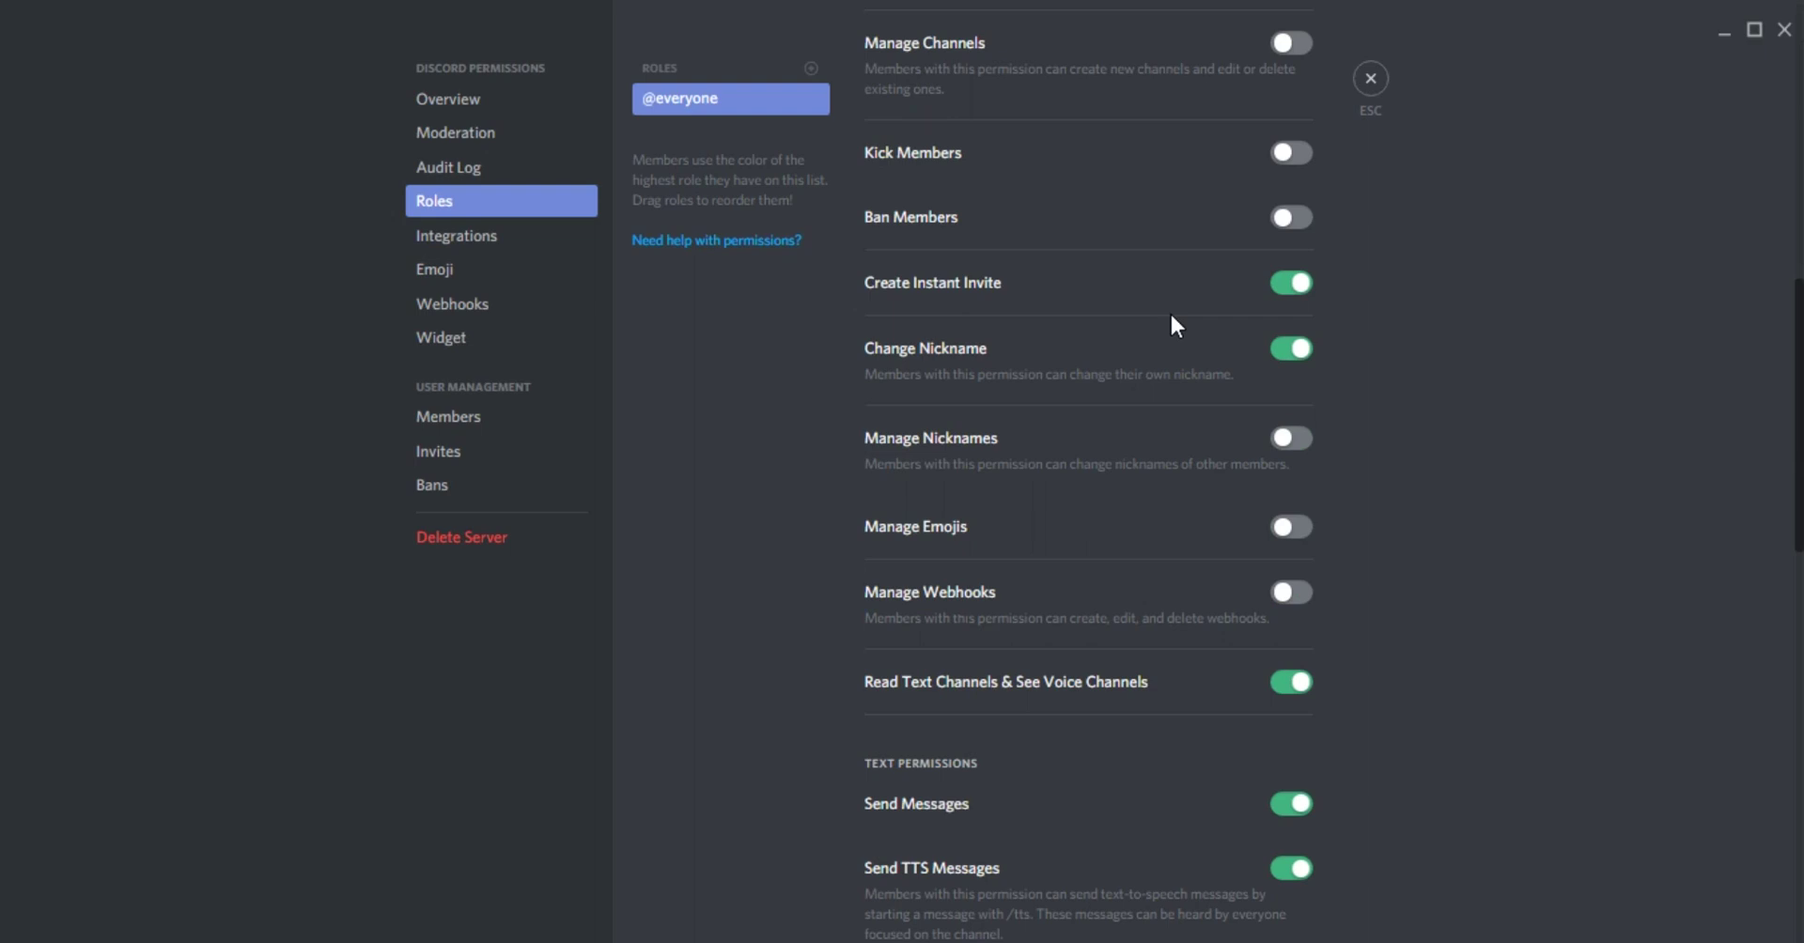
click(1293, 348)
scroll(1390, 714, down, 1)
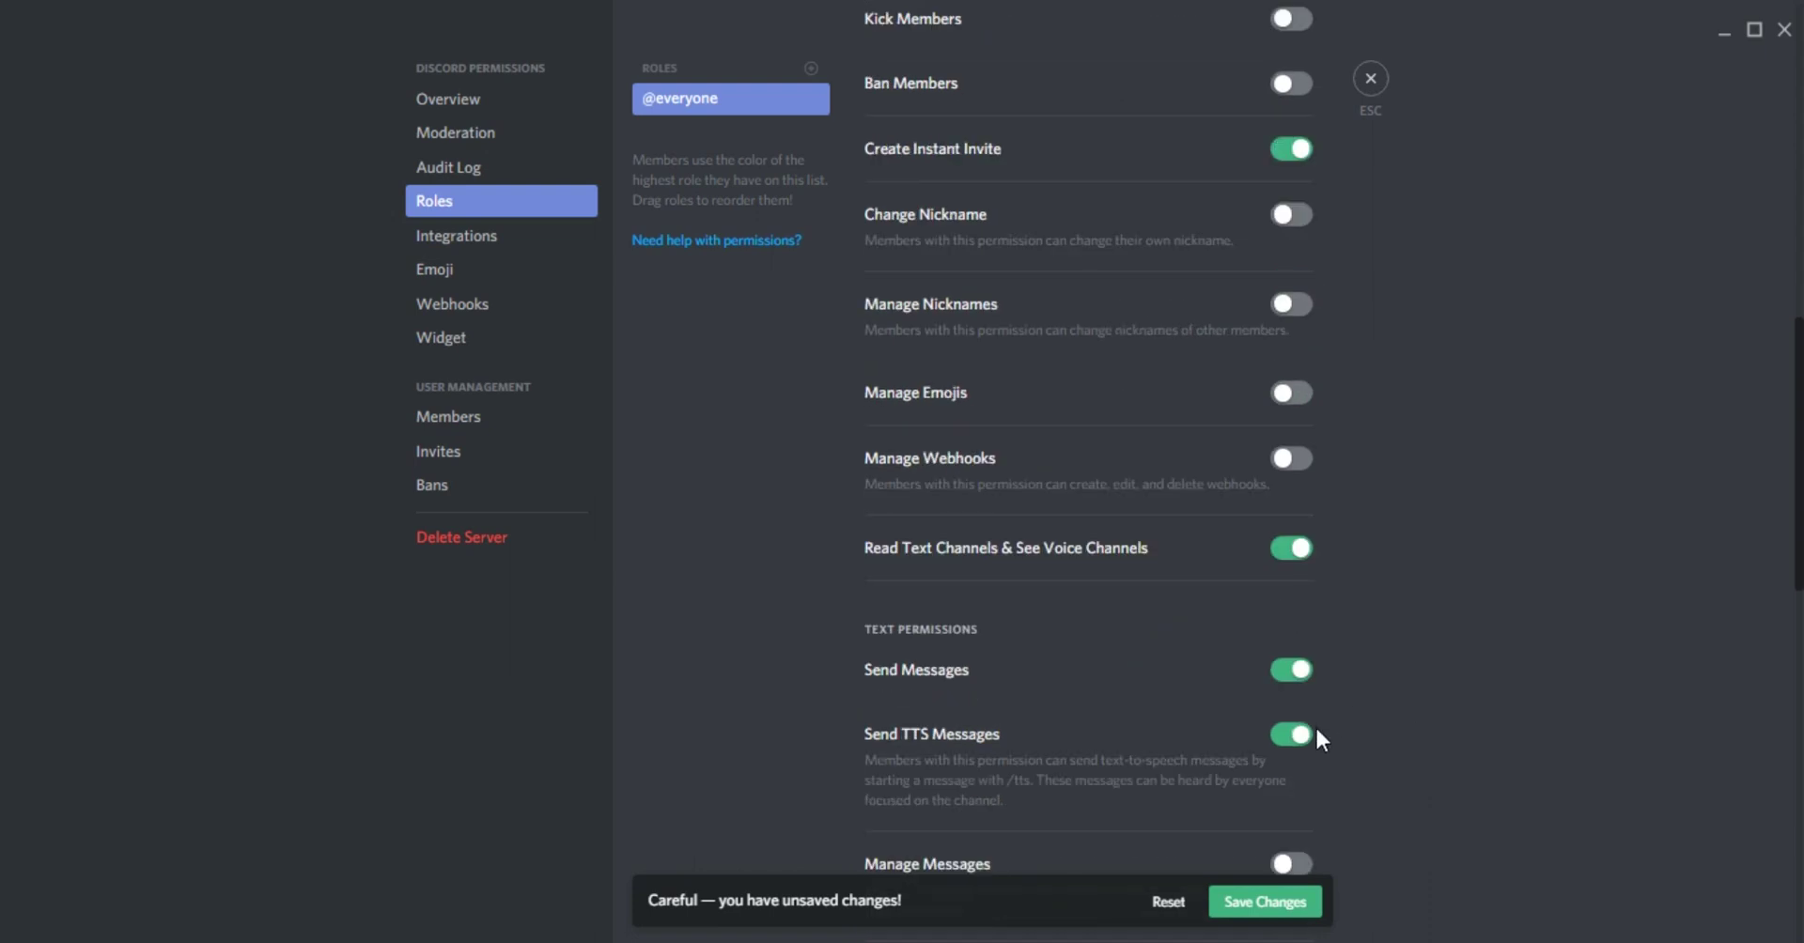
scroll(1259, 713, down, 5)
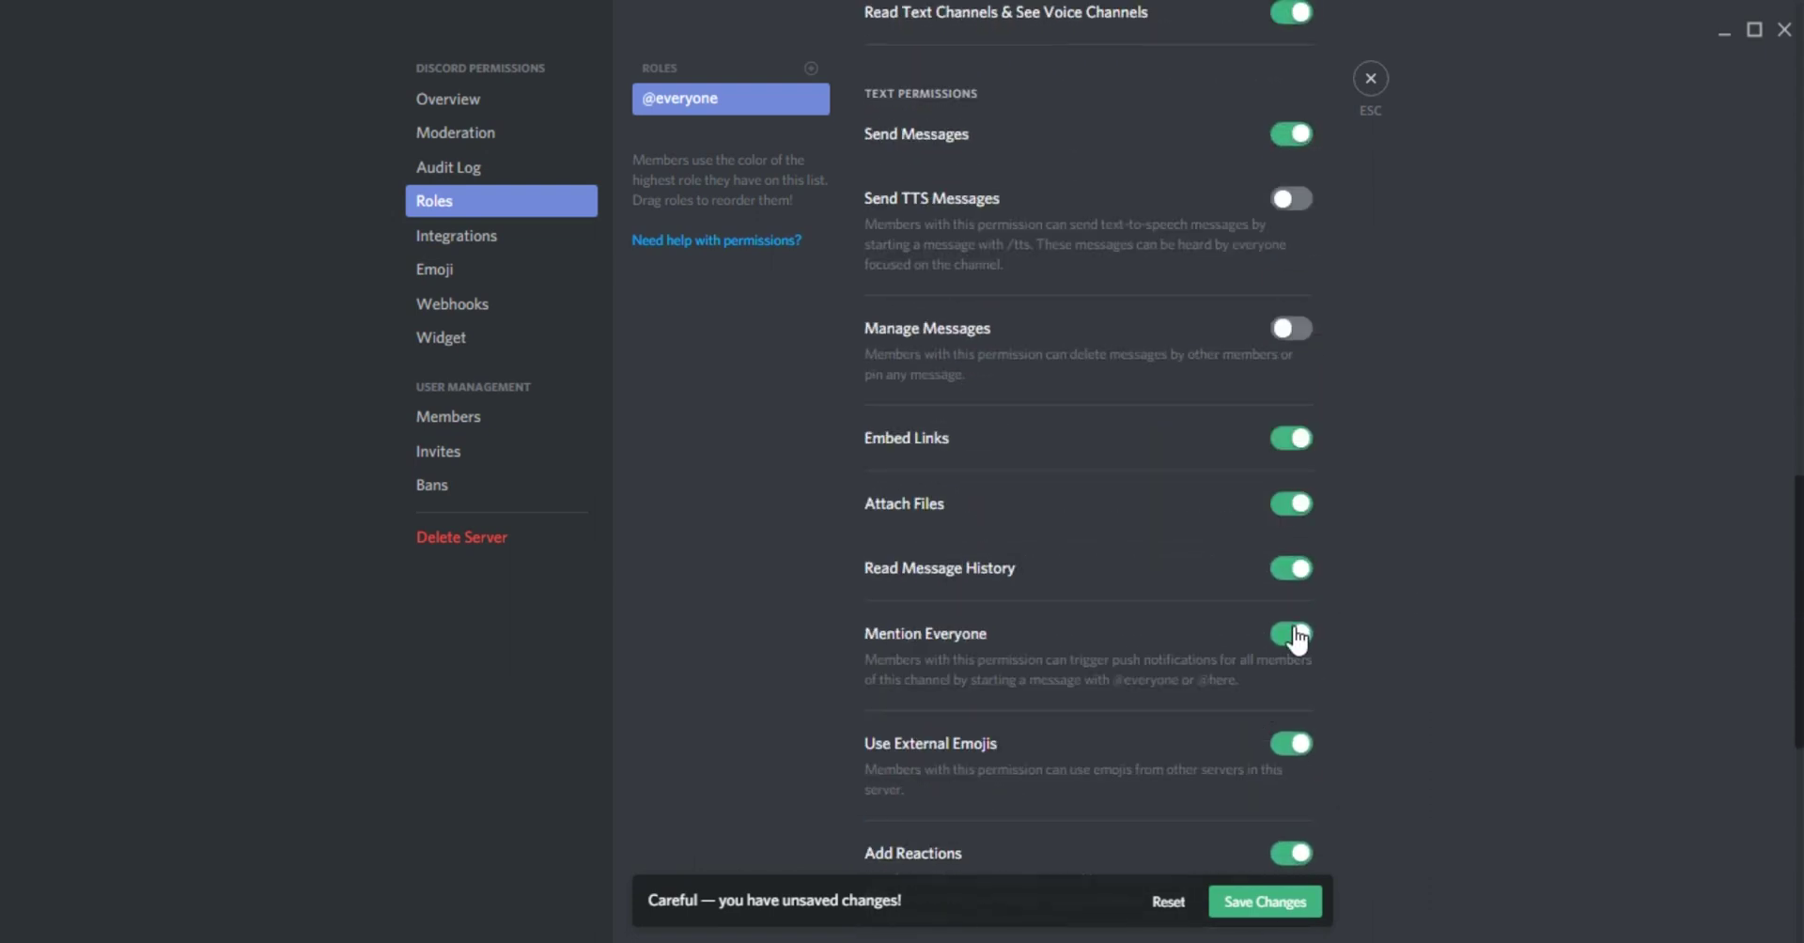
click(1295, 633)
scroll(1188, 696, down, 2)
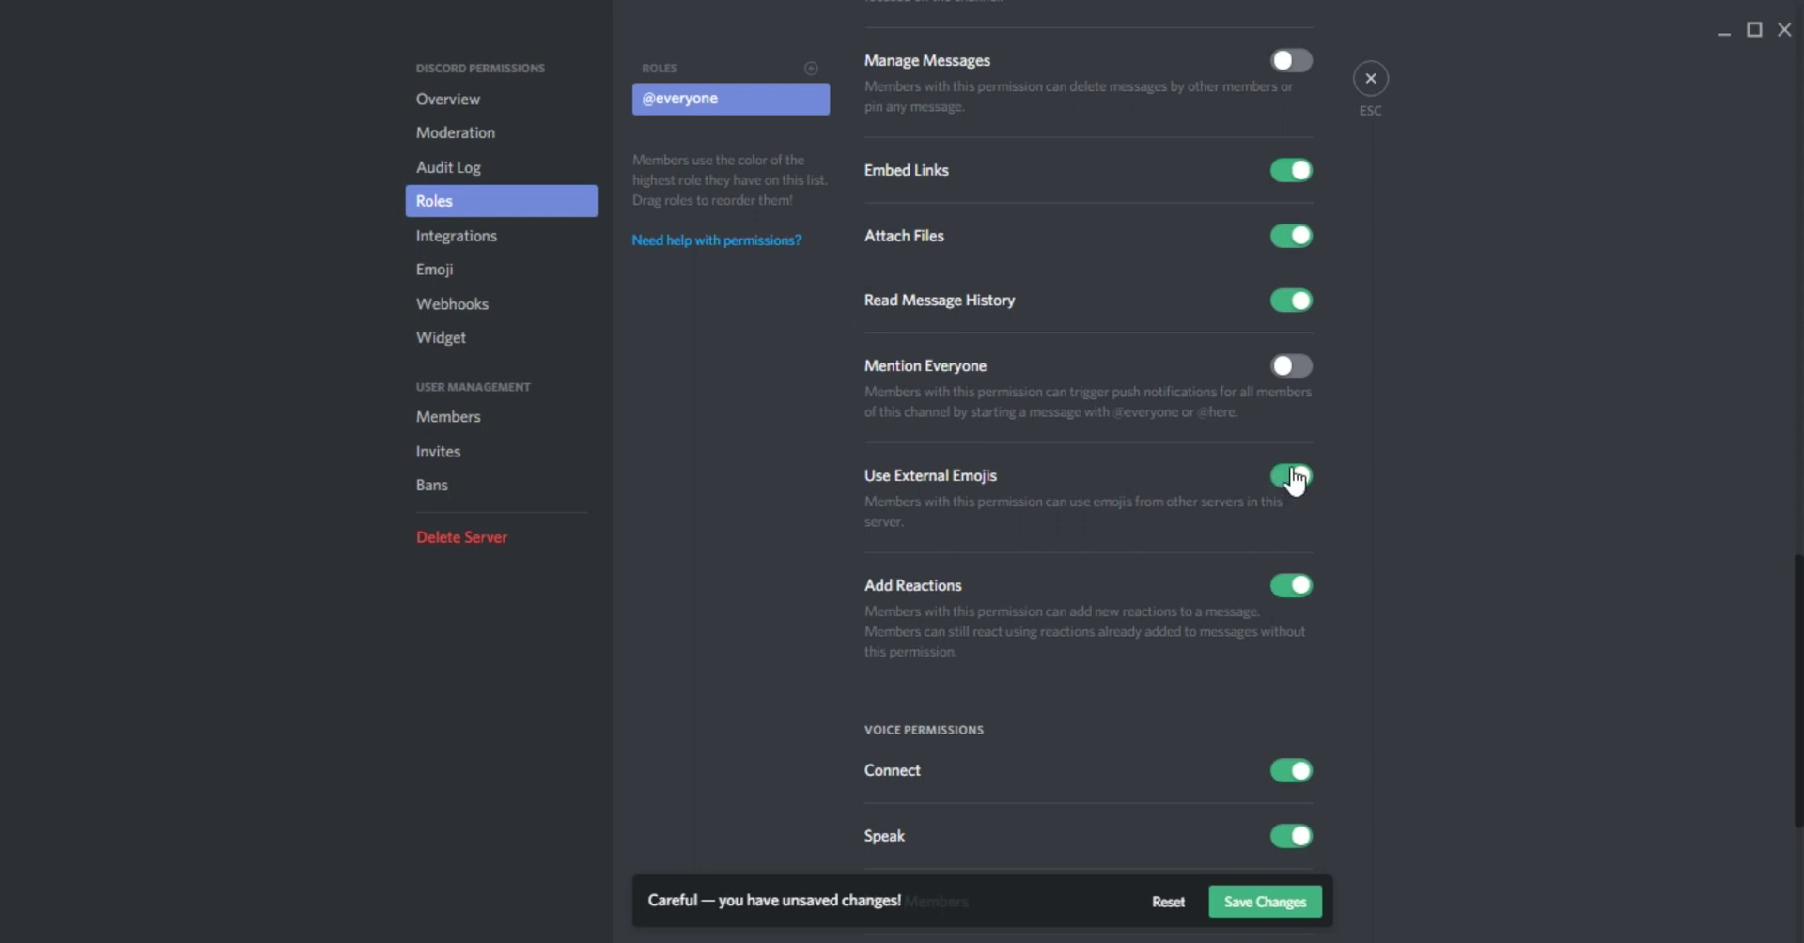
click(1303, 477)
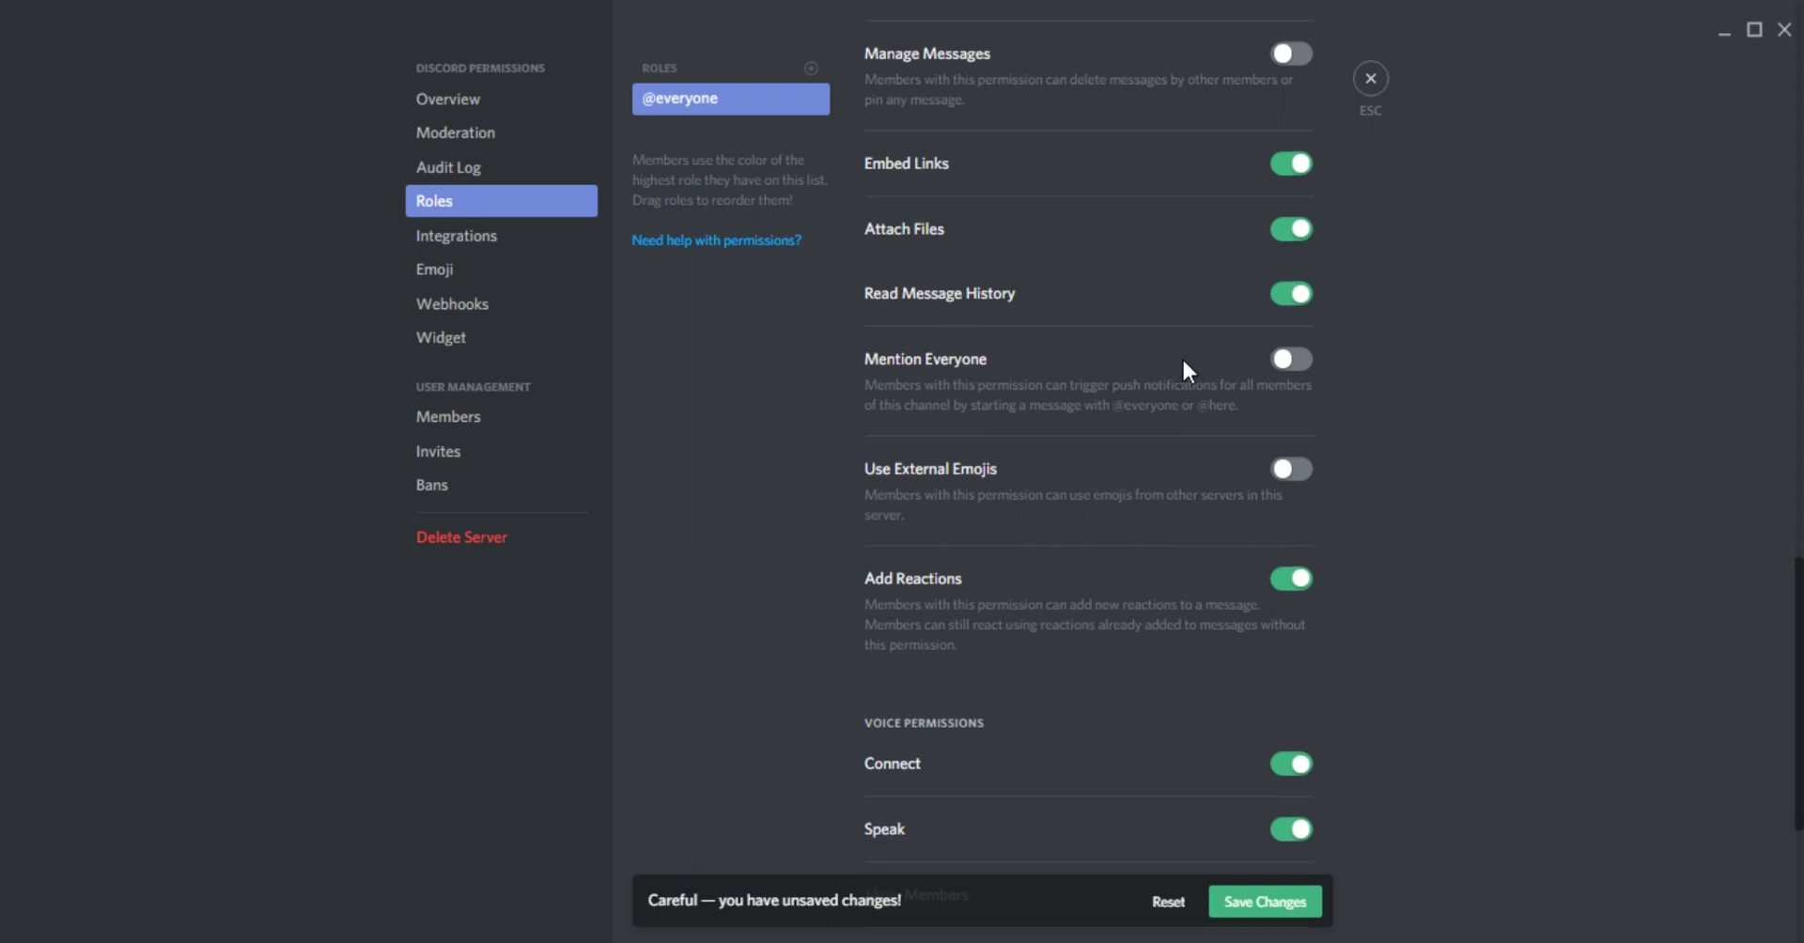
scroll(1181, 362, down, 4)
scroll(1063, 432, up, 2)
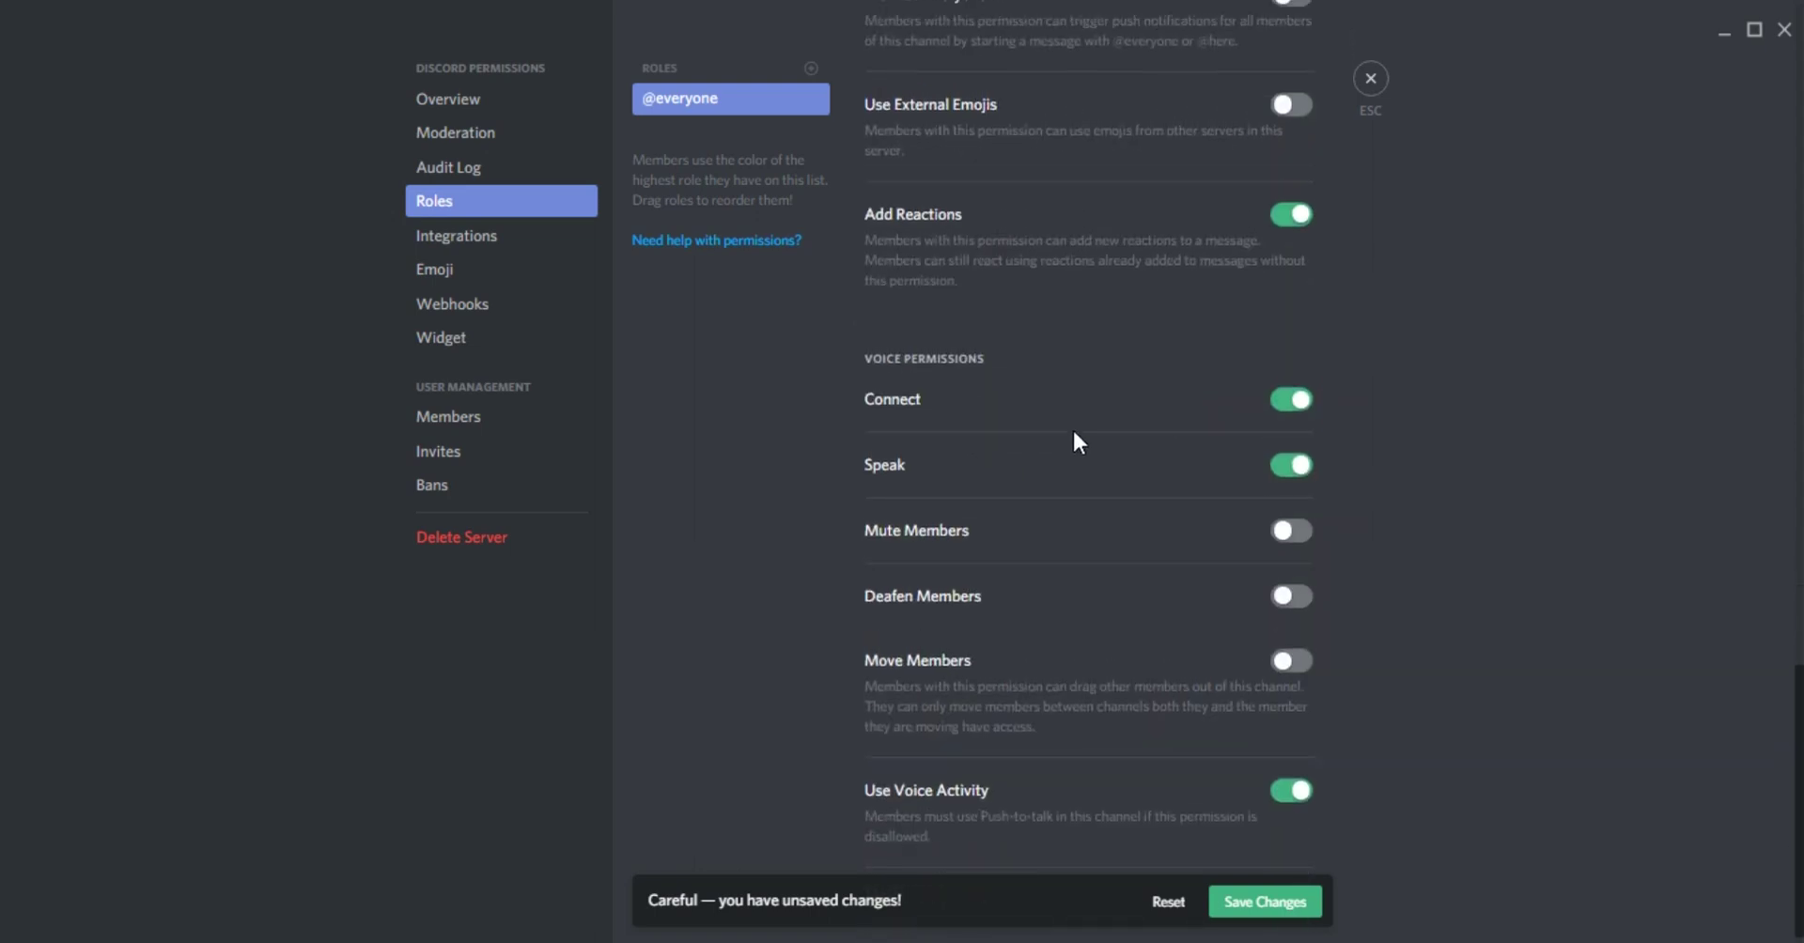
scroll(1112, 475, down, 2)
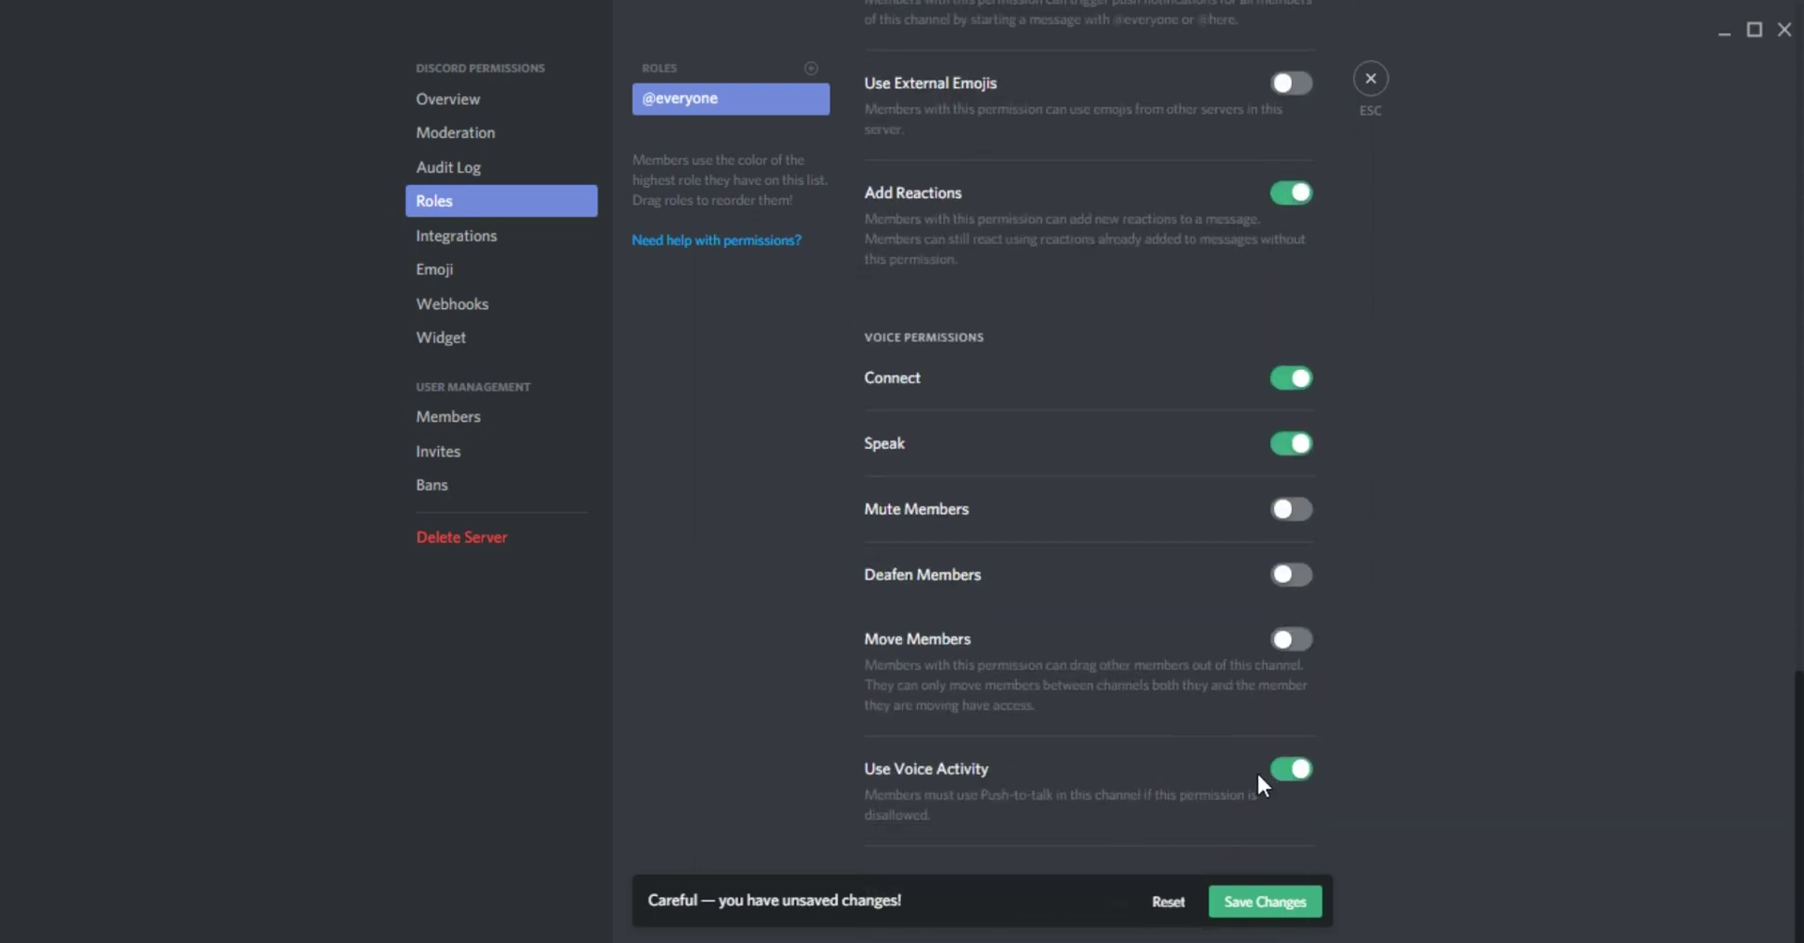
scroll(1261, 786, up, 5)
scroll(1267, 790, up, 6)
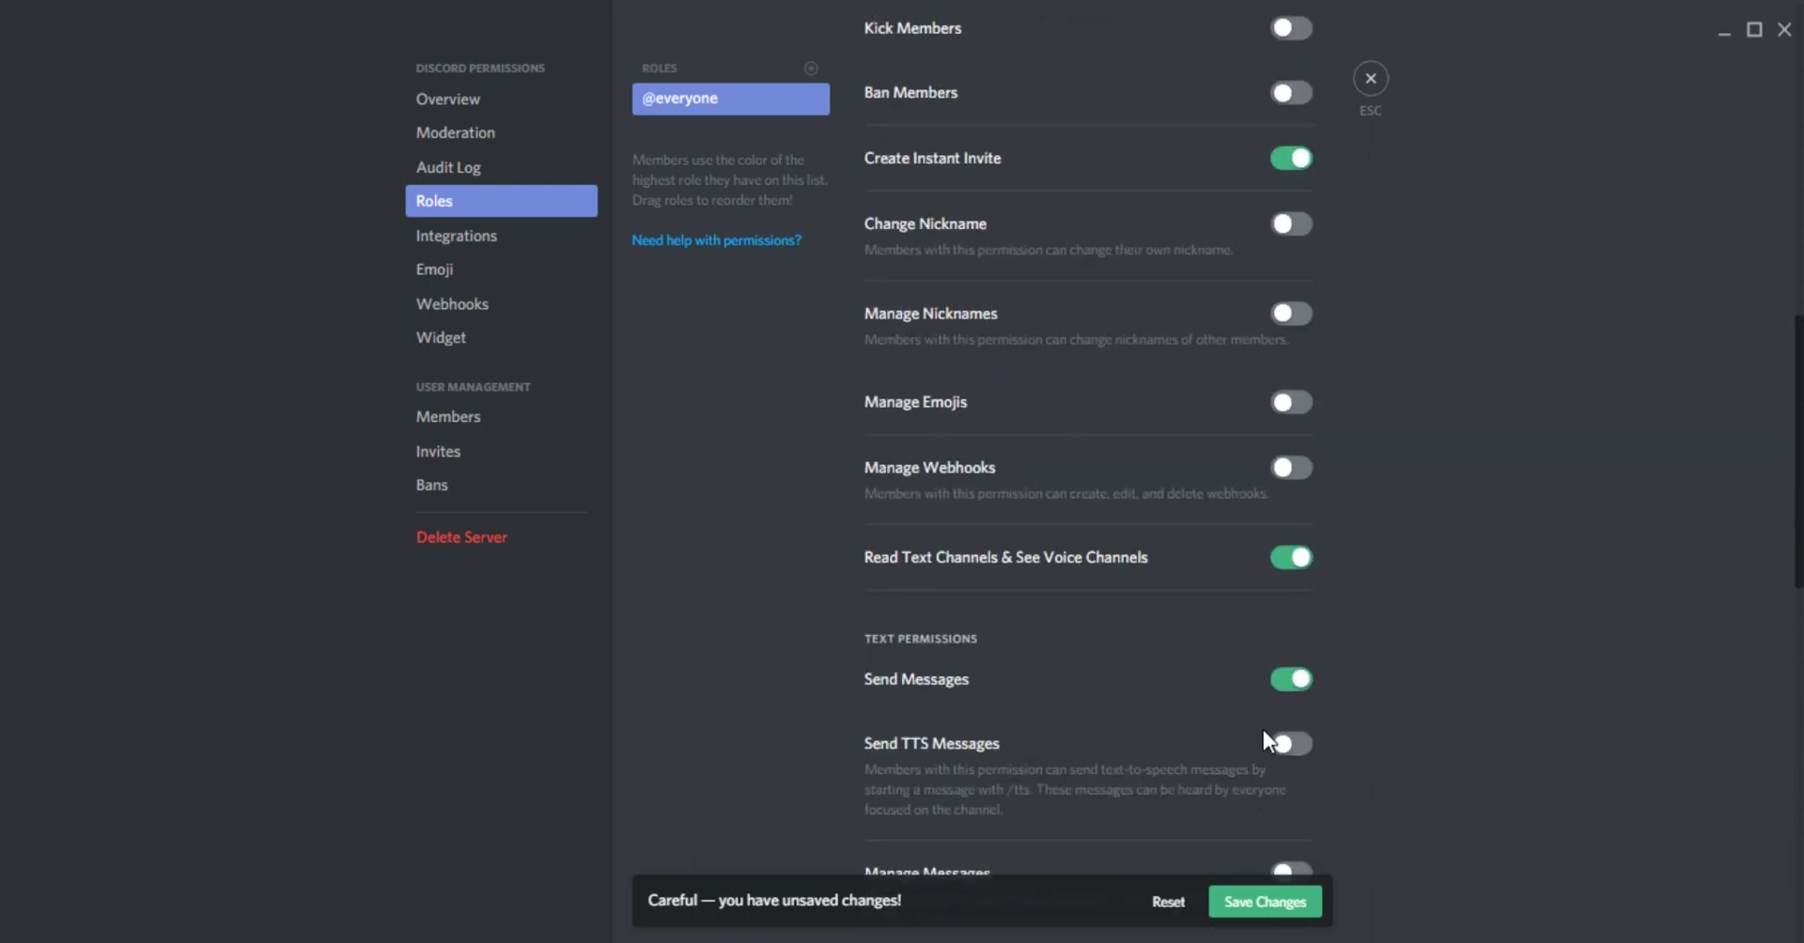
scroll(1262, 730, up, 4)
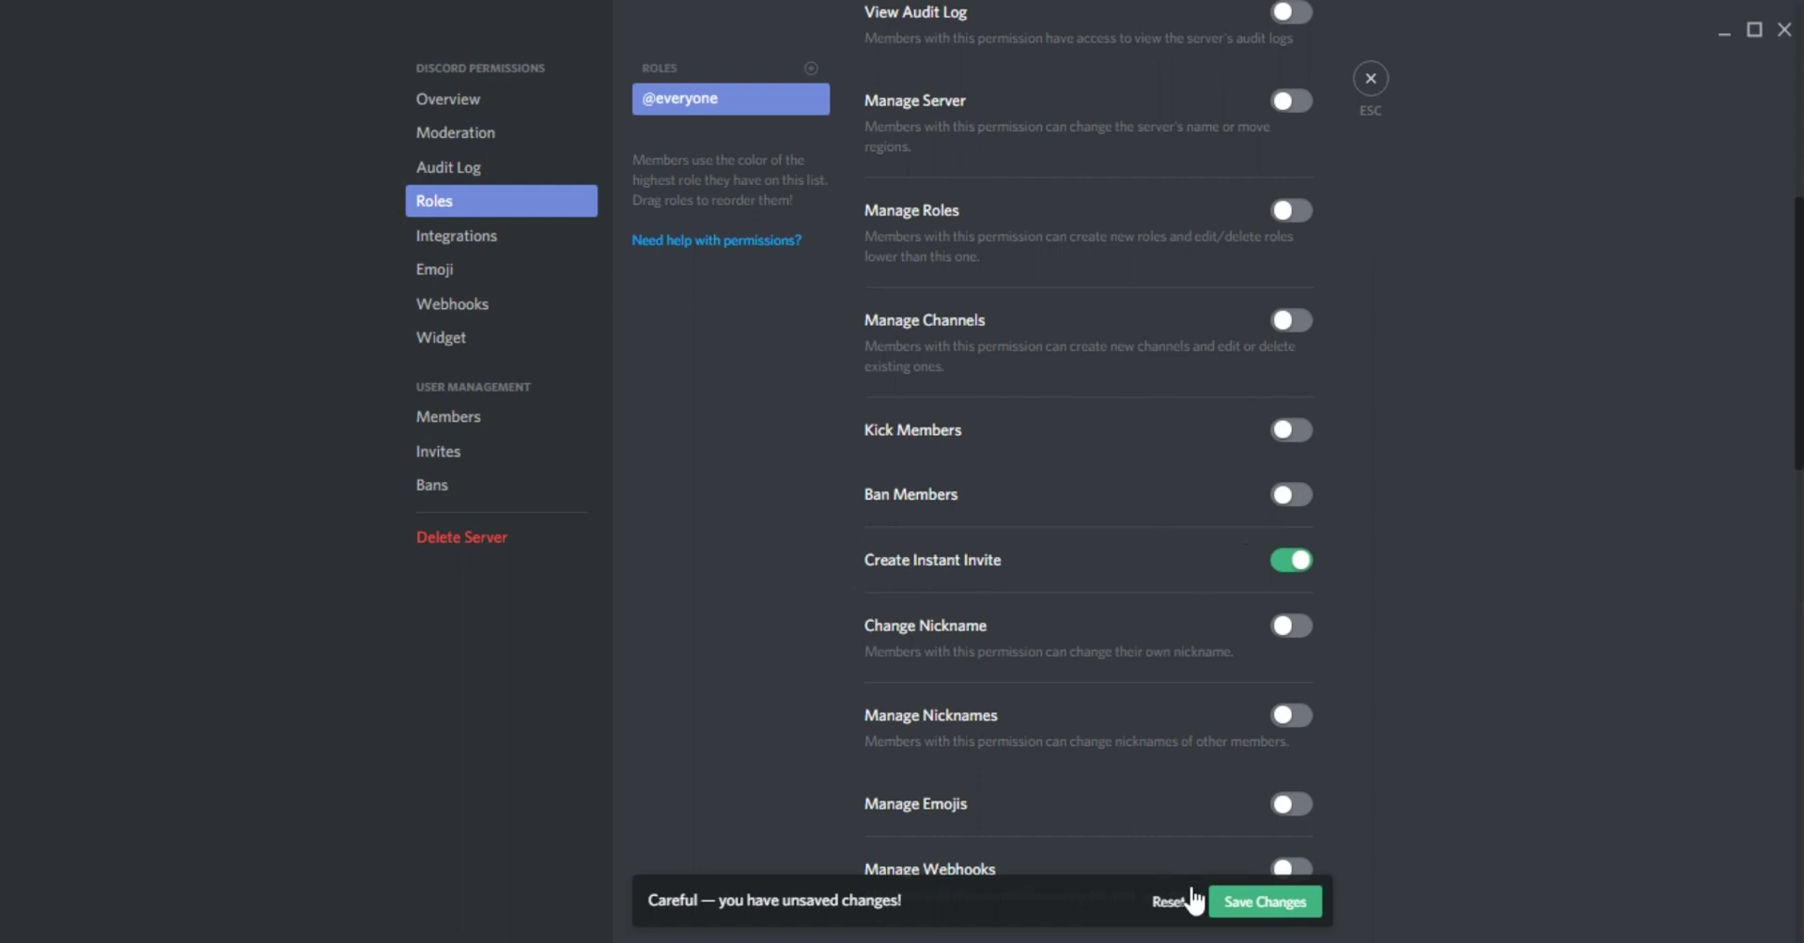
click(1244, 903)
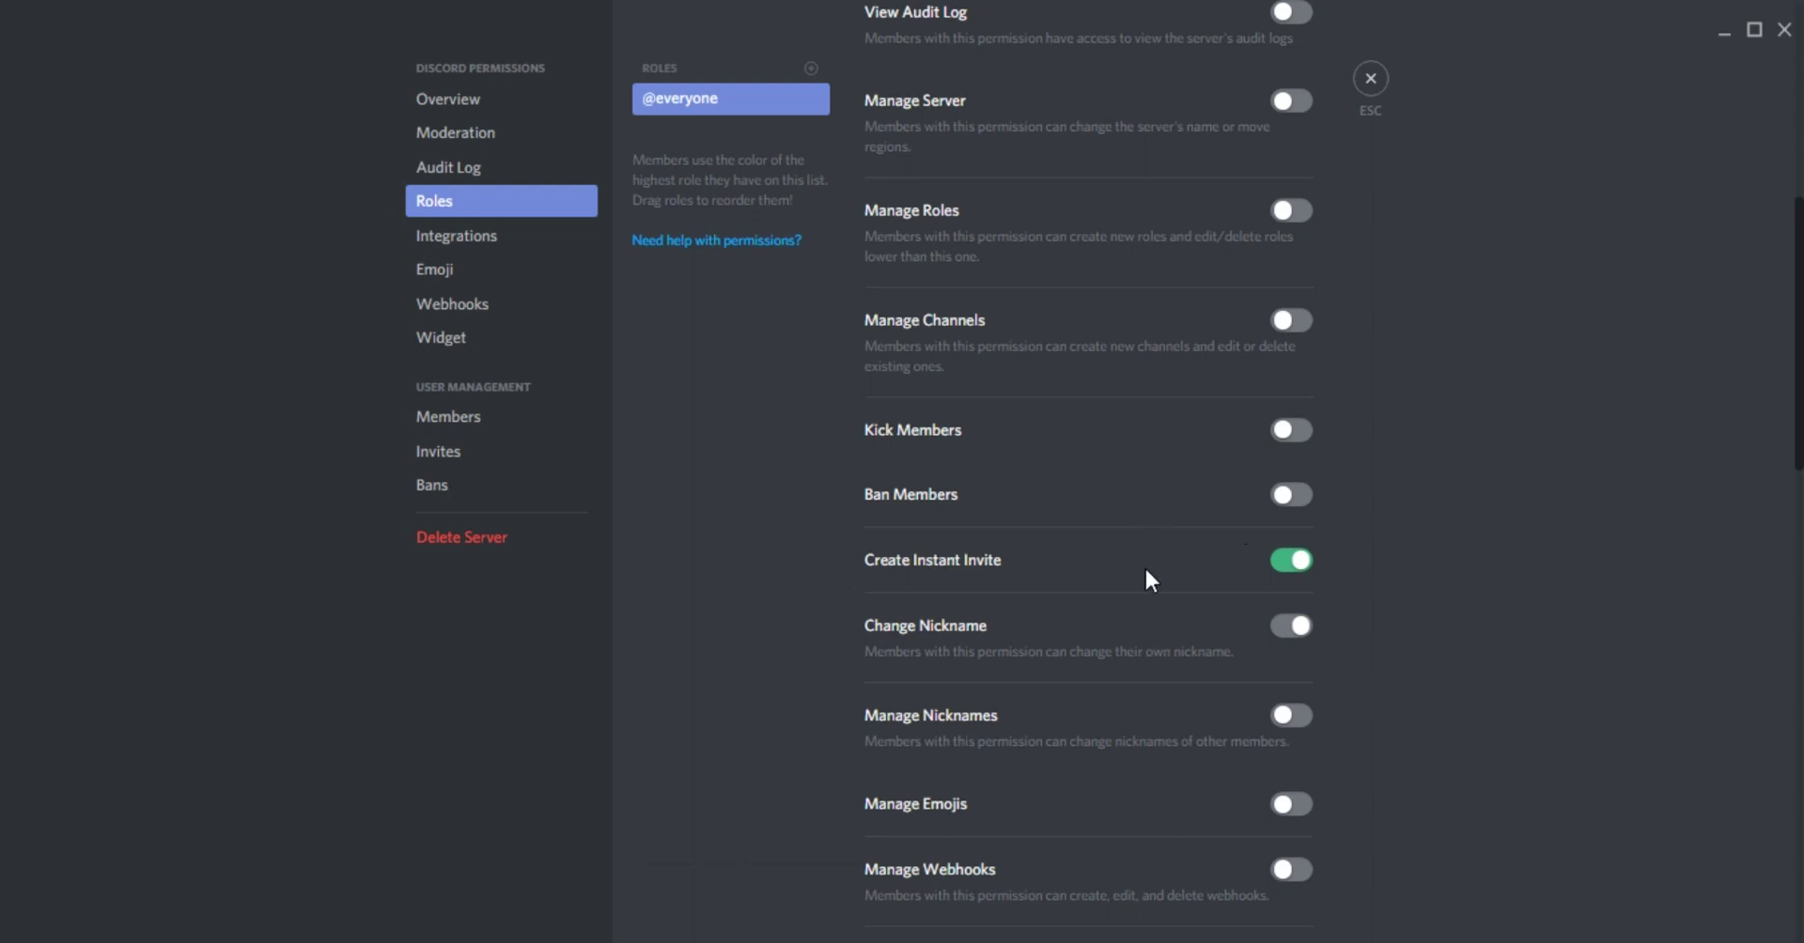
click(1364, 86)
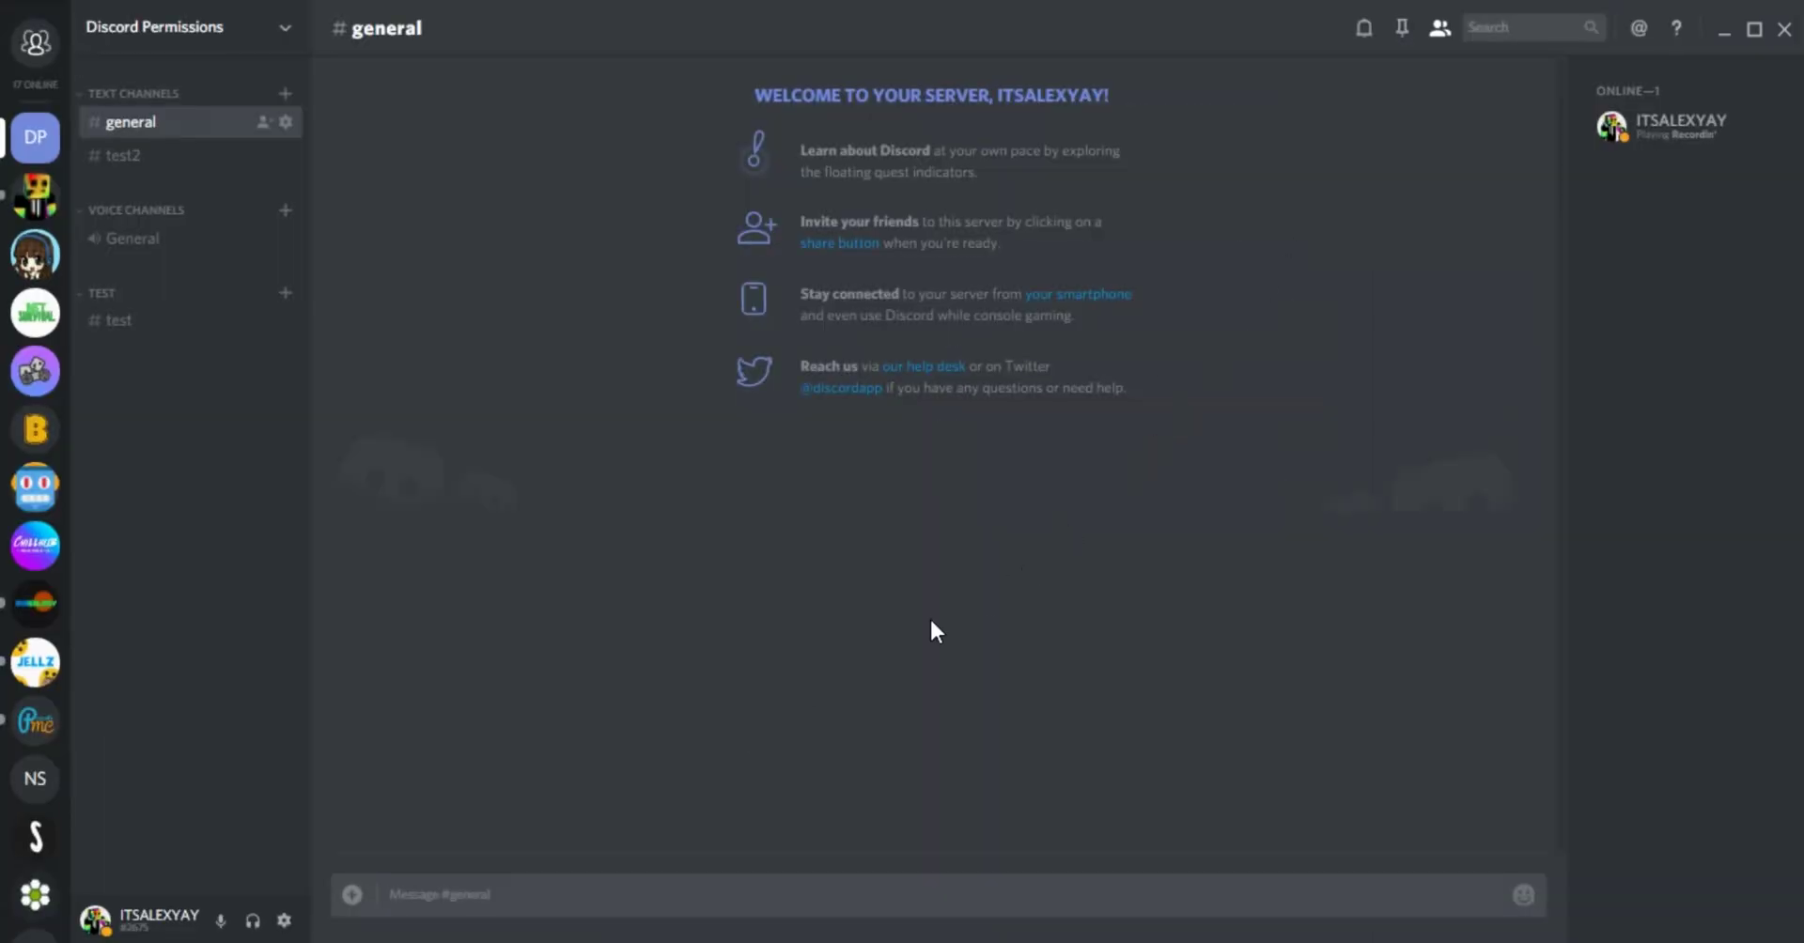
right_click(1614, 155)
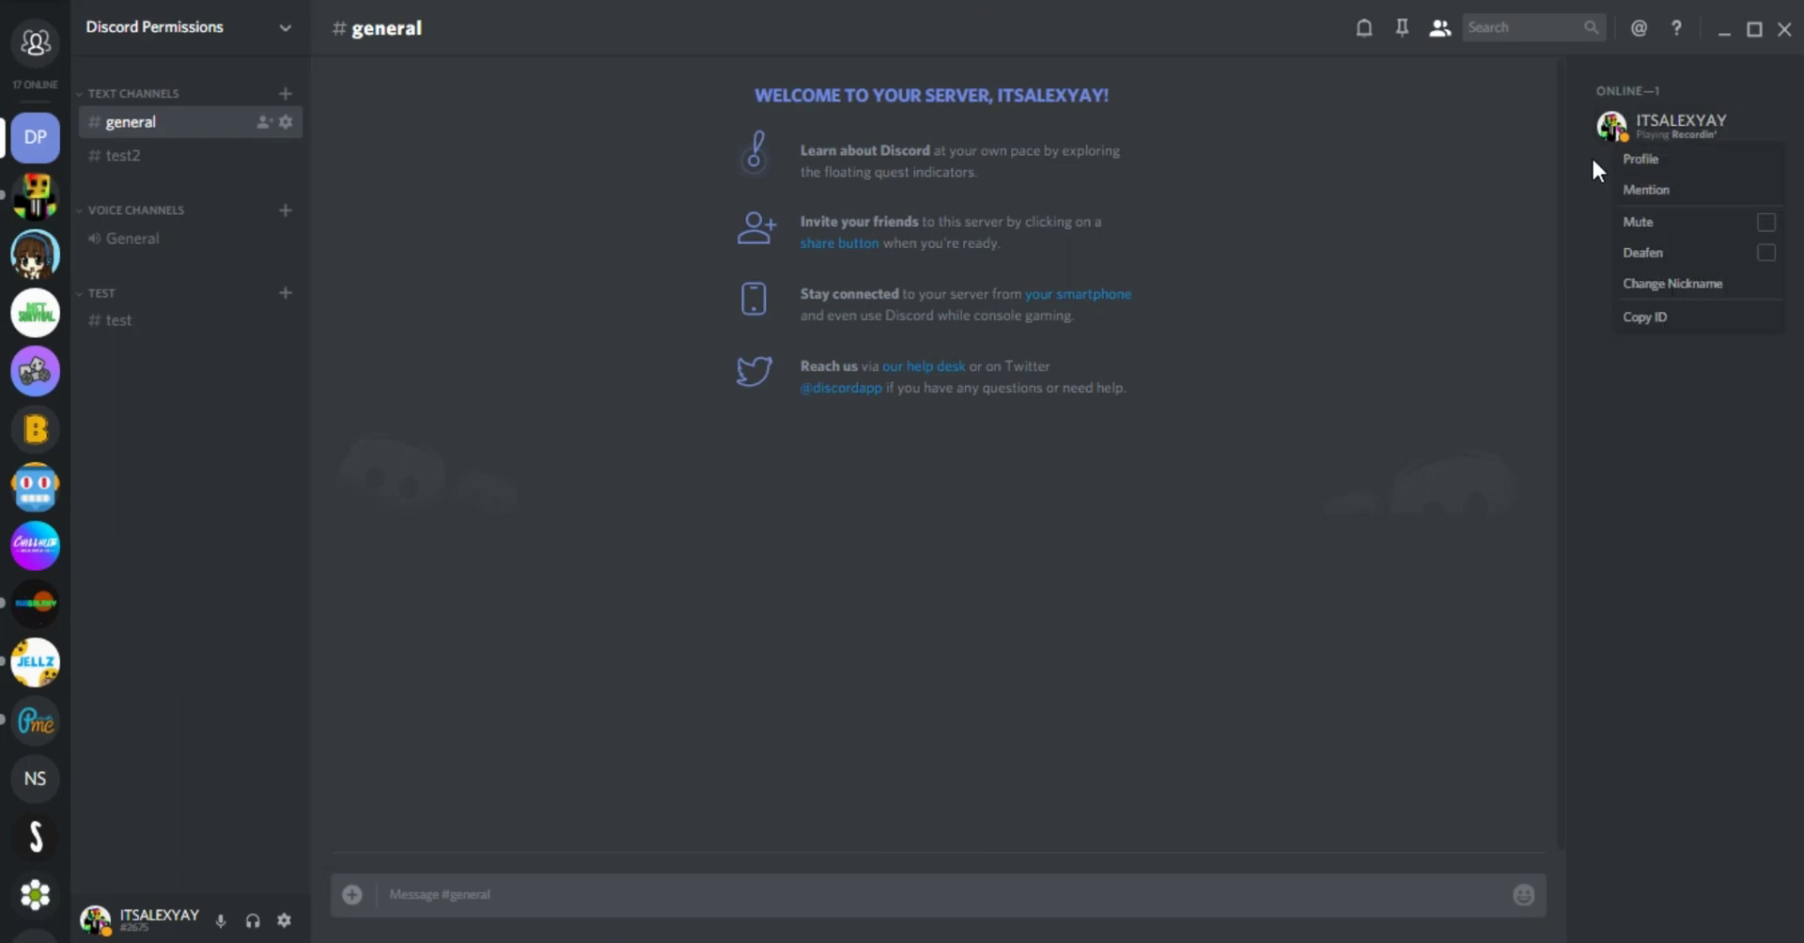
click(1079, 649)
text(/tt)
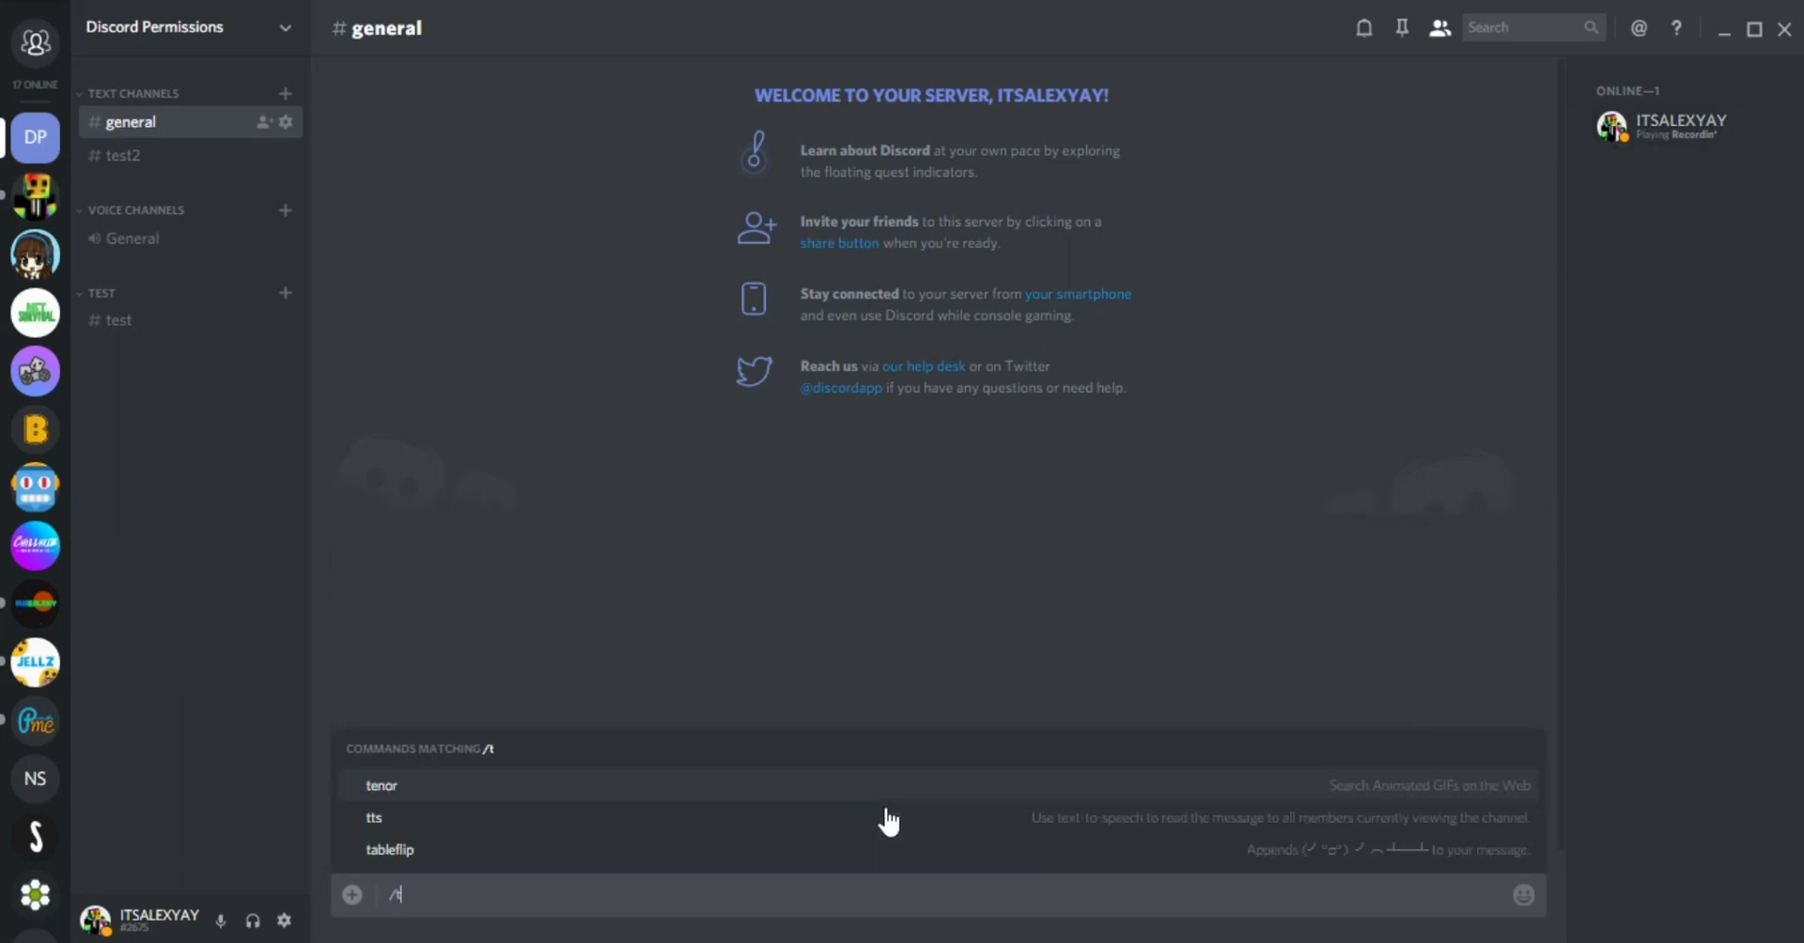
key(BackSpace)
key(BackSpace)
key(BackSpace)
text(@)
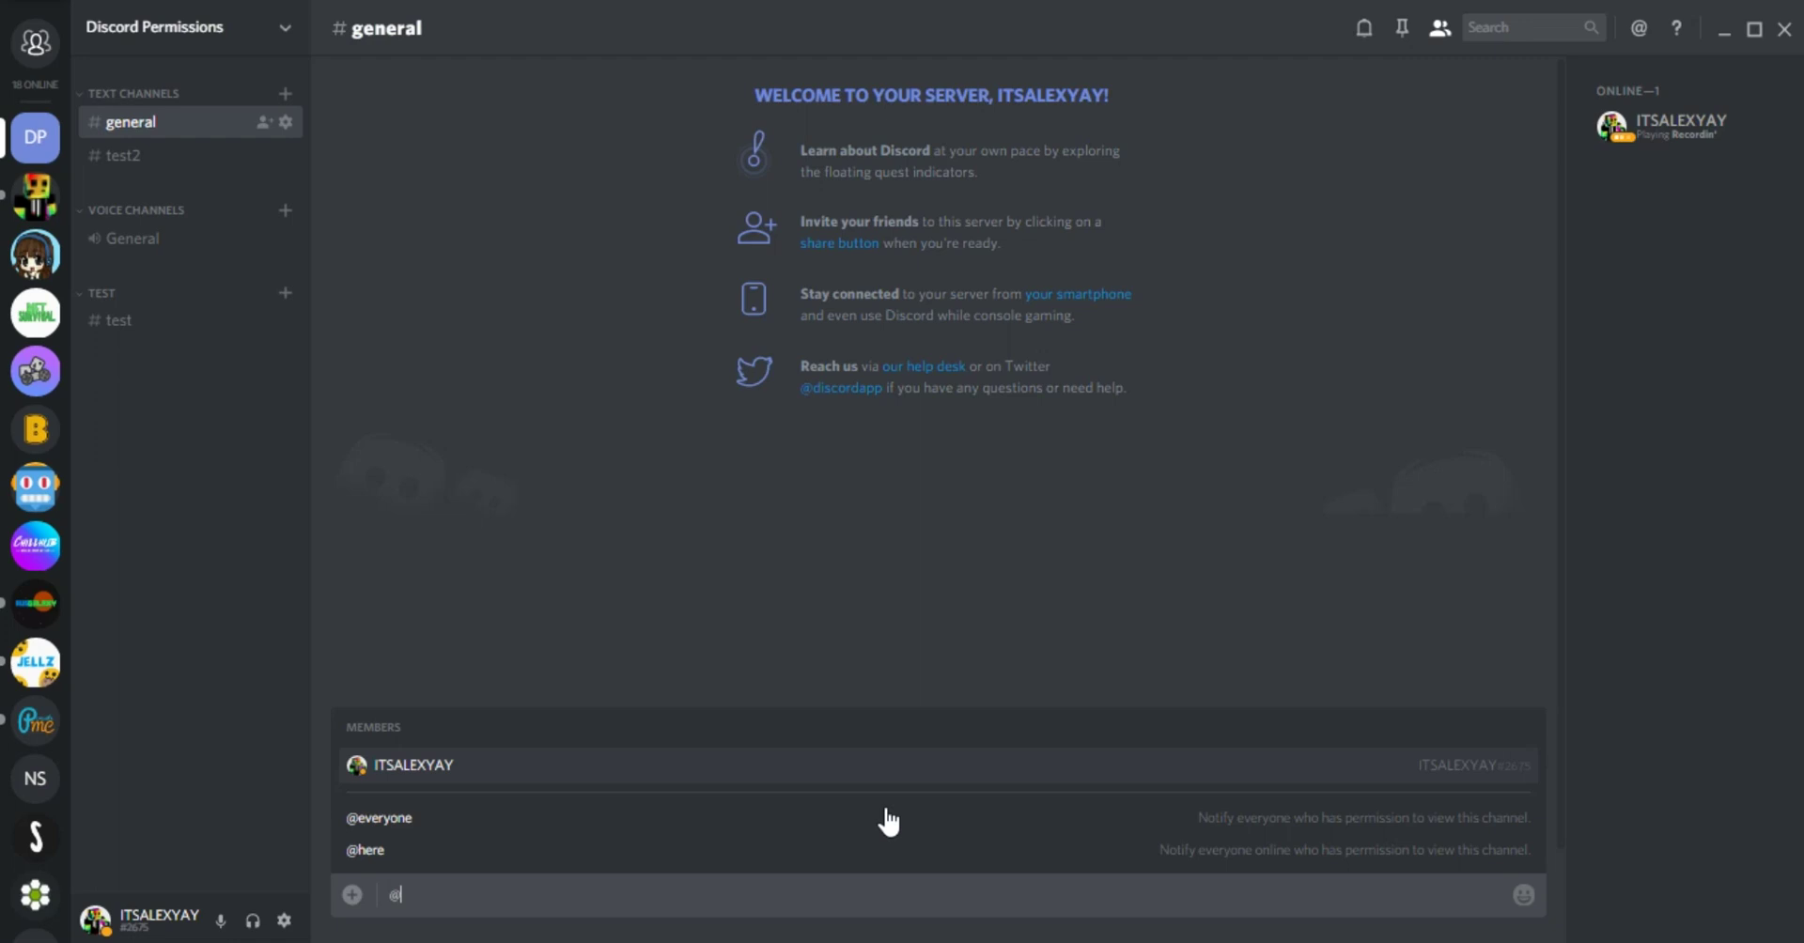
key(BackSpace)
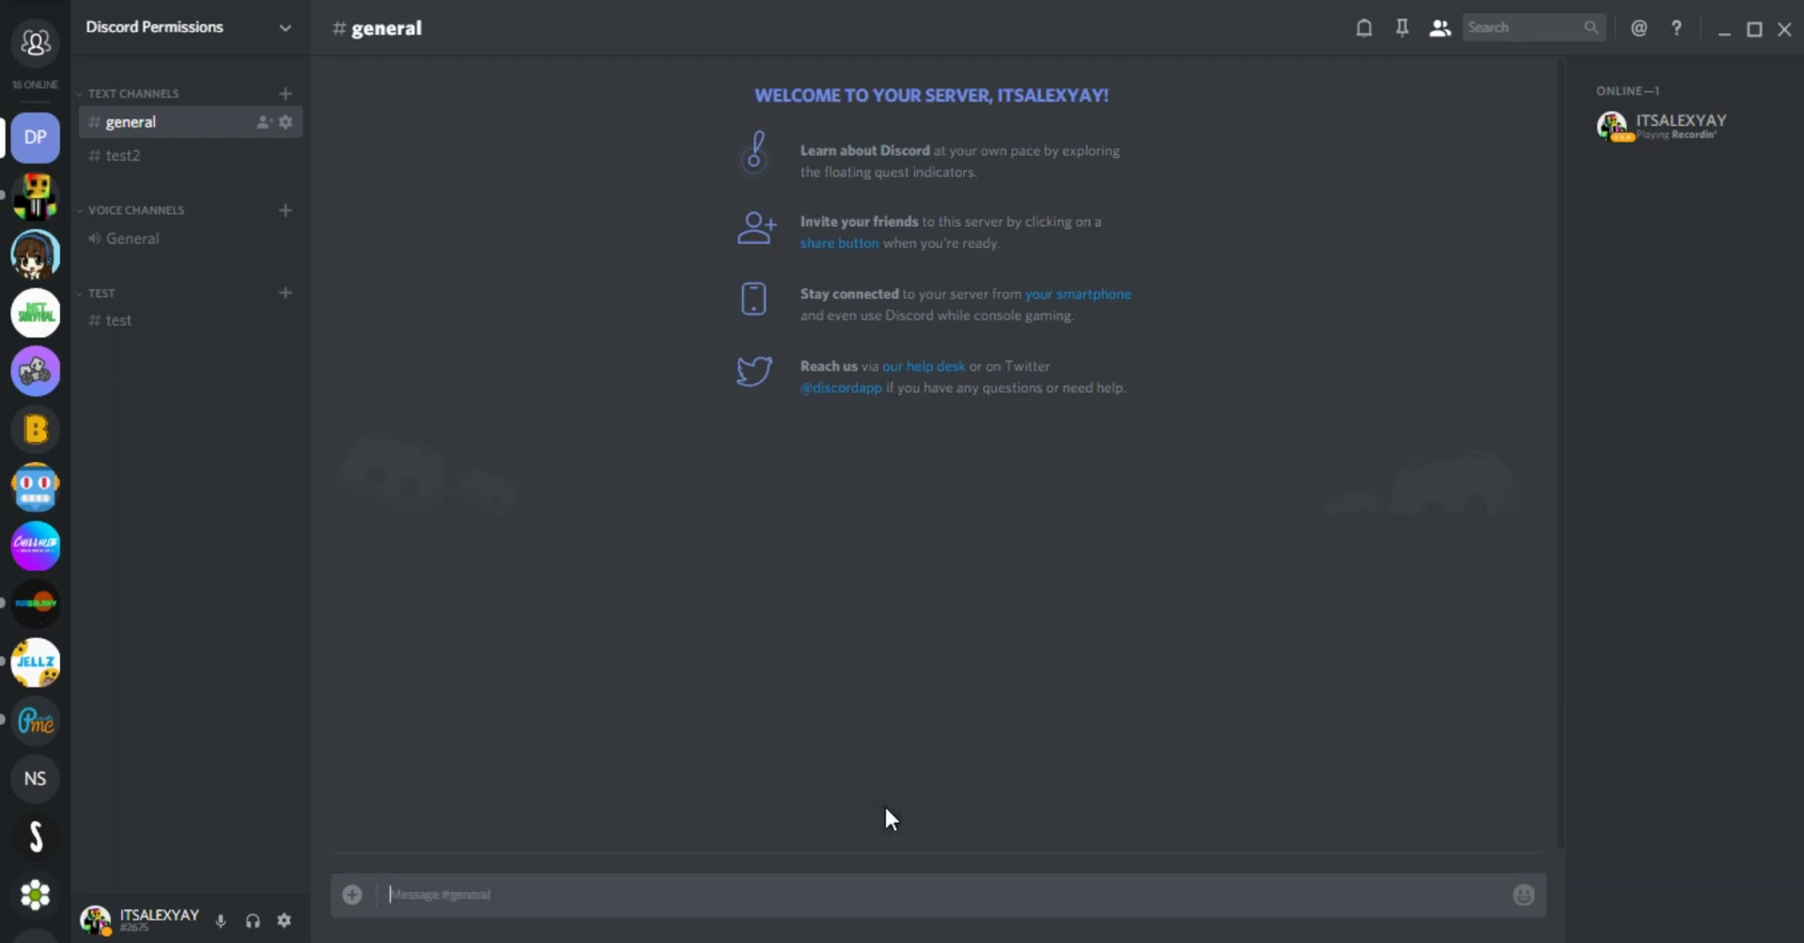
Browse the Roles page and the Members role filter, ending back on Roles
click(262, 48)
click(234, 123)
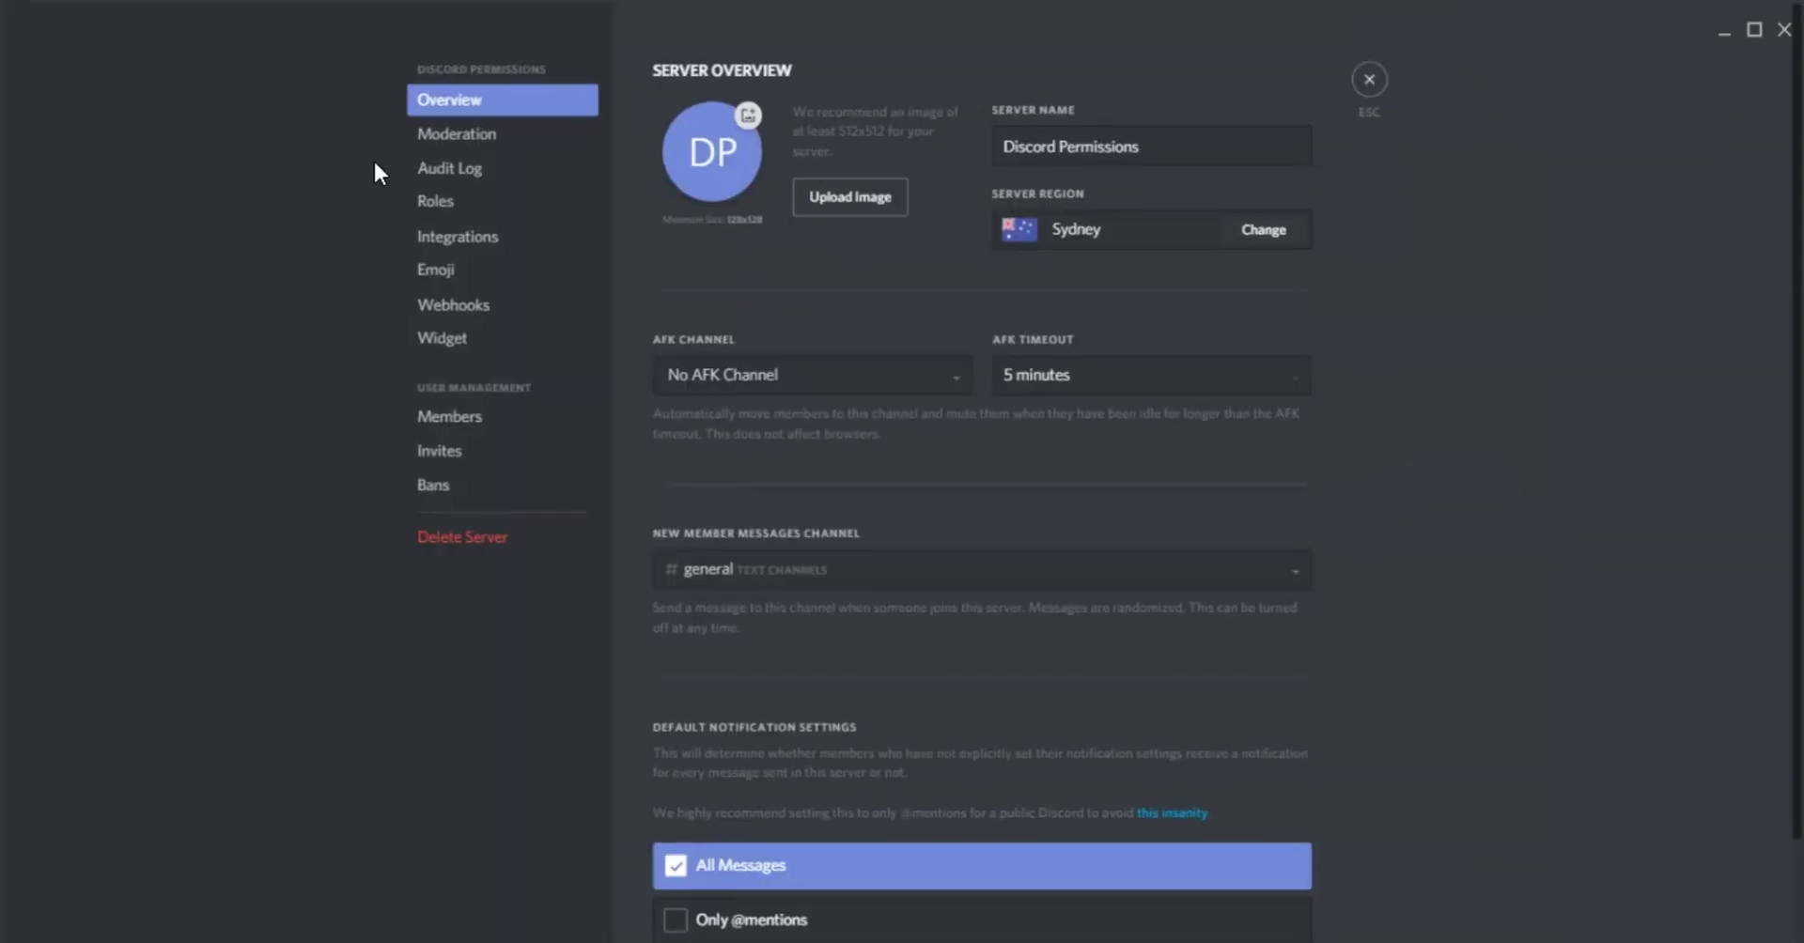
click(459, 203)
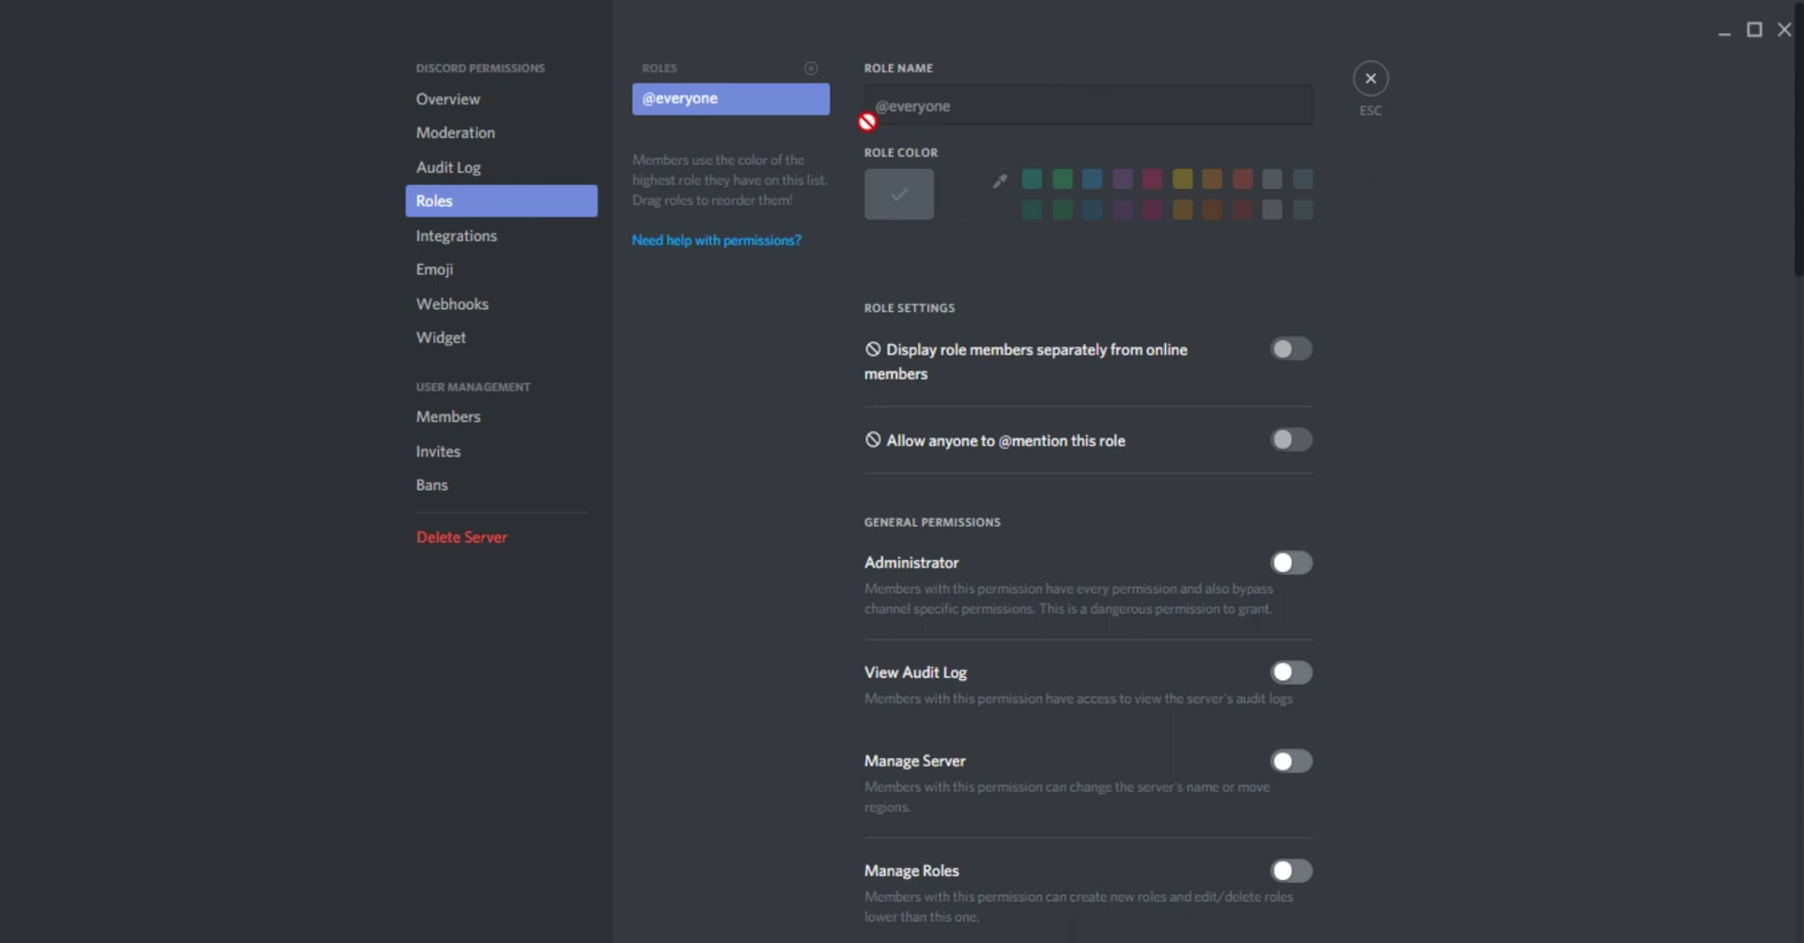
click(458, 419)
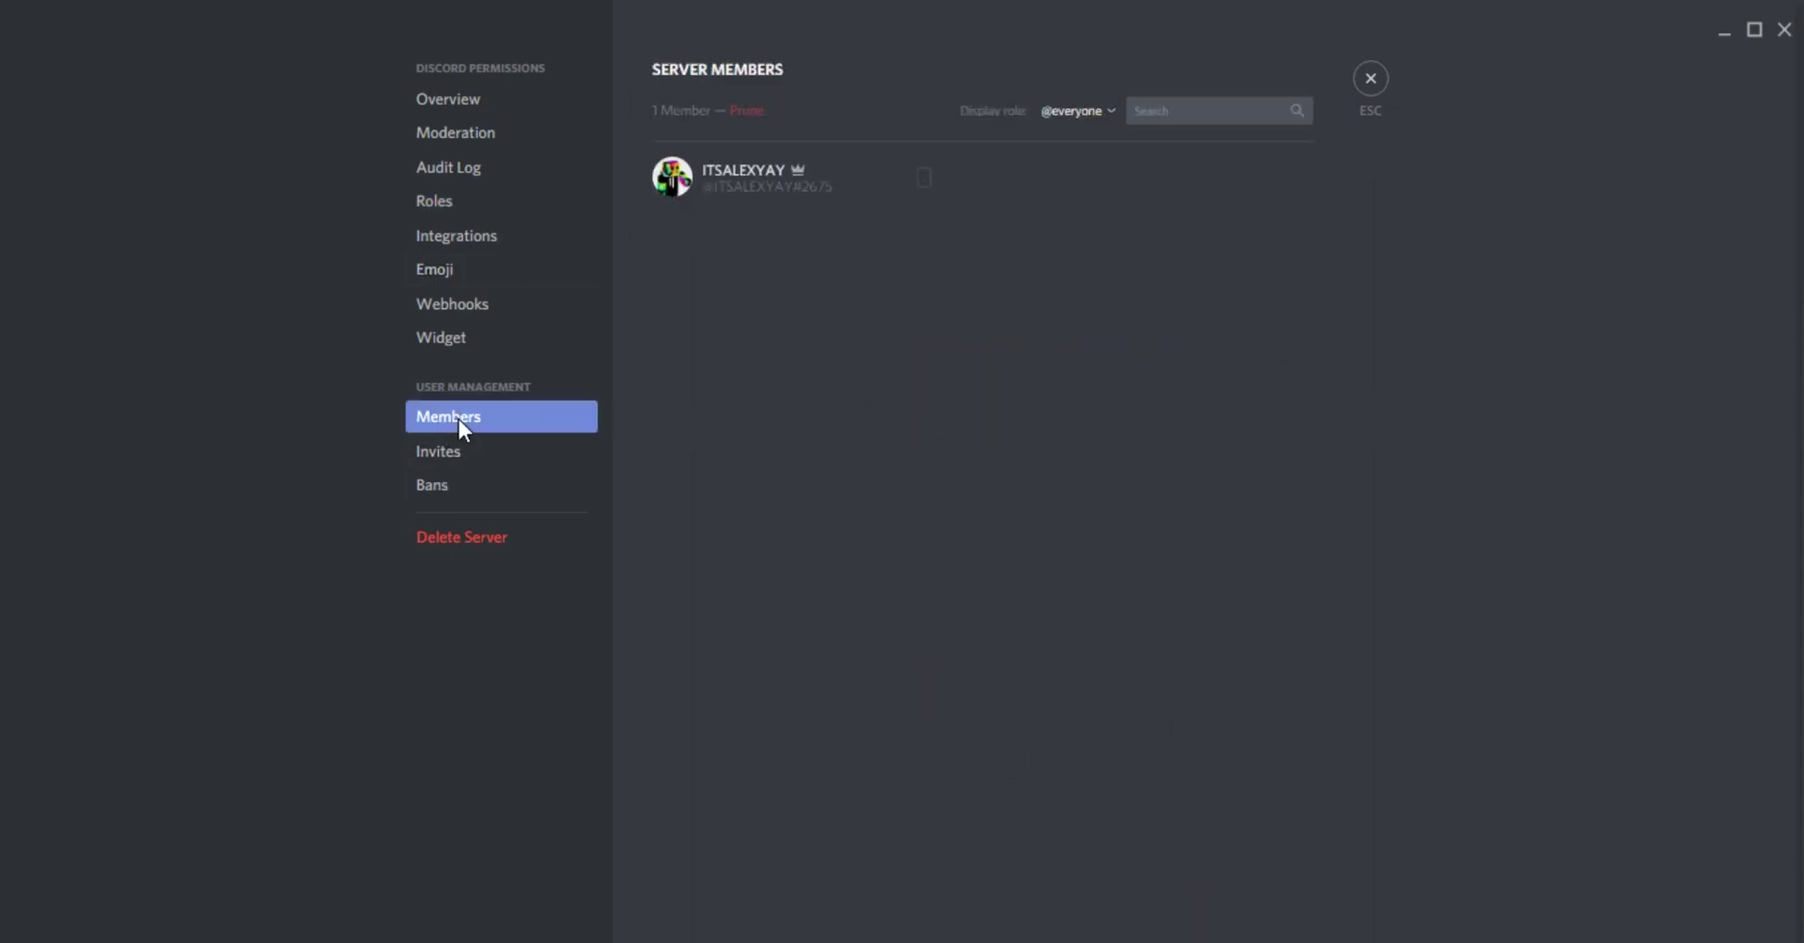
mouse_move(796, 170)
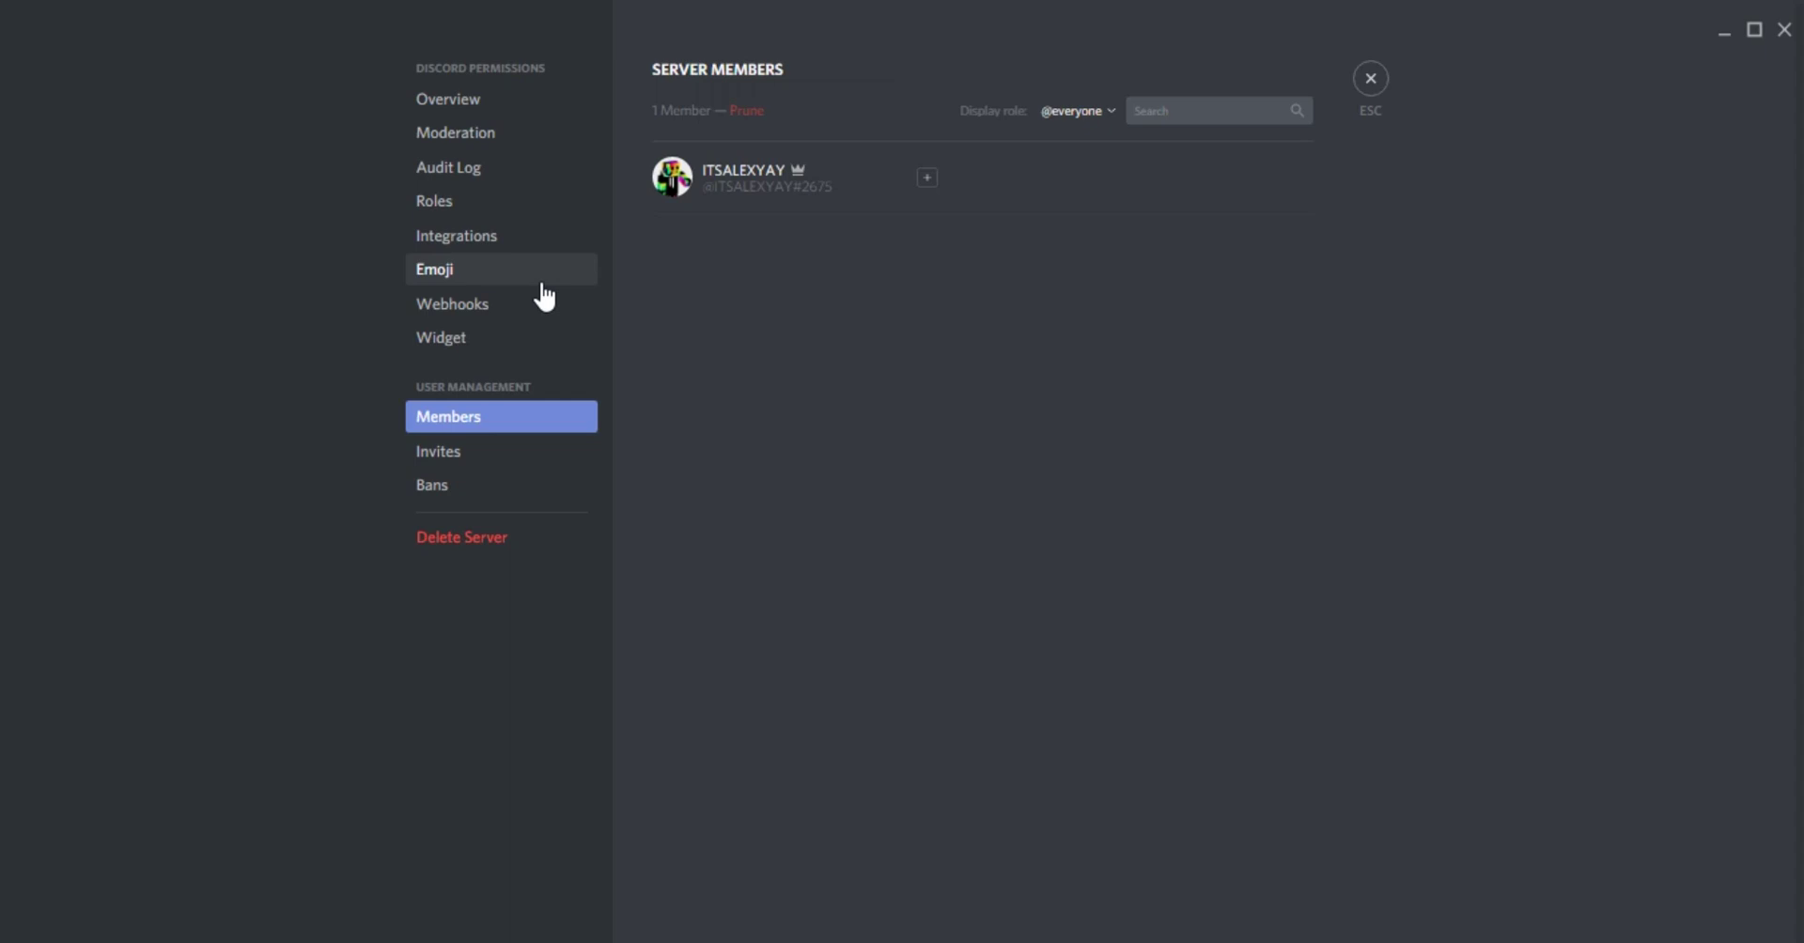
click(1076, 112)
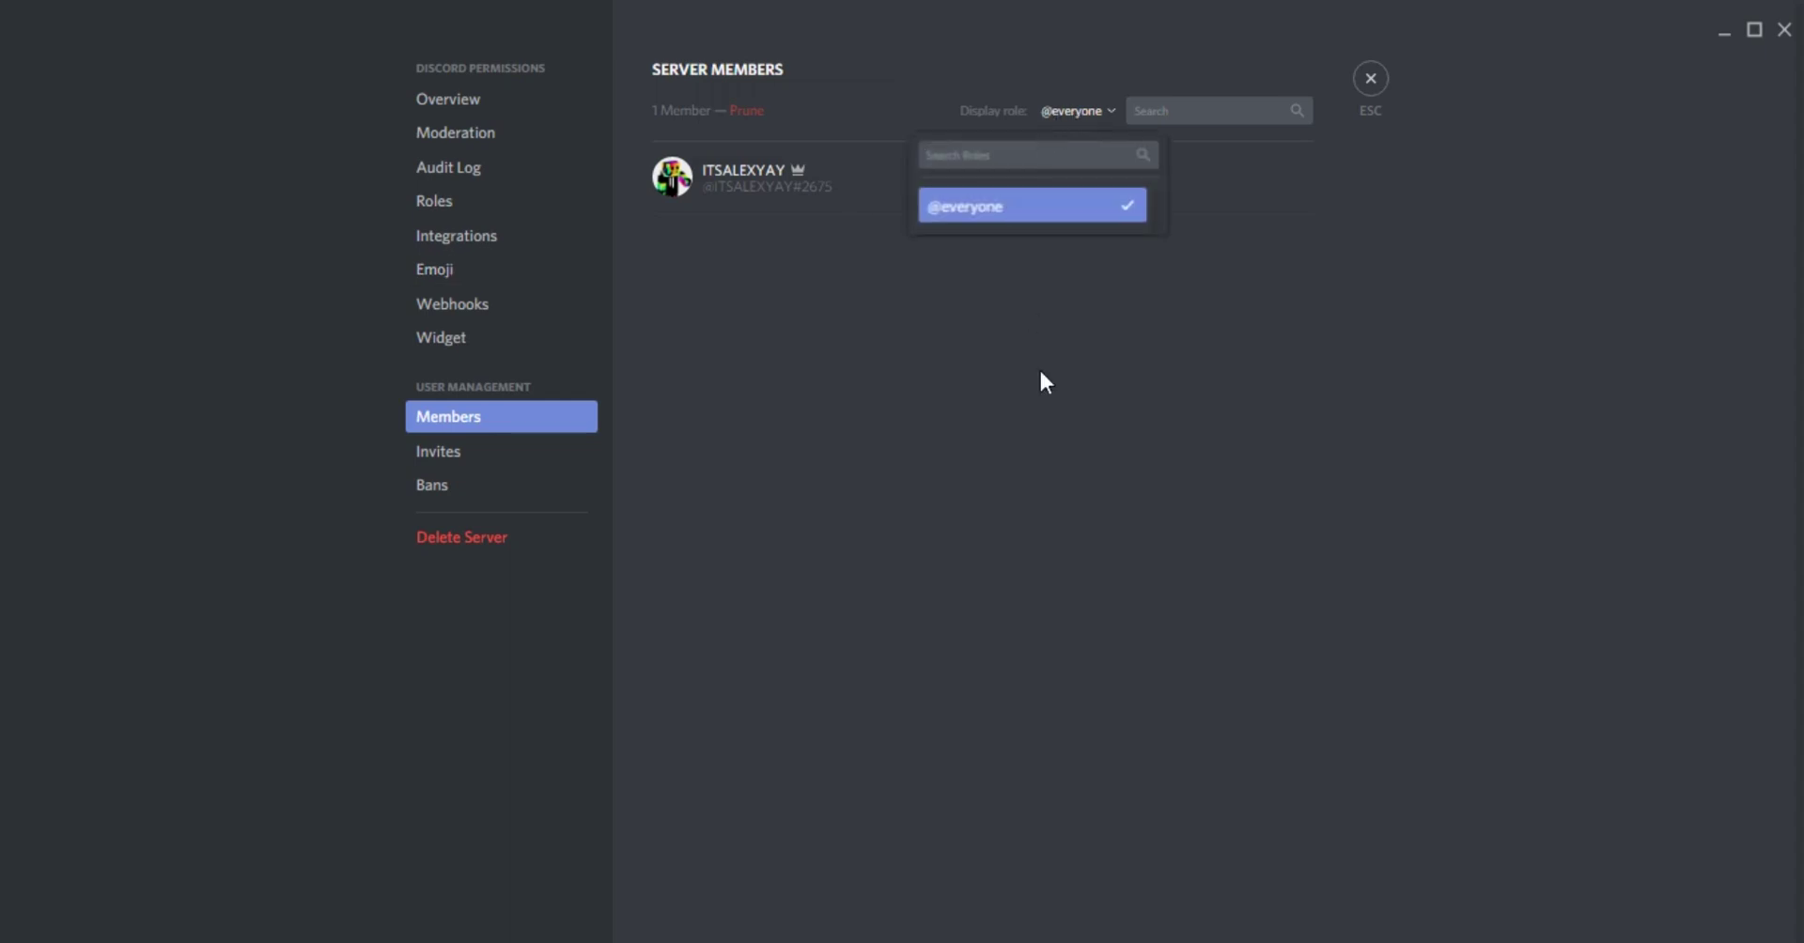
click(714, 343)
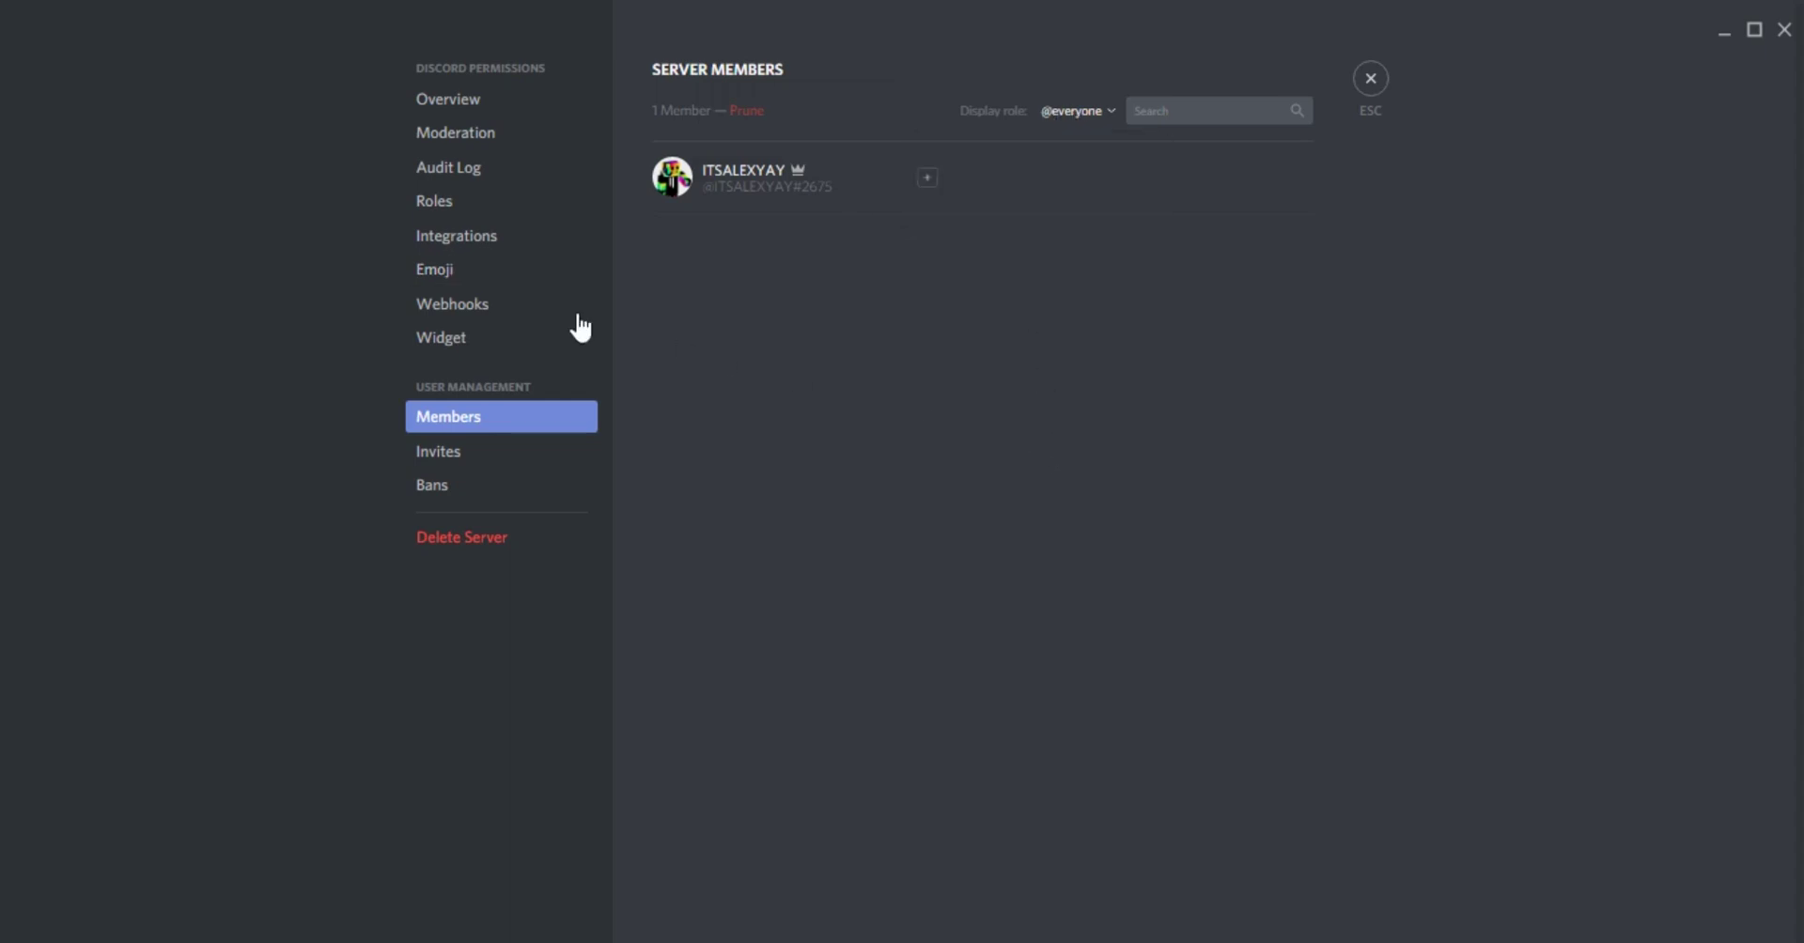
click(453, 199)
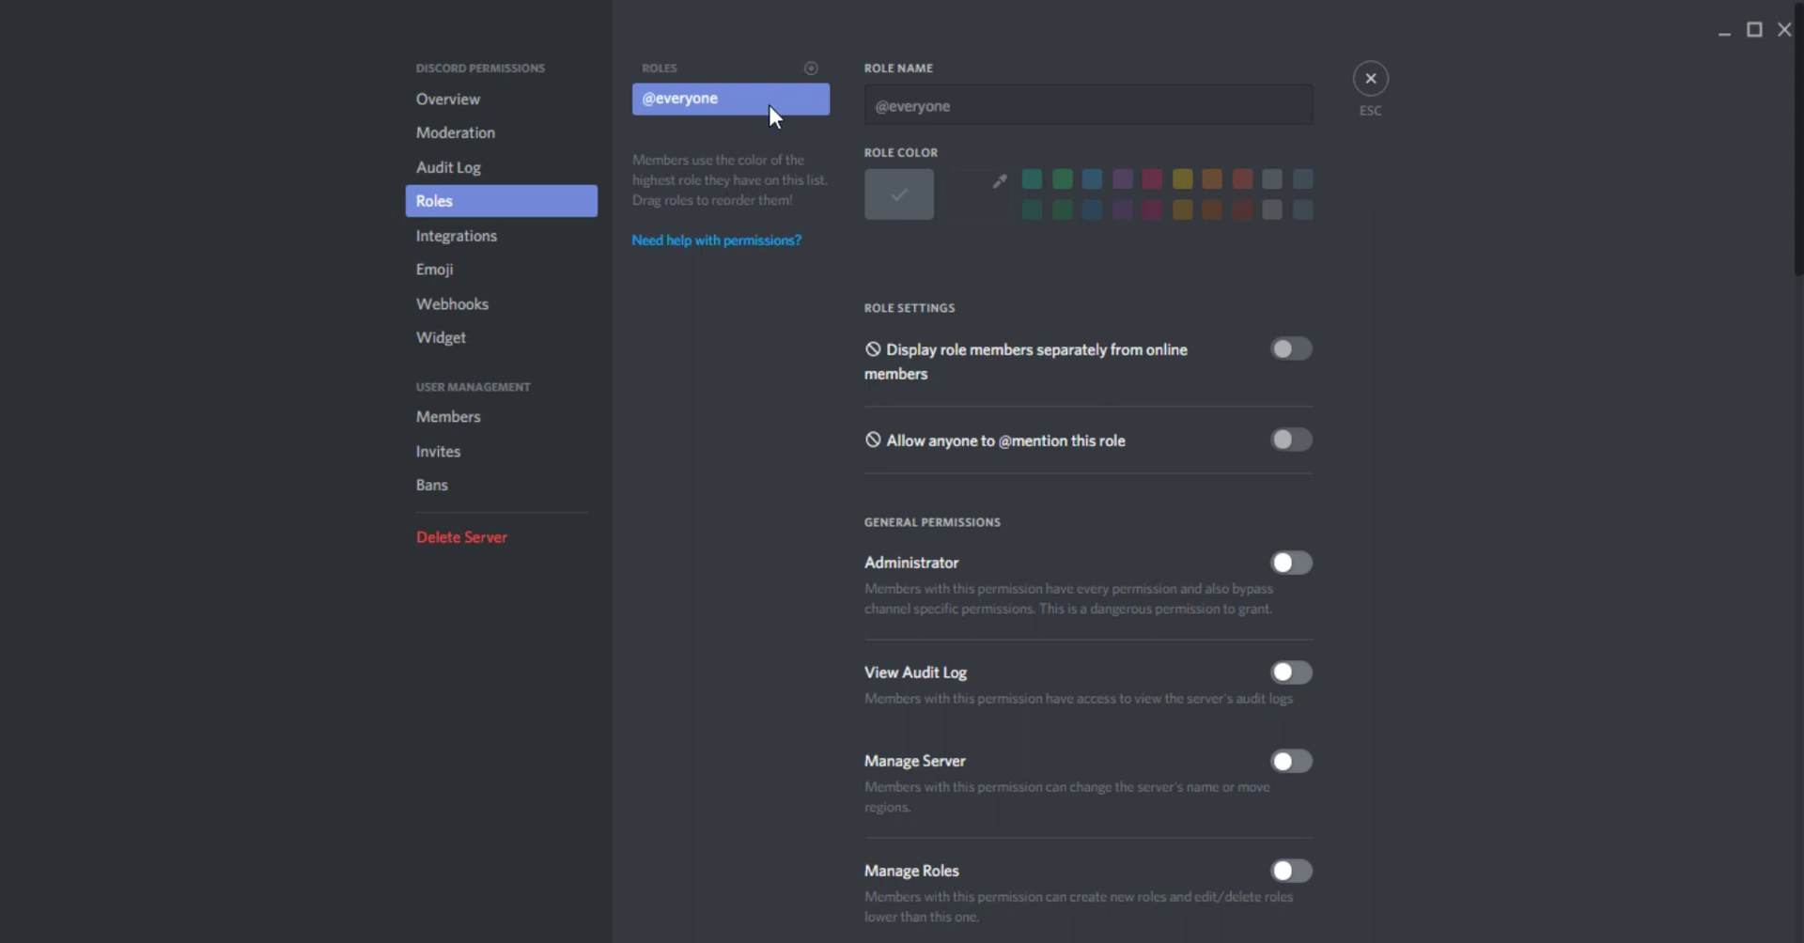
Create a yellow 'Dev' role that is mentionable and displayed separately from online members
click(810, 68)
triple_click(974, 109)
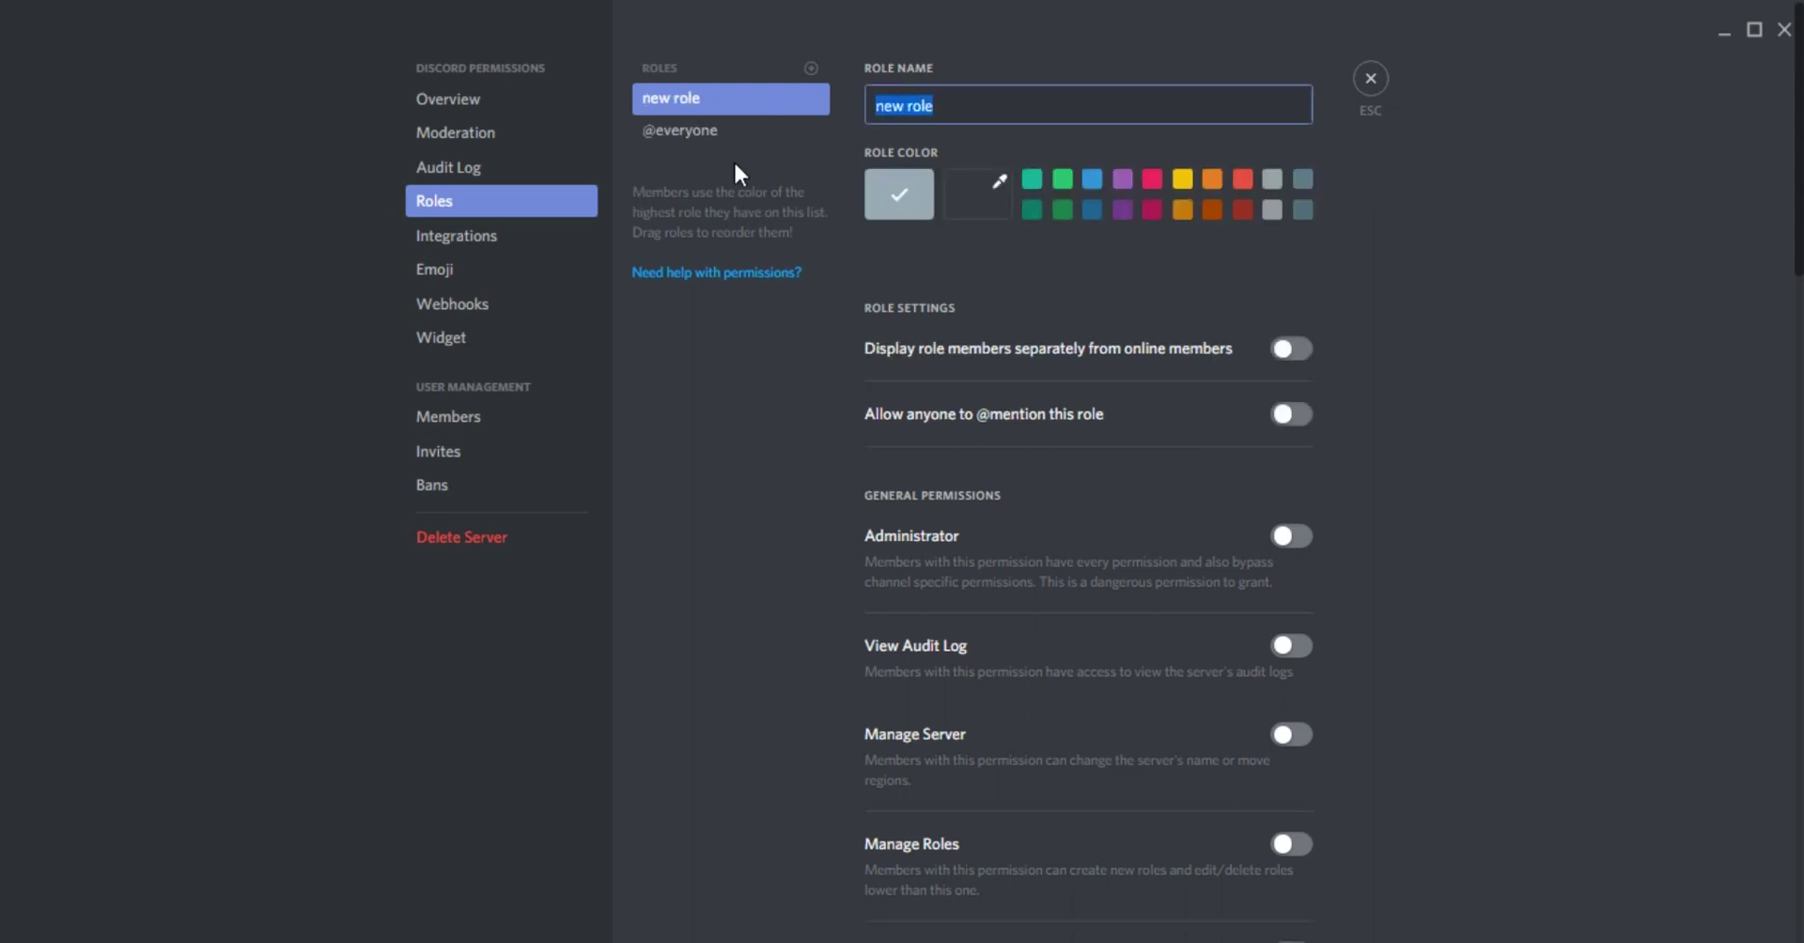
text(Dev)
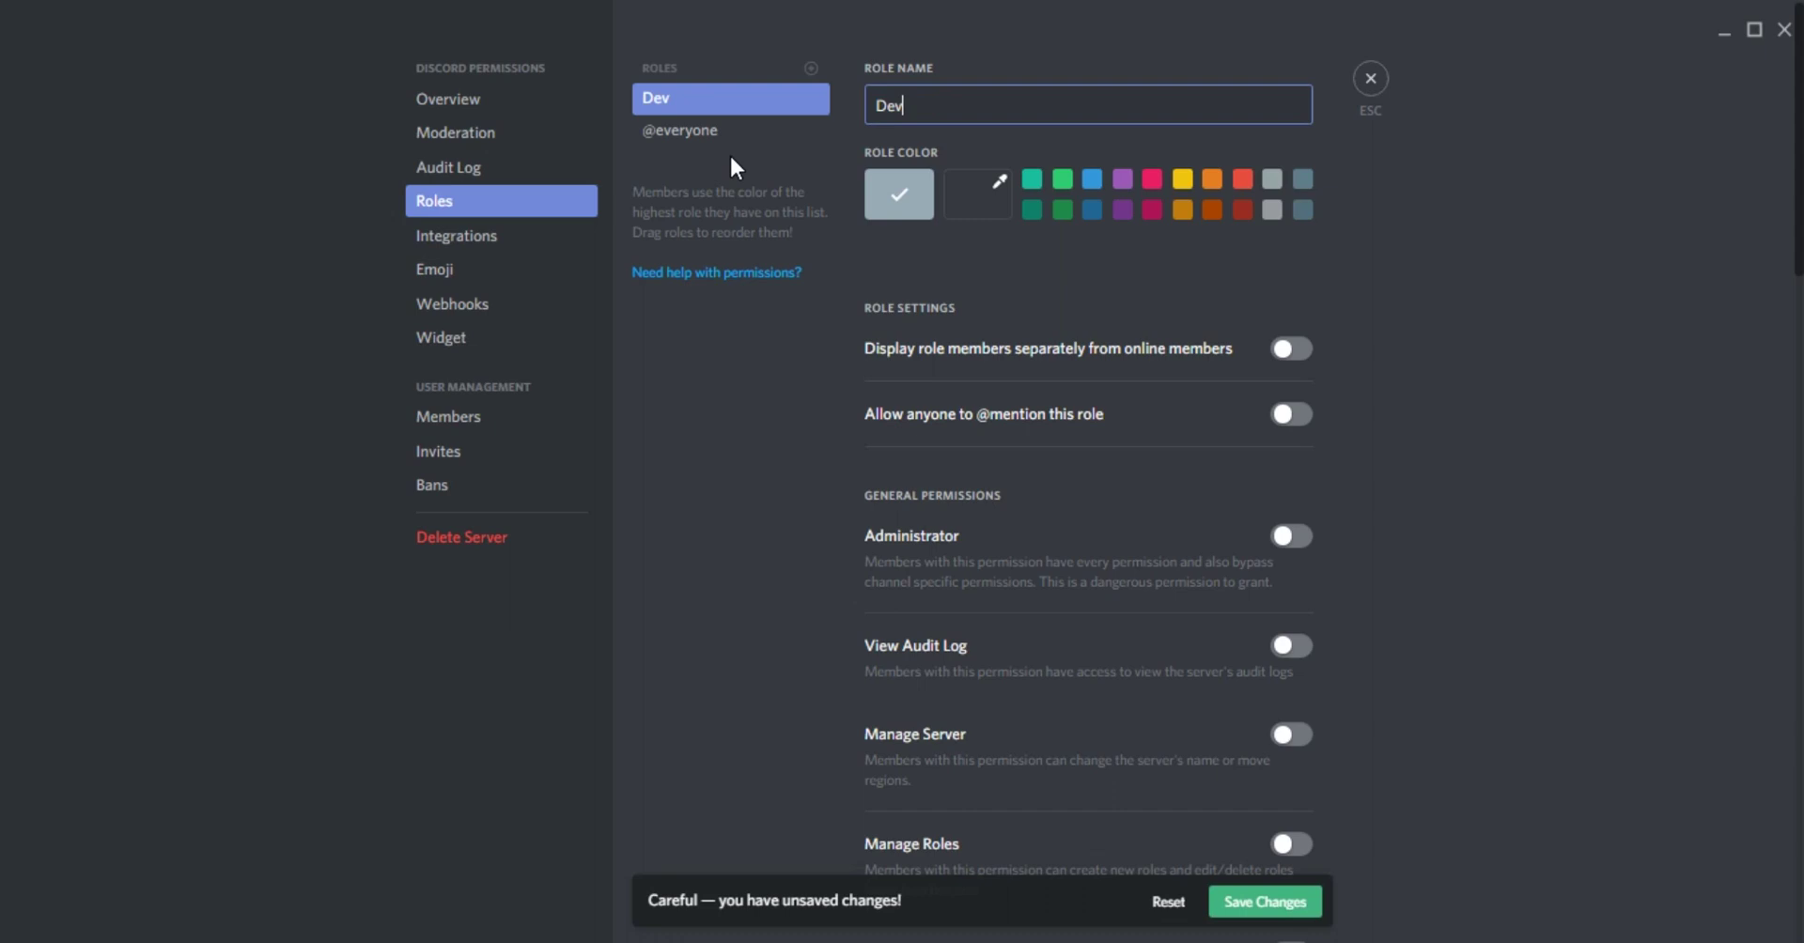
click(1295, 415)
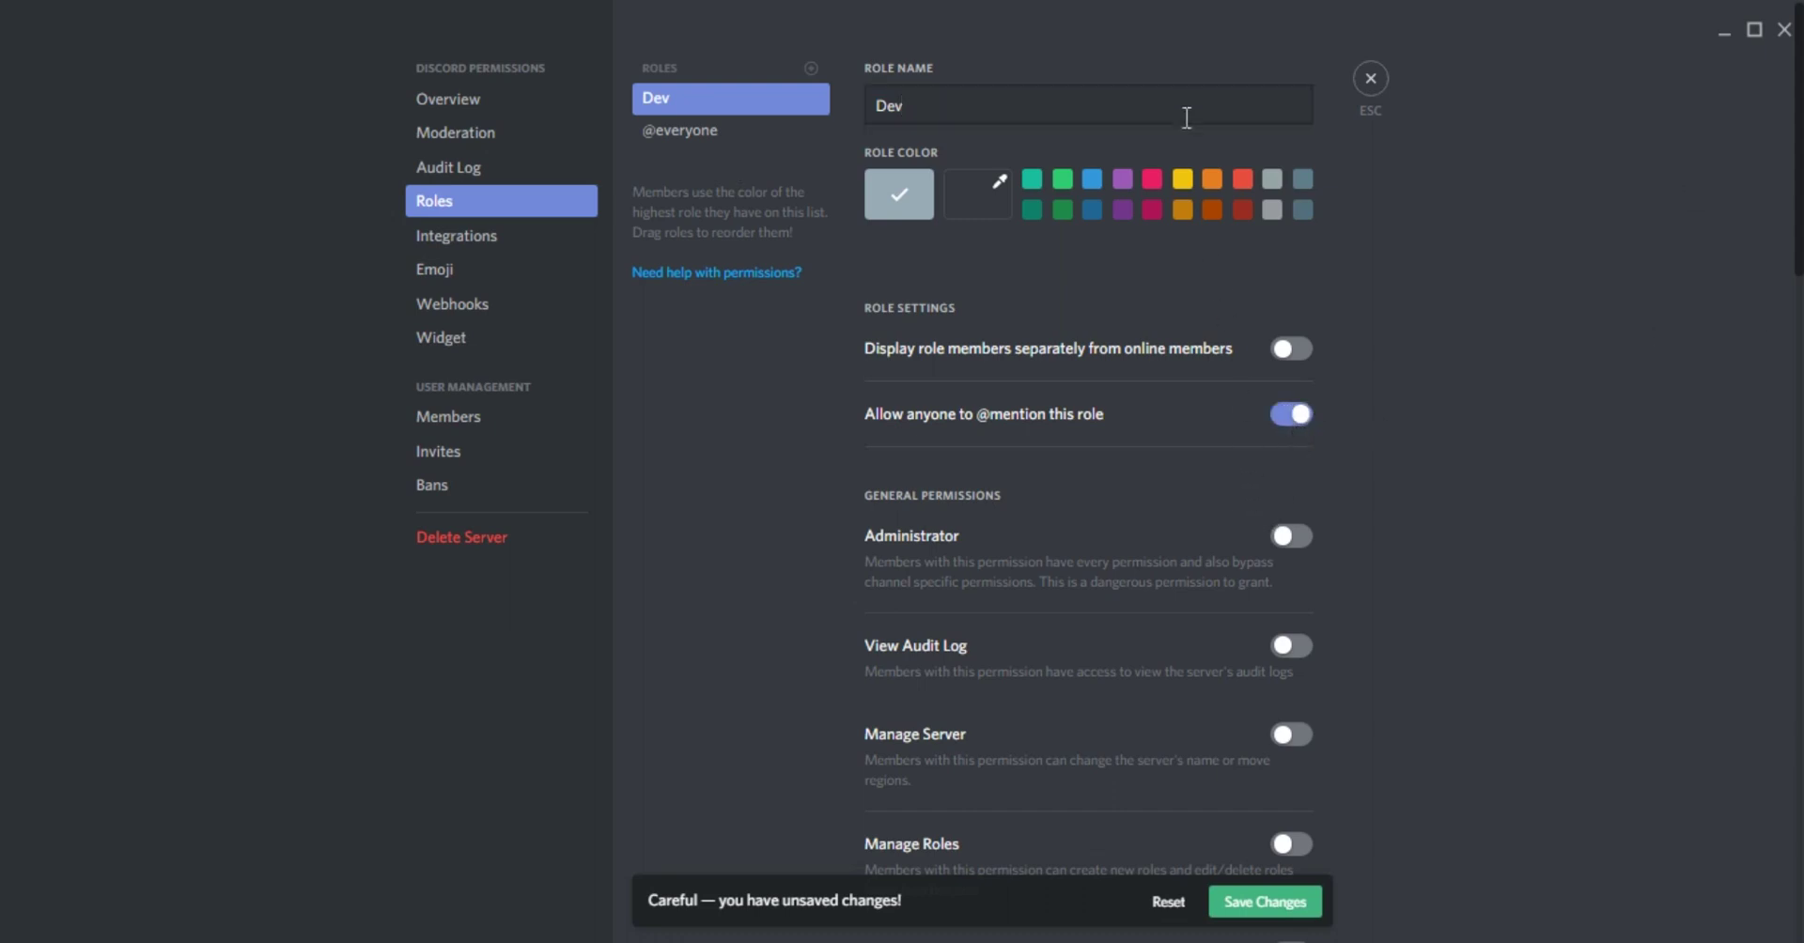
click(1184, 180)
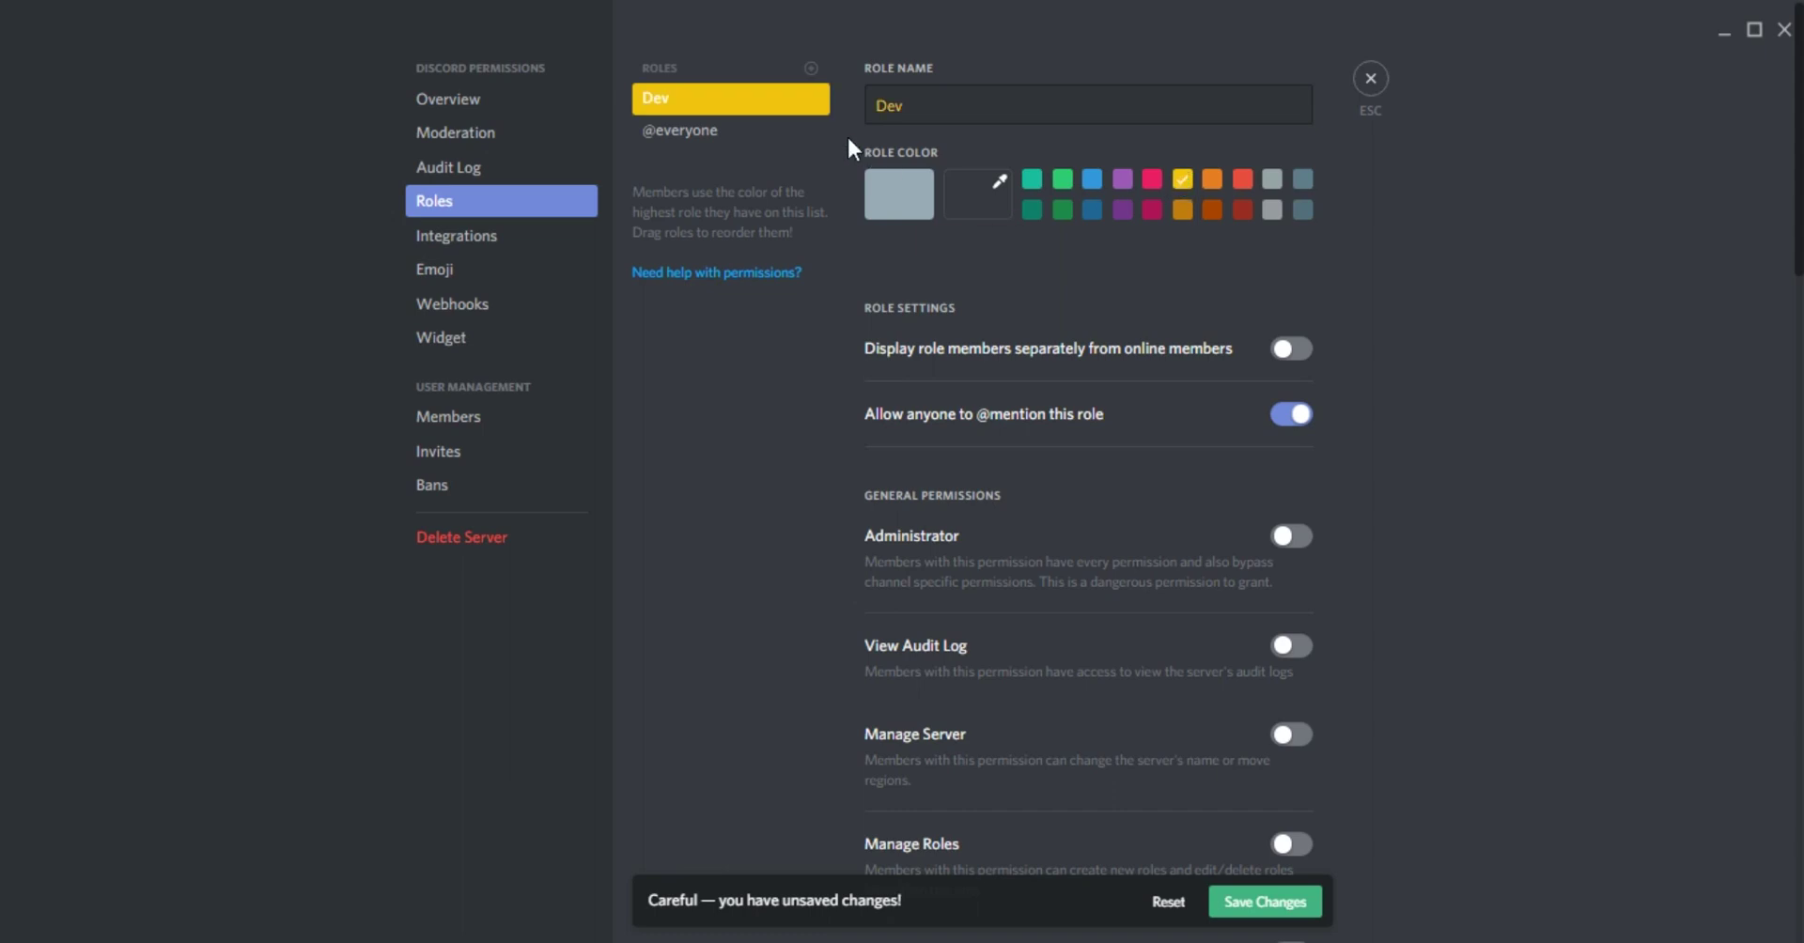
click(788, 131)
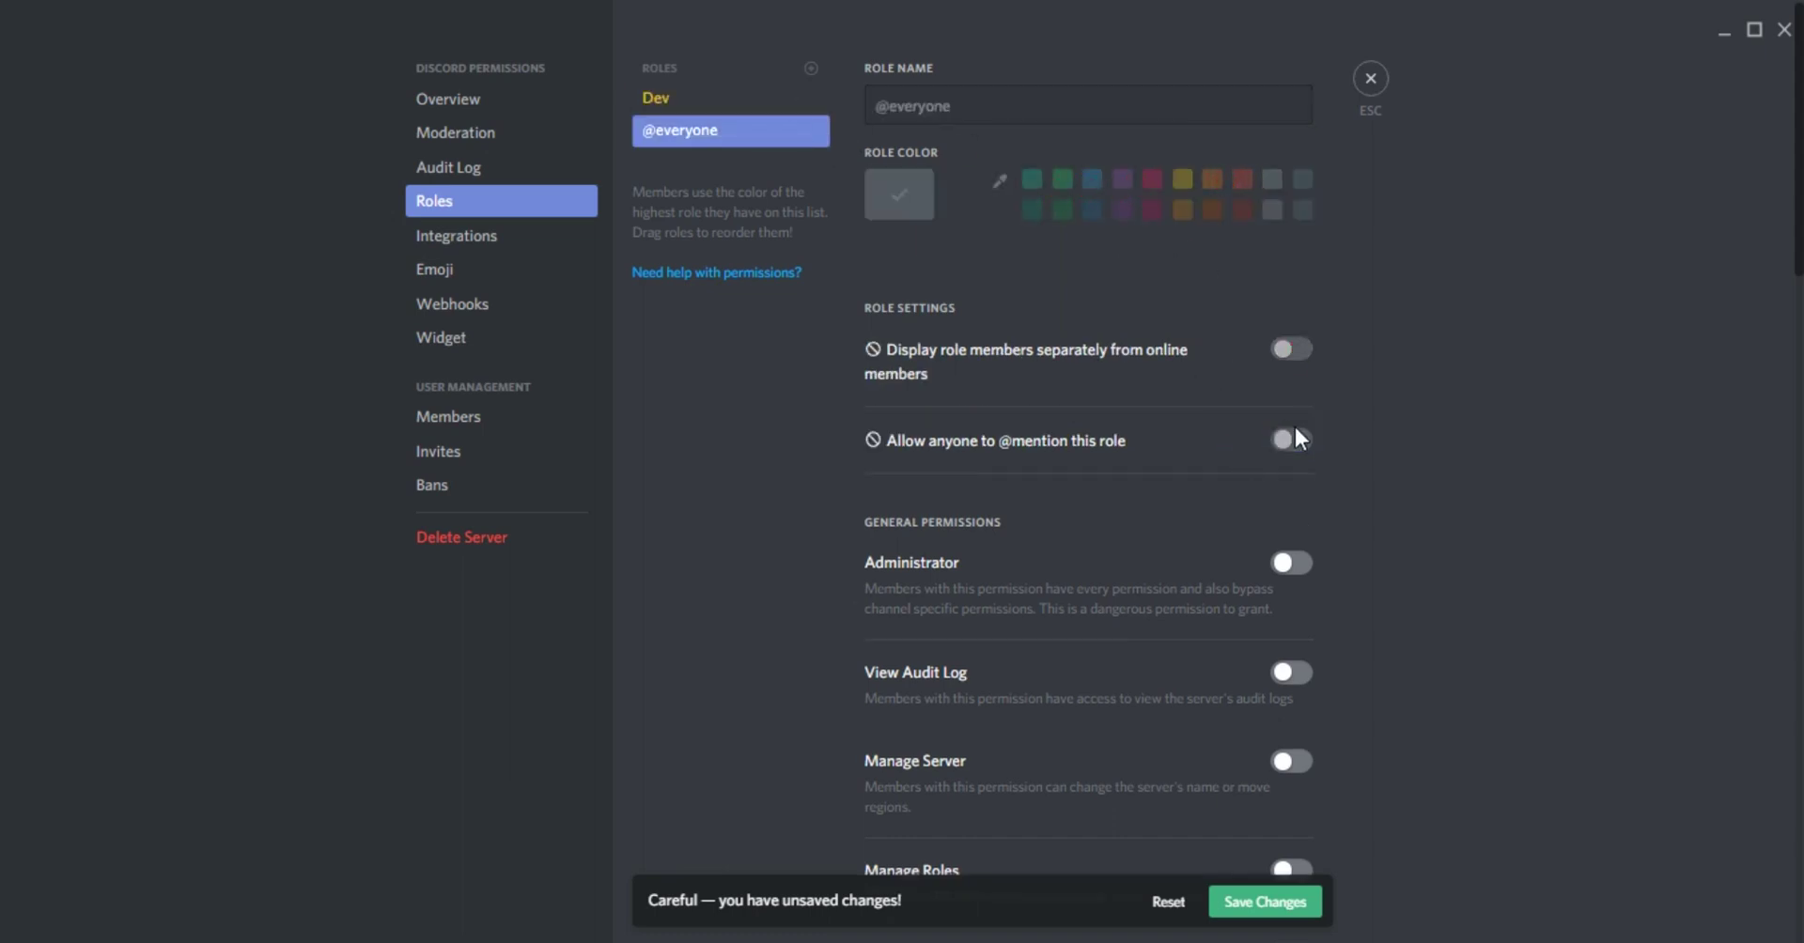
click(681, 104)
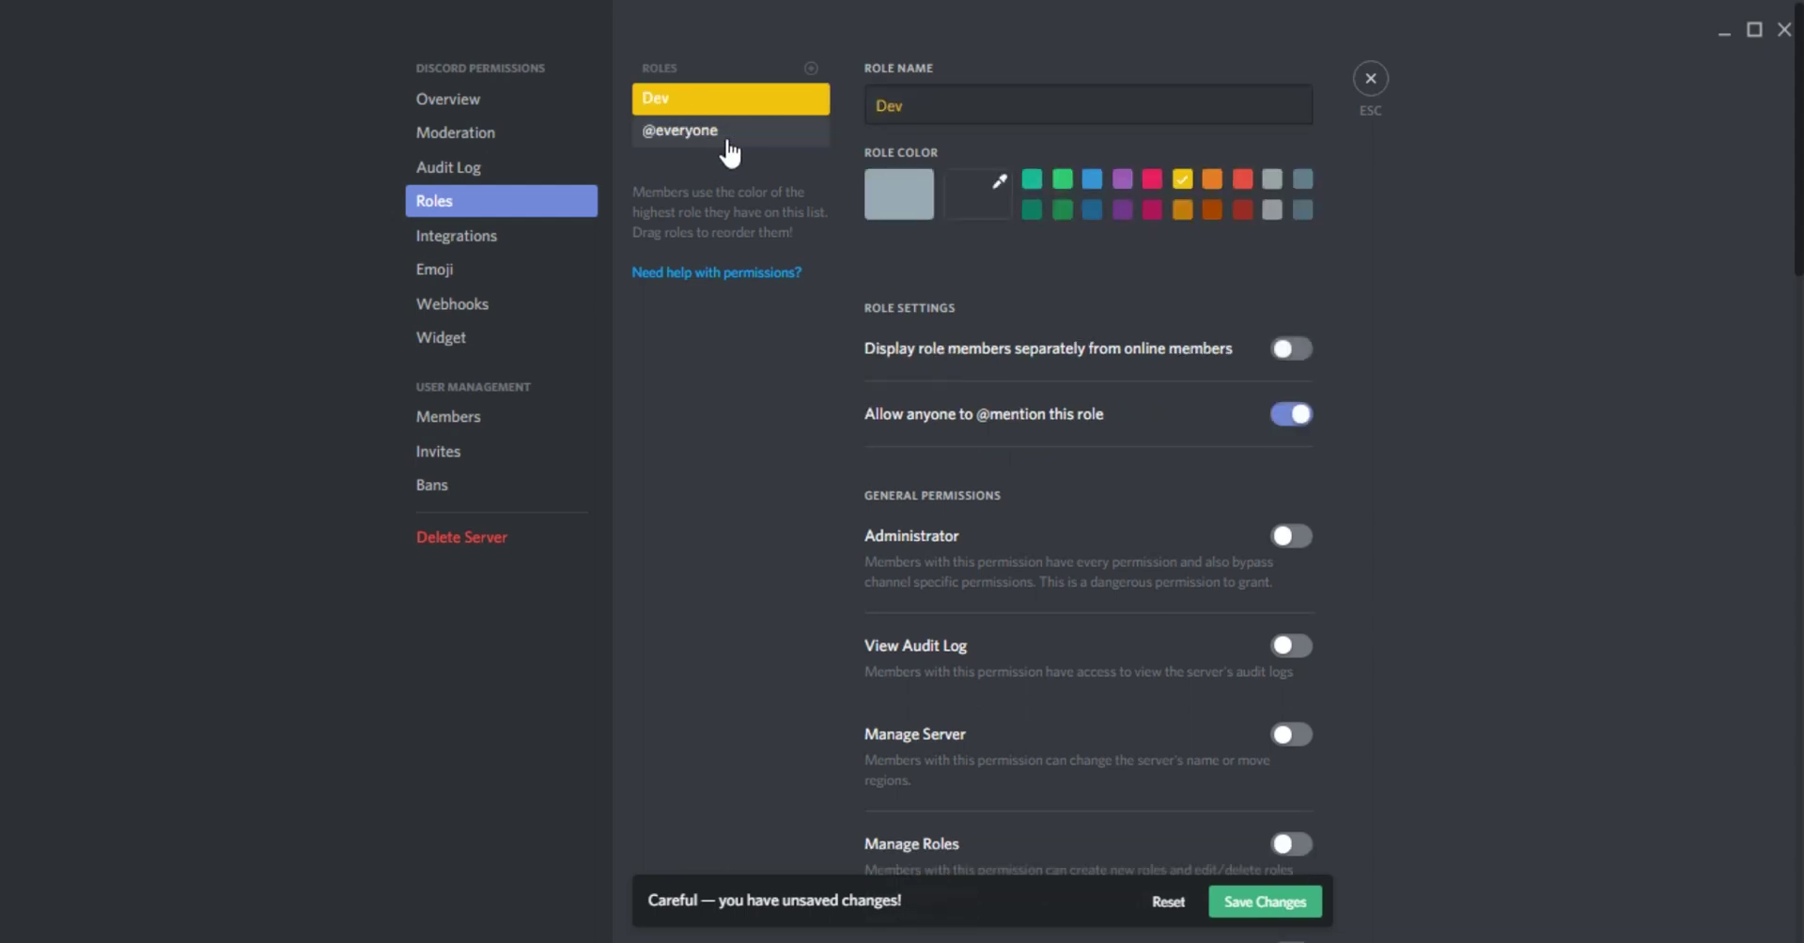
click(1296, 349)
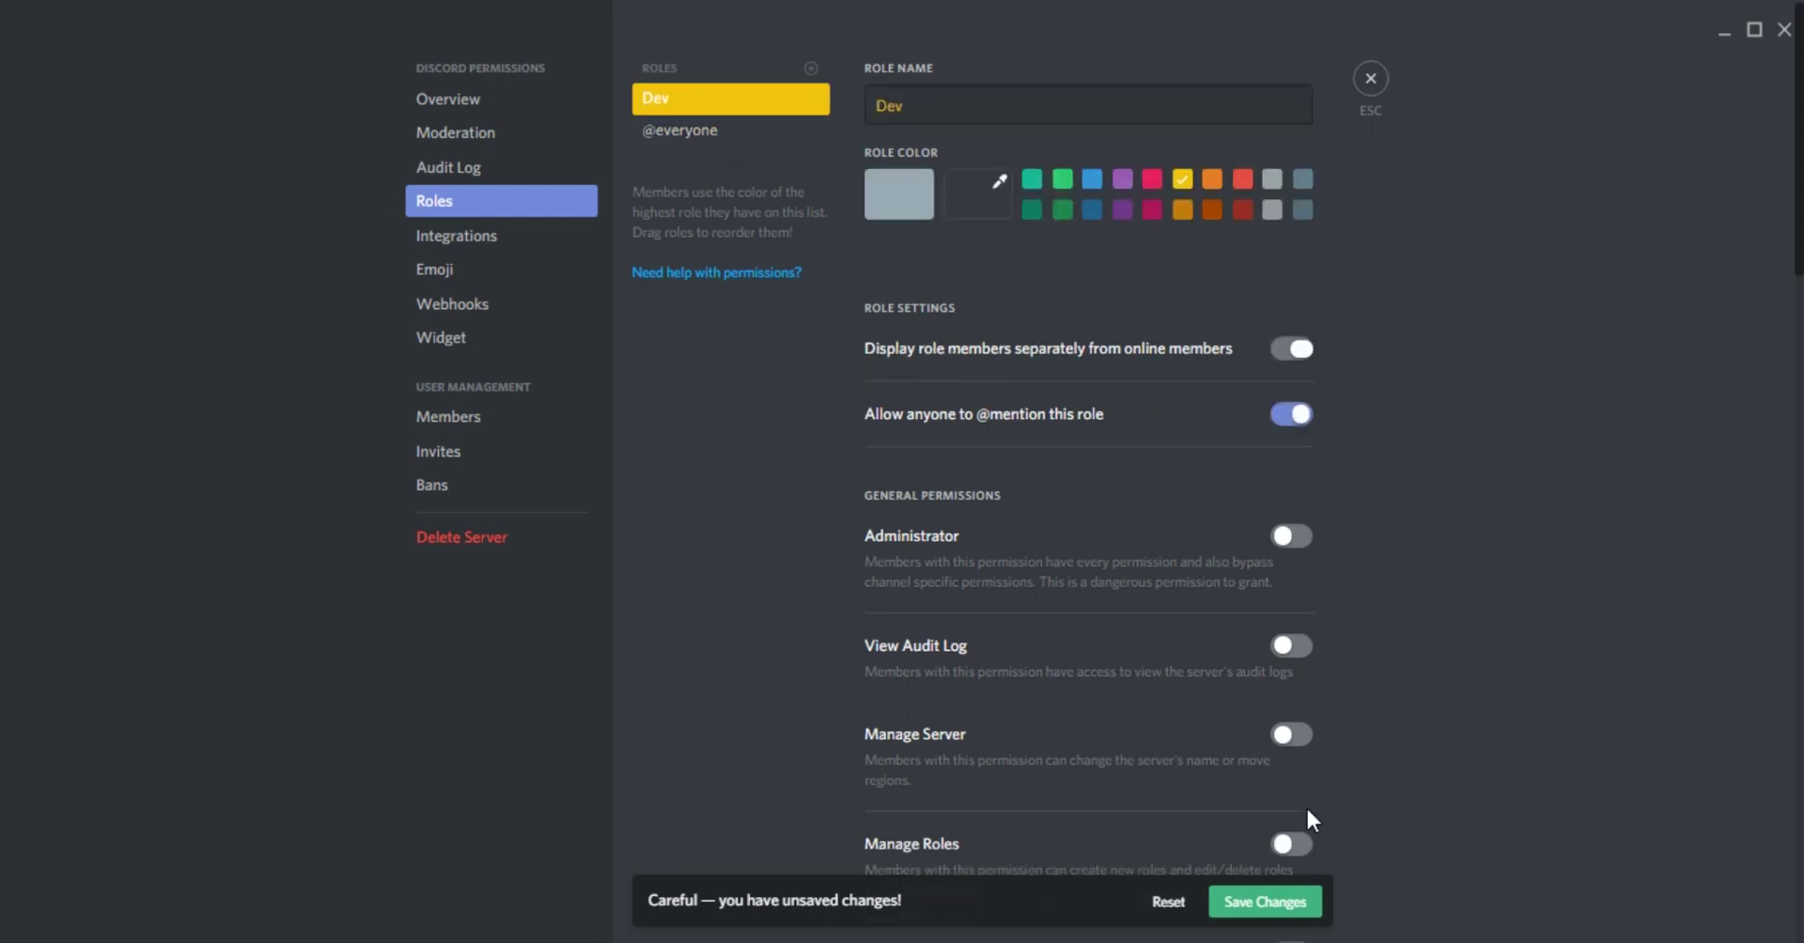
Give Dev View Audit Log, Manage Roles, Manage Channels, Kick Members and Ban Members
scroll(1305, 805, down, 3)
scroll(1261, 821, down, 1)
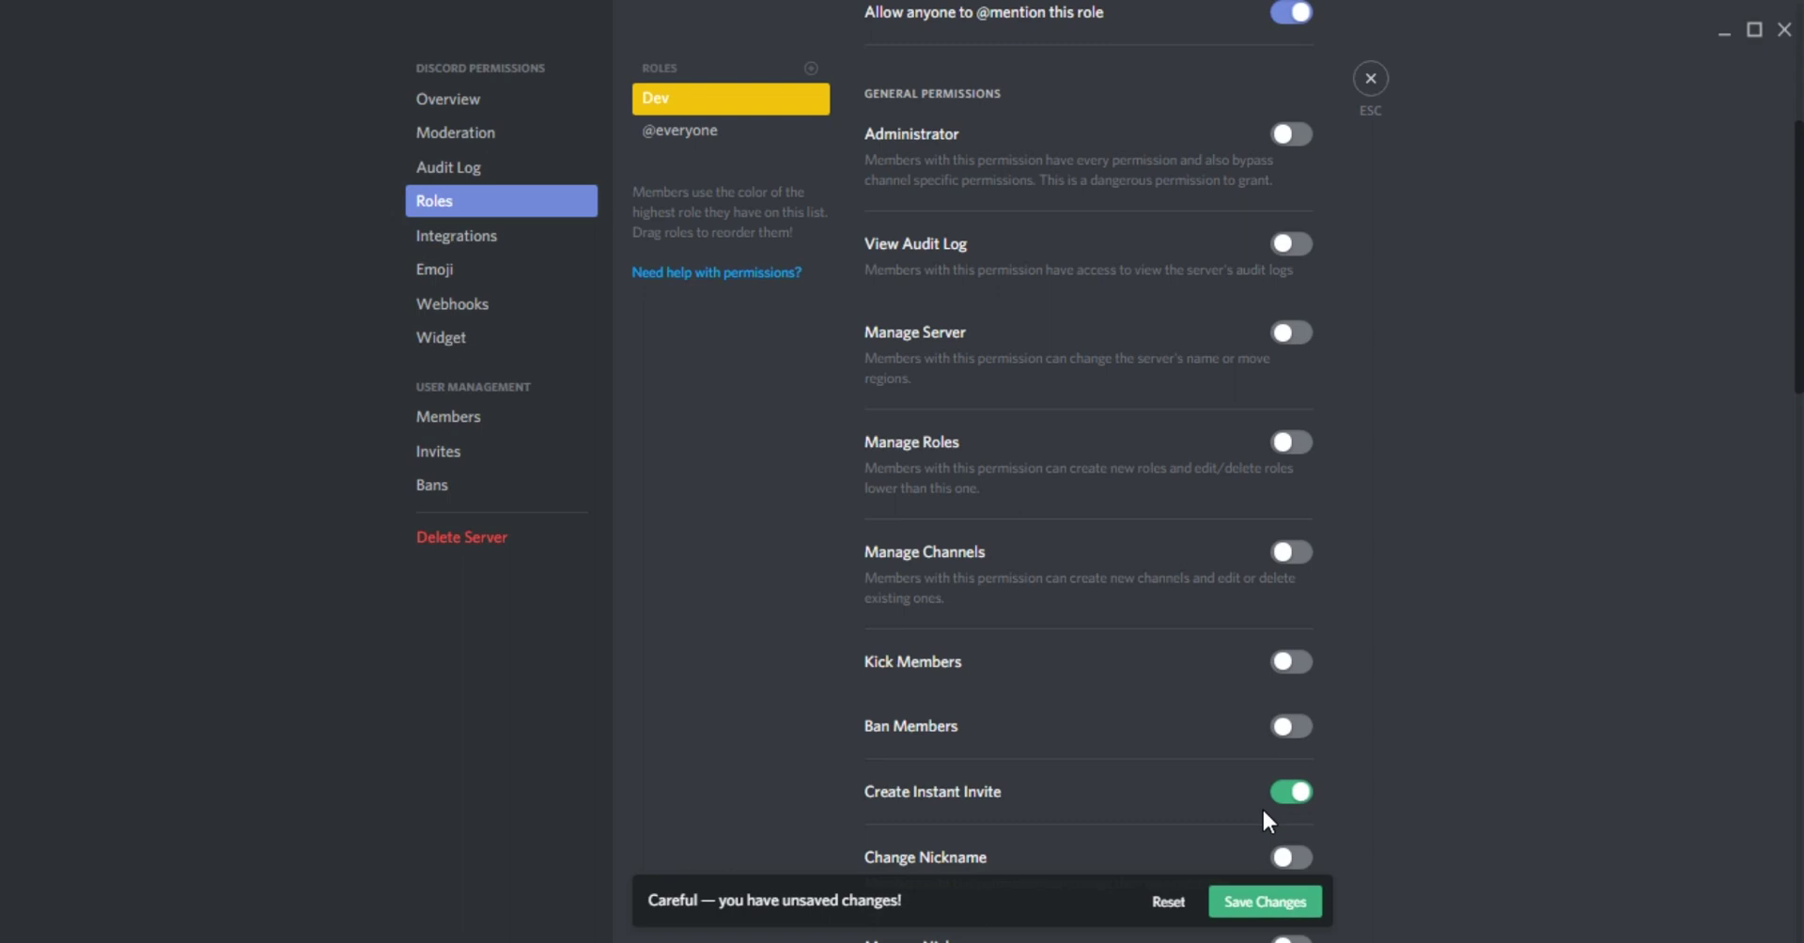
scroll(1268, 818, up, 3)
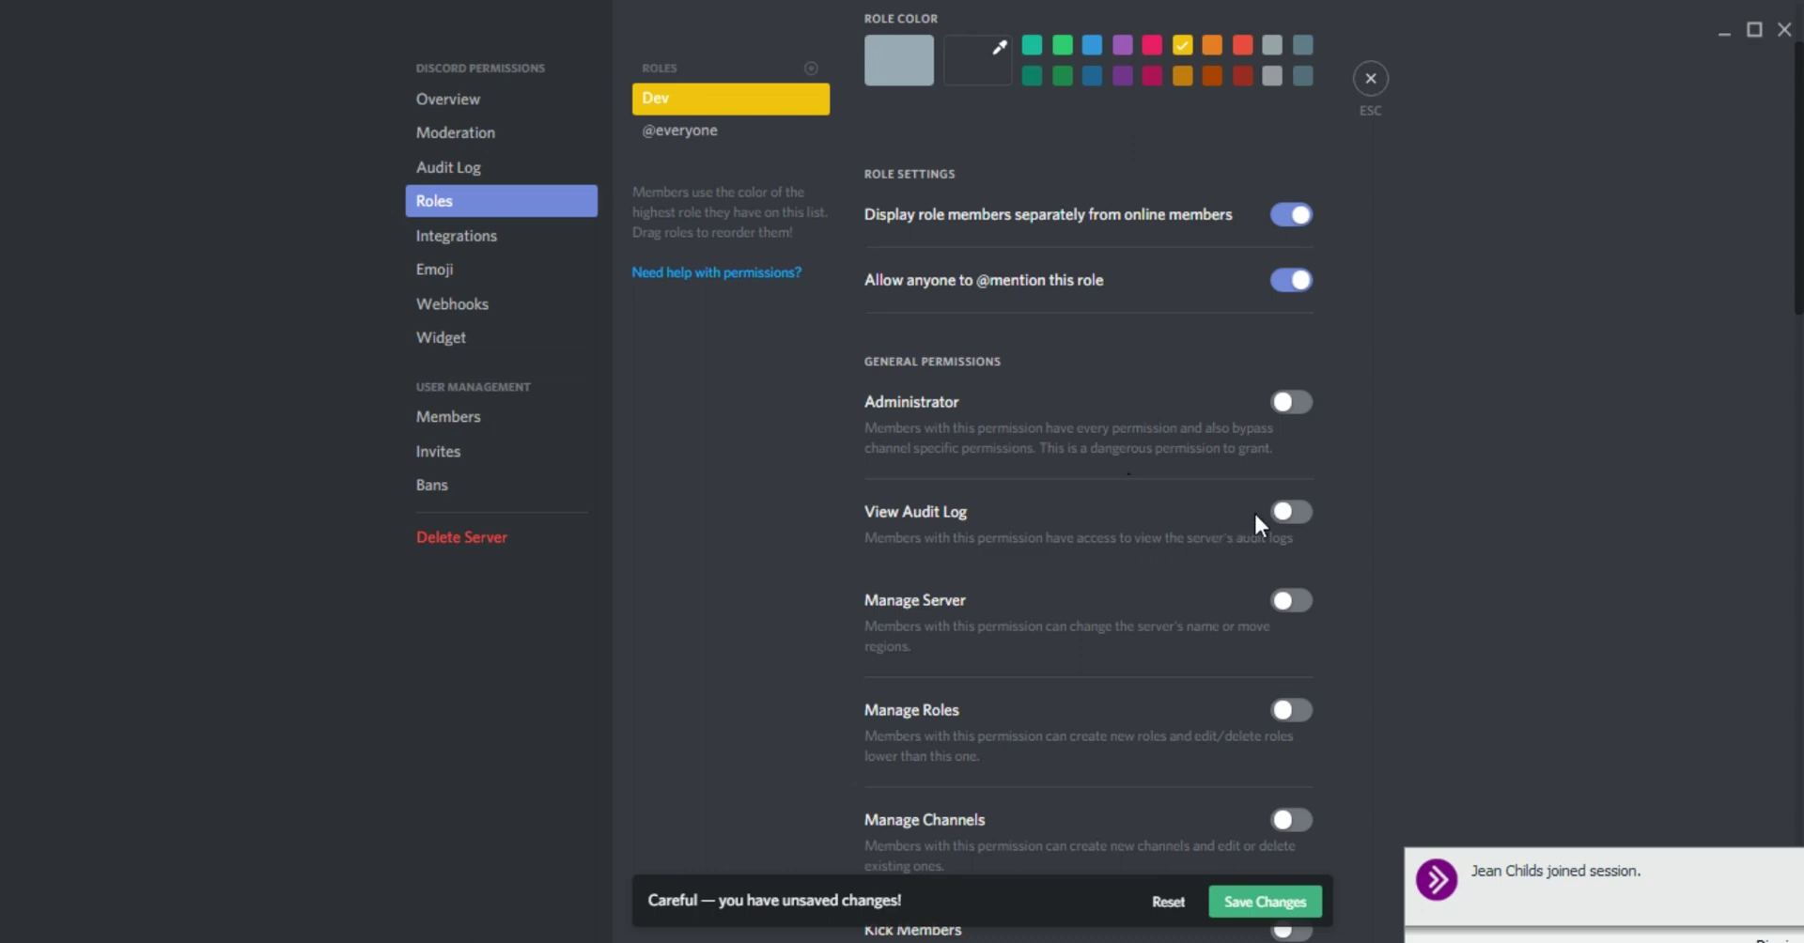
click(1289, 511)
scroll(1255, 694, down, 2)
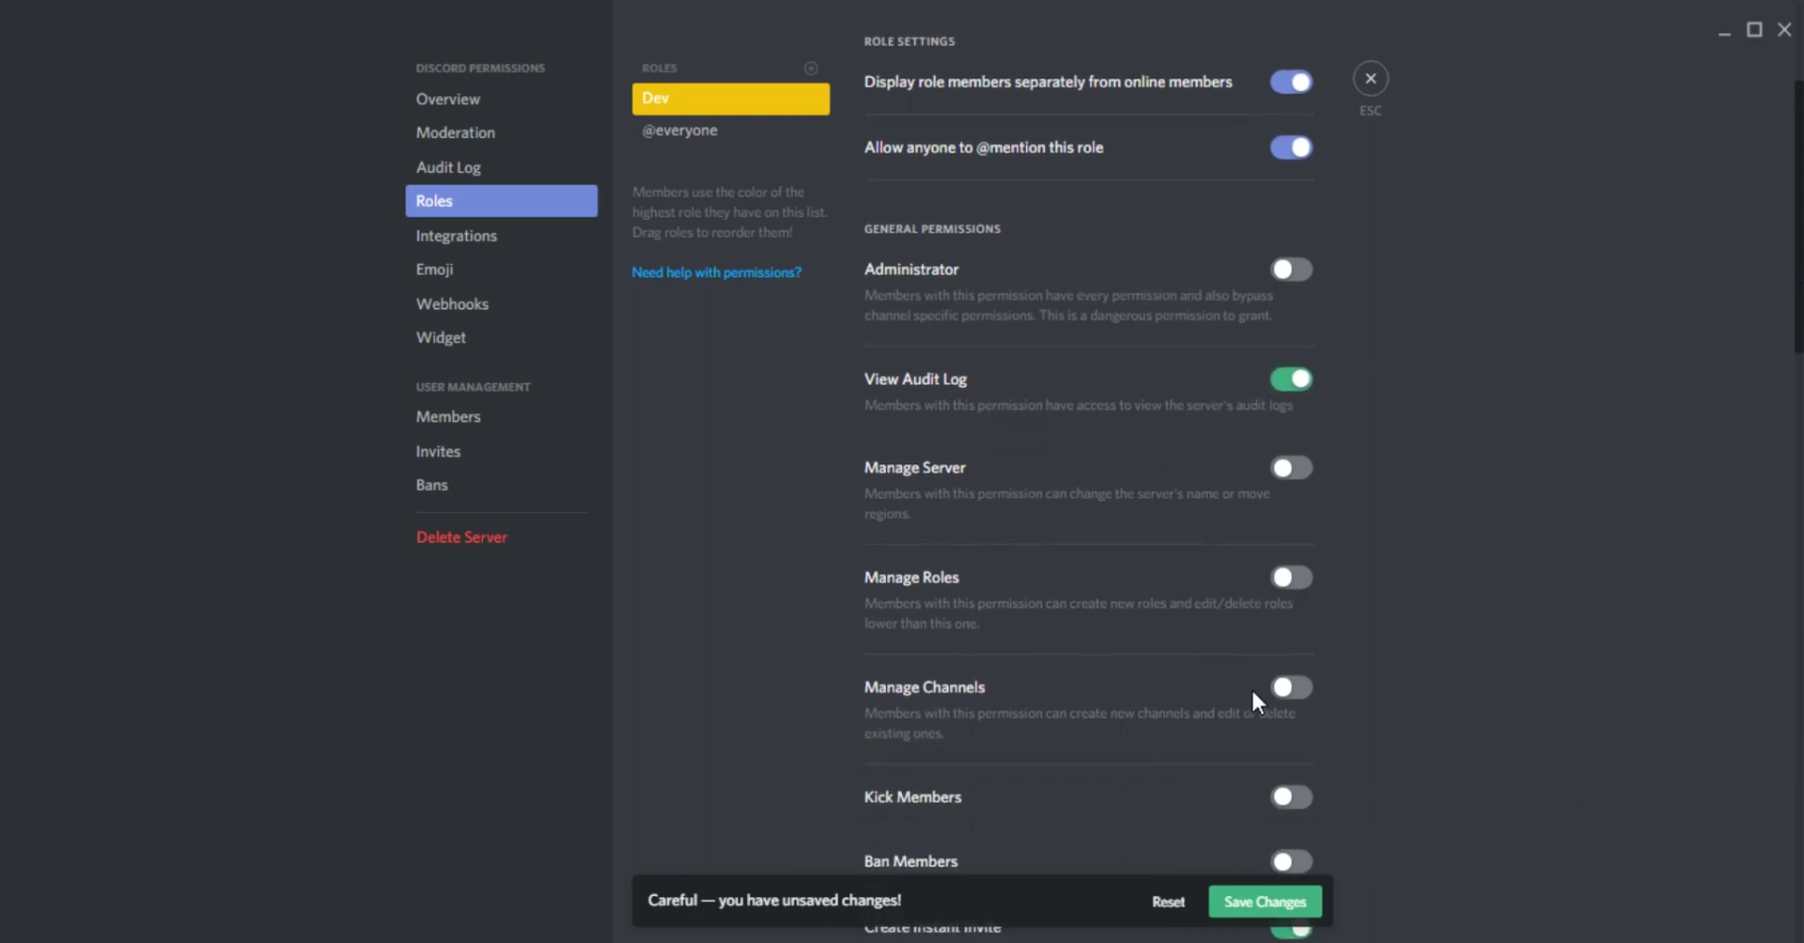
click(1291, 578)
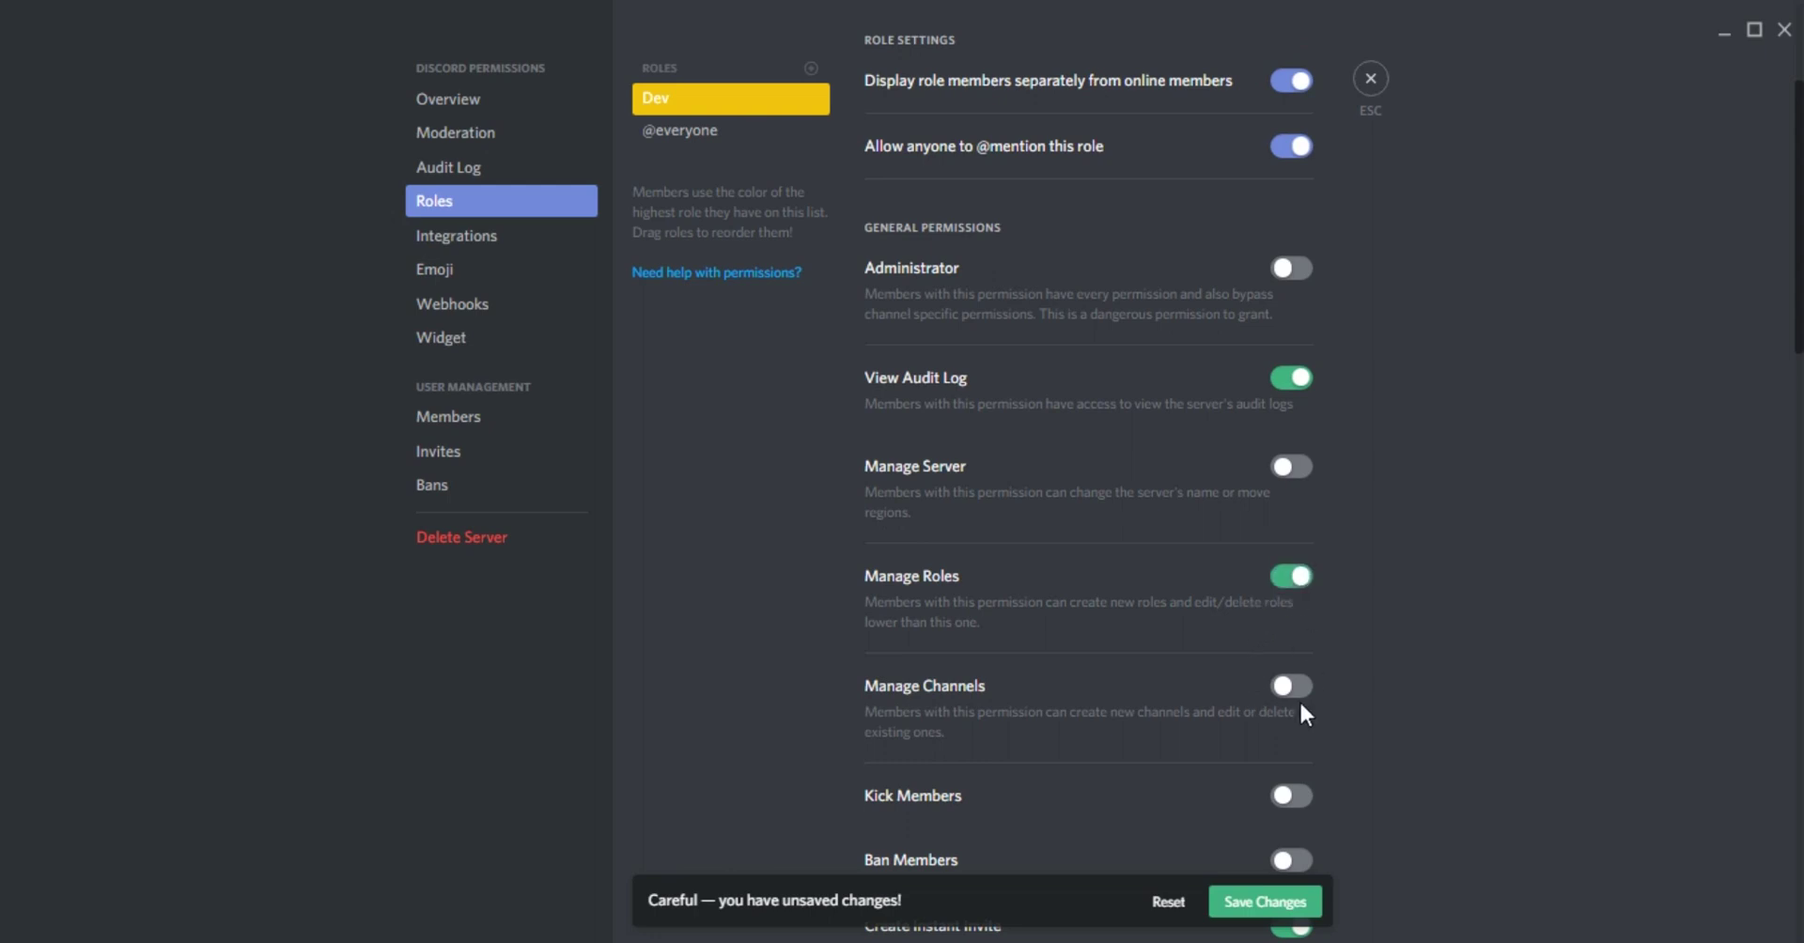
scroll(1273, 746, down, 2)
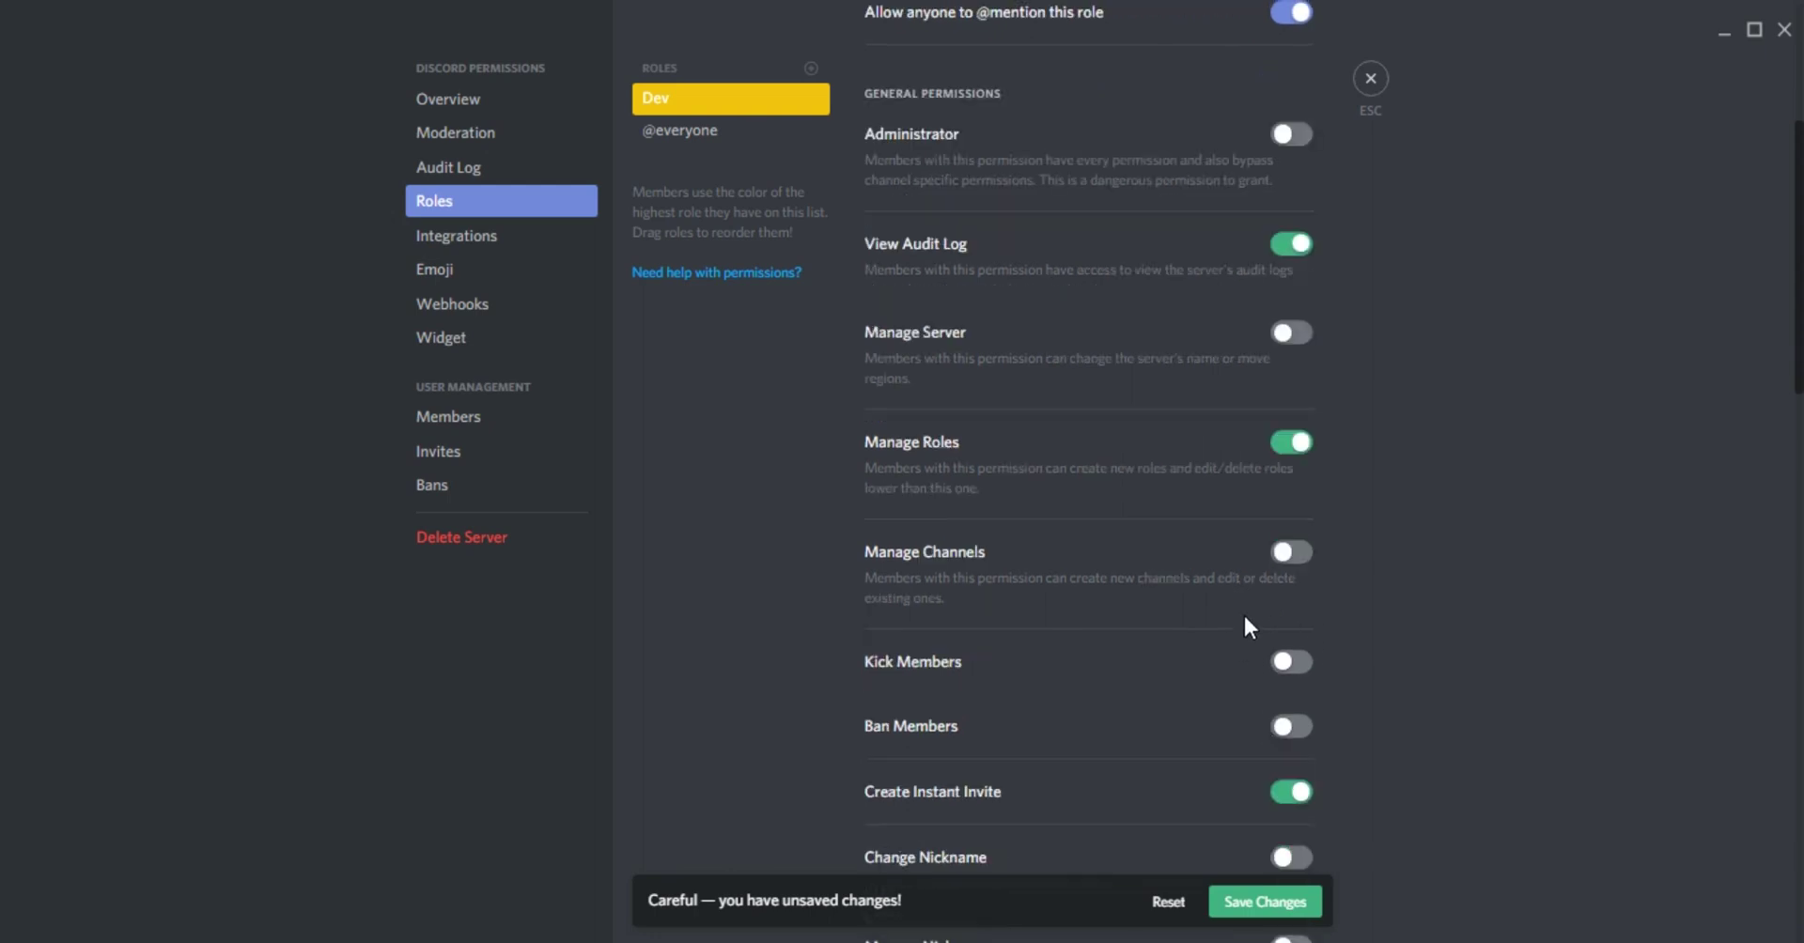
click(1299, 564)
scroll(1292, 575, down, 2)
click(1290, 525)
click(1291, 592)
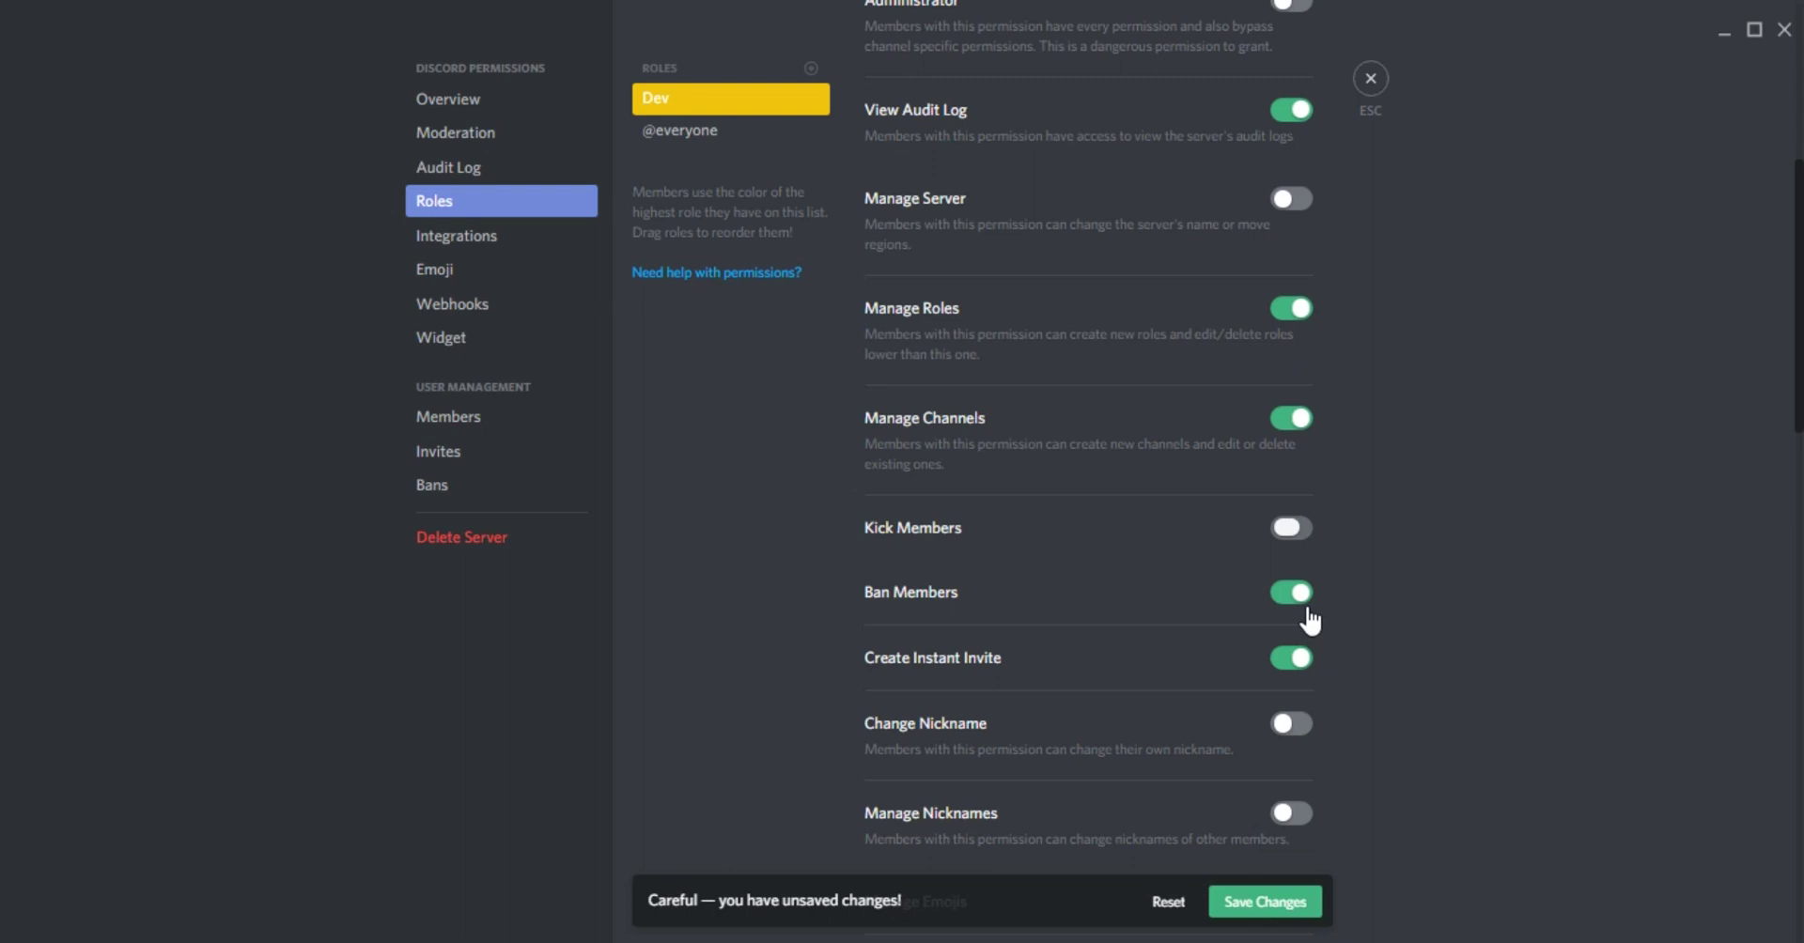
Add Change/Manage Nicknames, Manage Messages, Mute, Deafen and Move Members to Dev, and save
scroll(1308, 611, down, 2)
click(1289, 592)
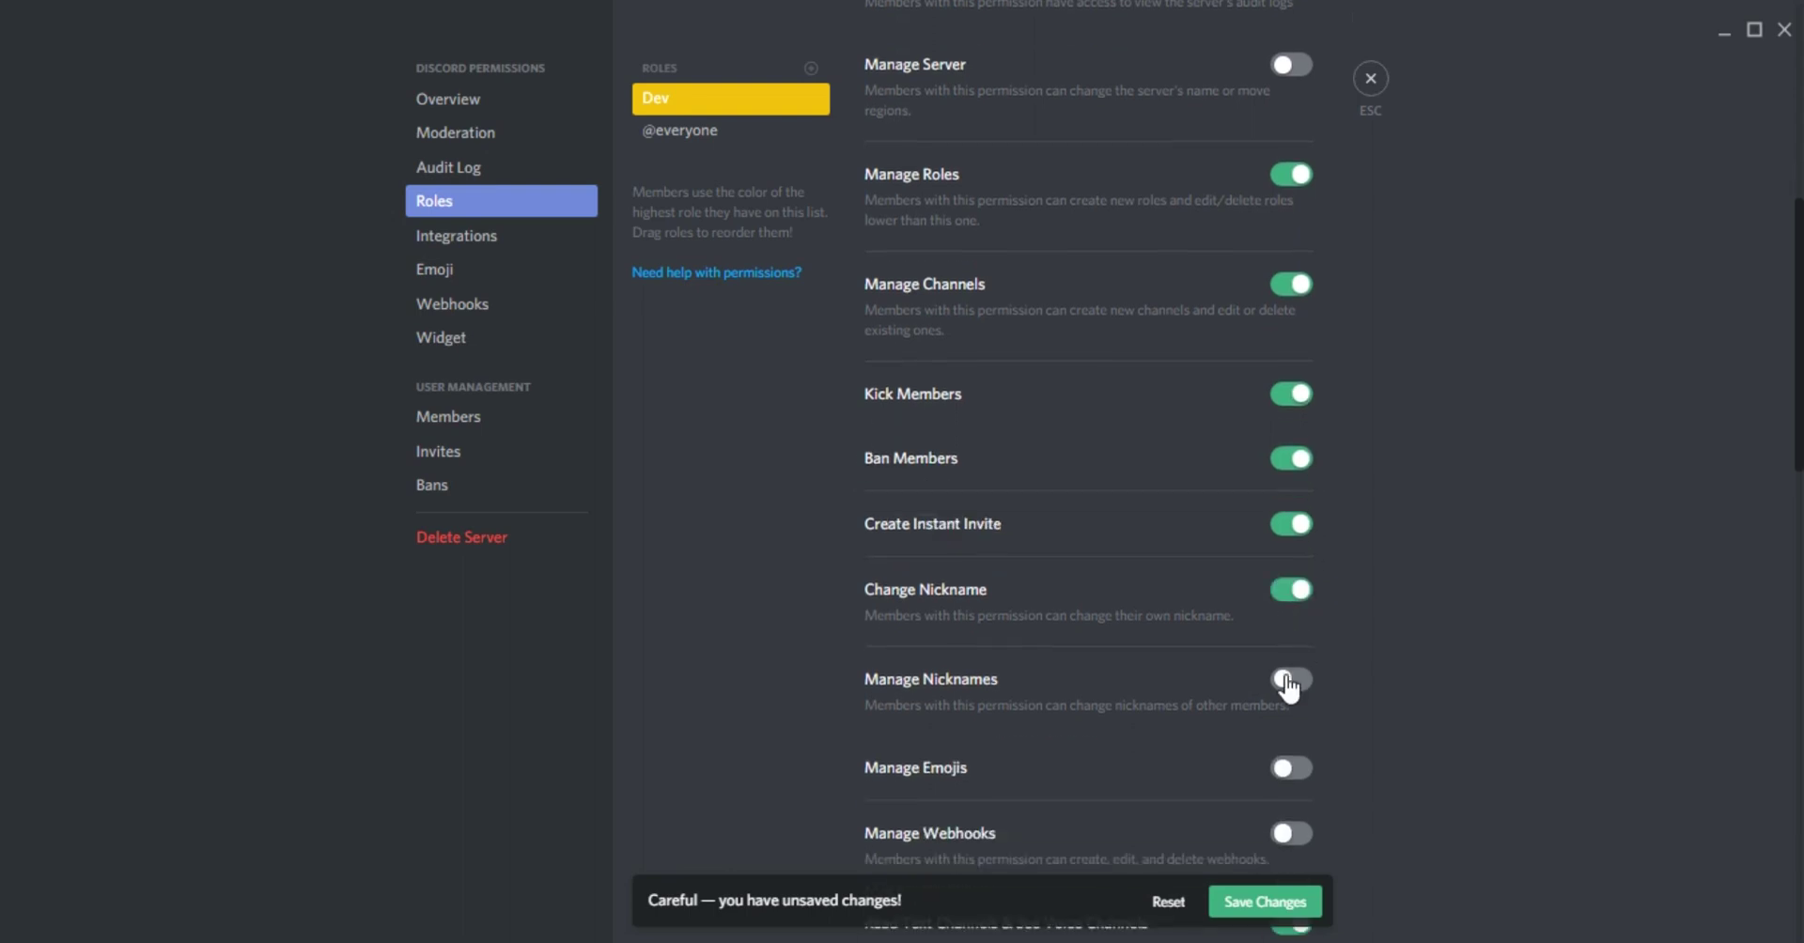
click(1287, 680)
scroll(1269, 688, down, 6)
scroll(1288, 742, down, 2)
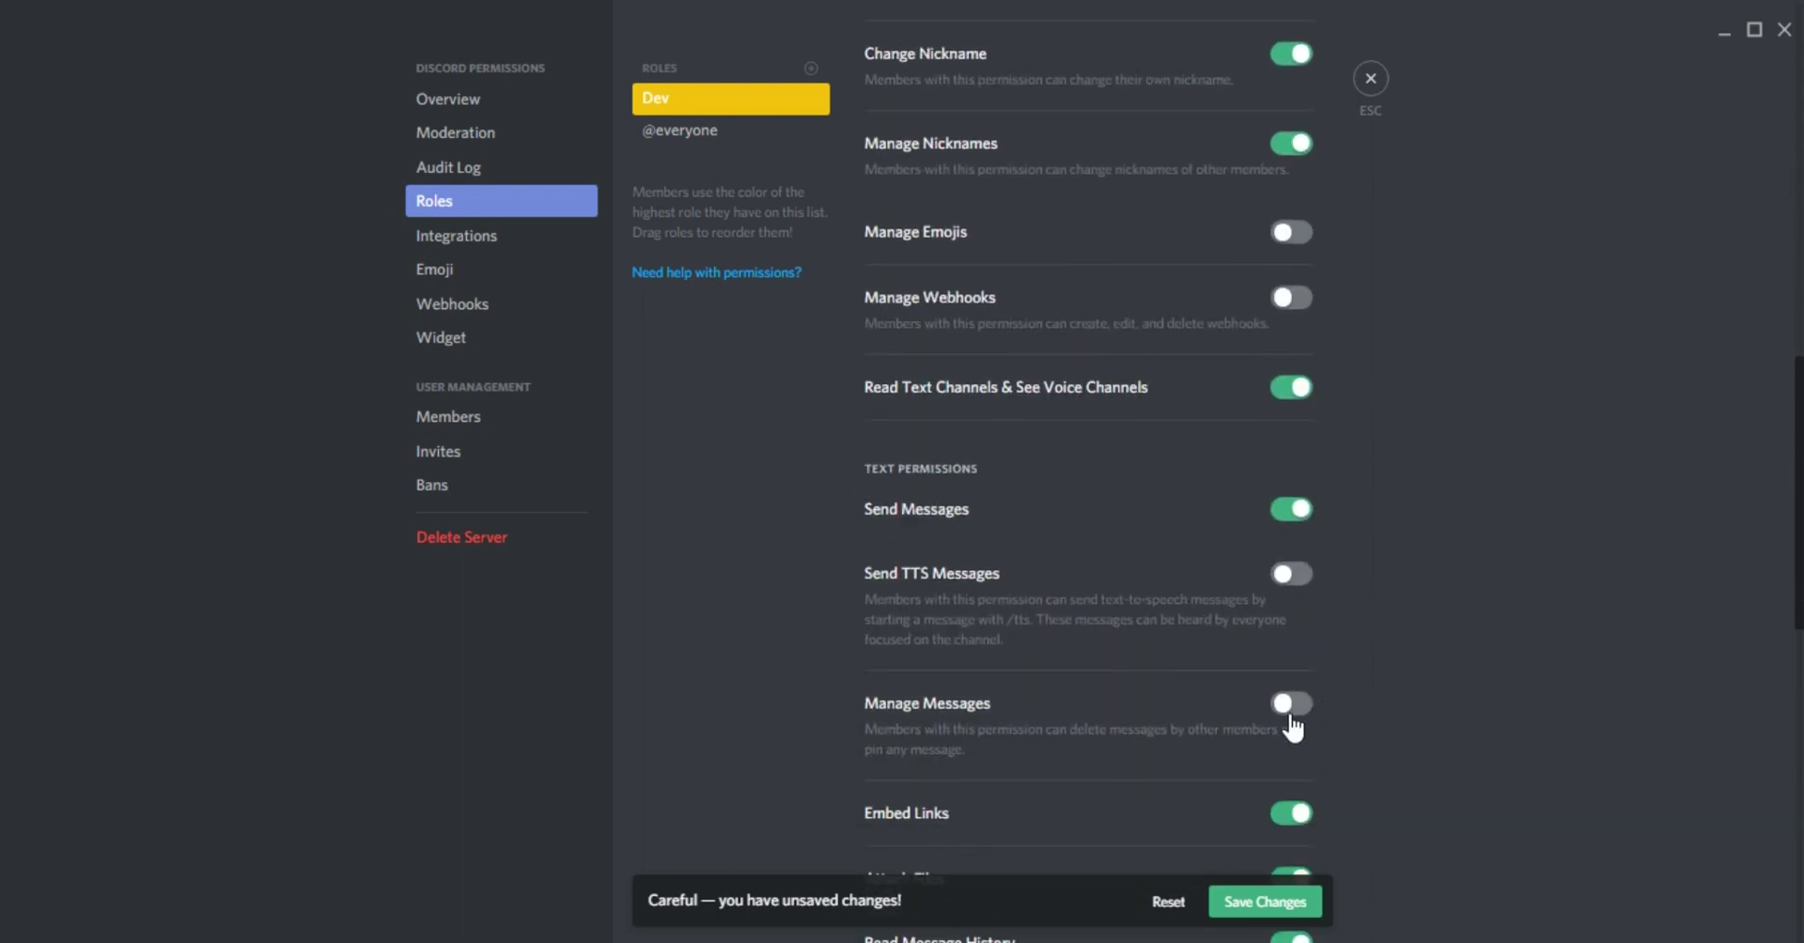
click(1287, 700)
scroll(1283, 734, down, 5)
scroll(1284, 742, down, 9)
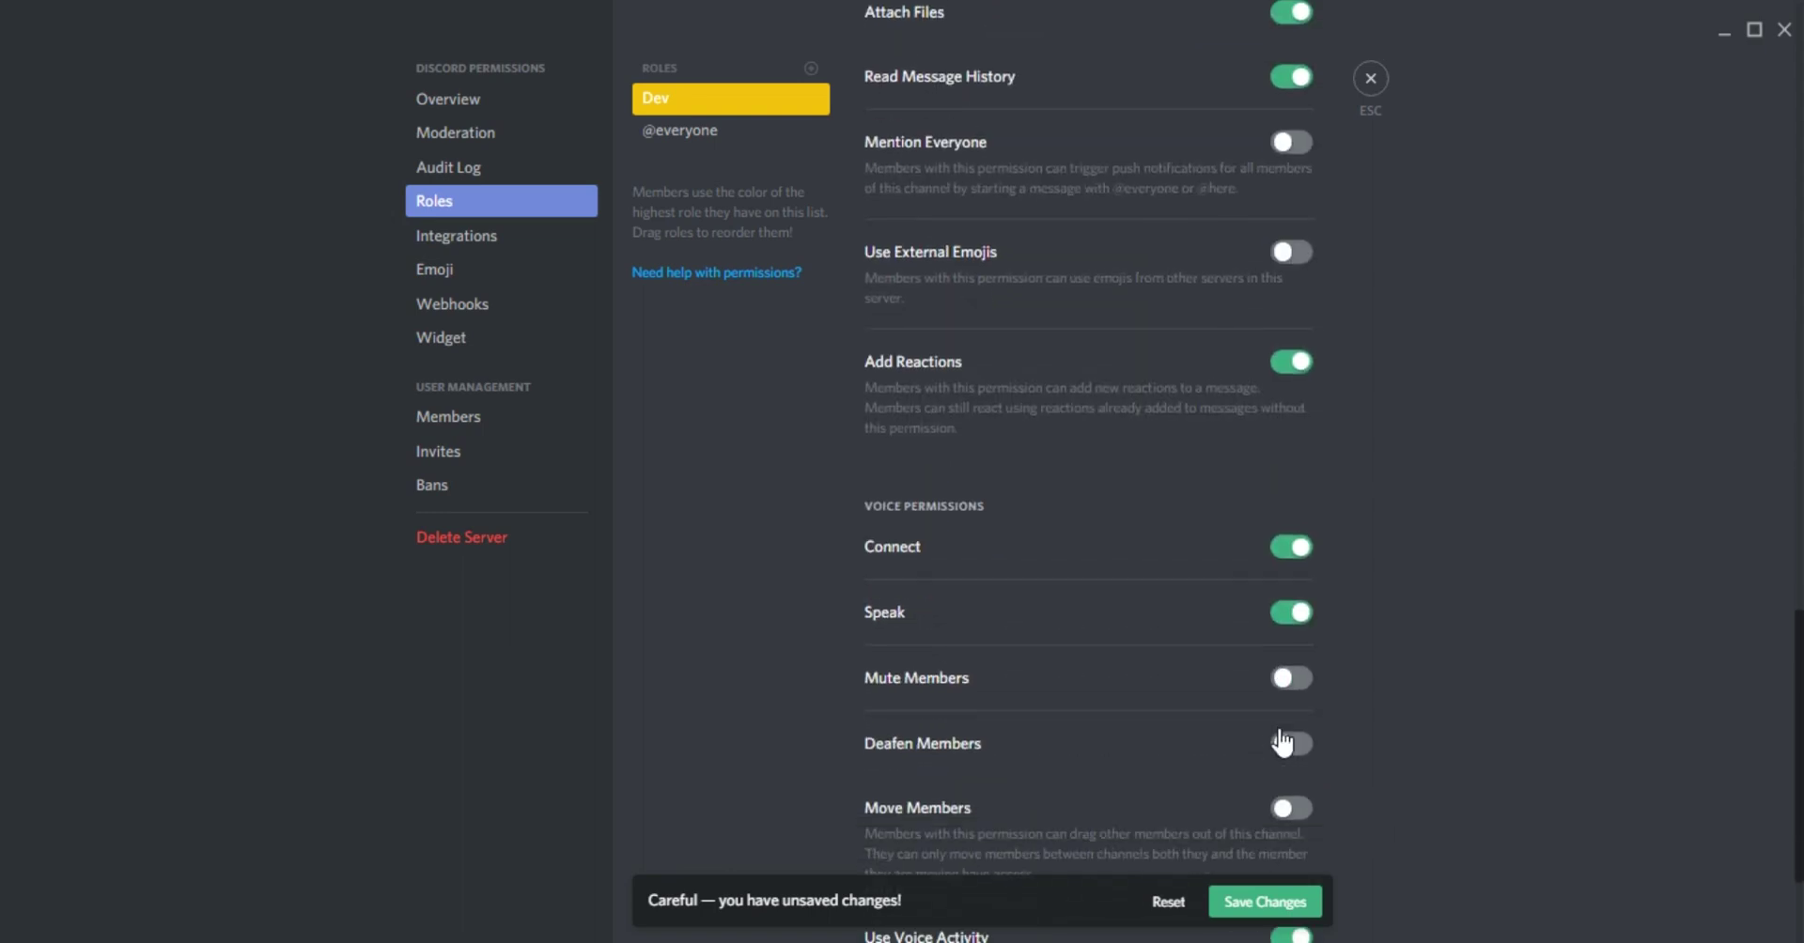
click(1291, 607)
click(1289, 673)
click(1289, 738)
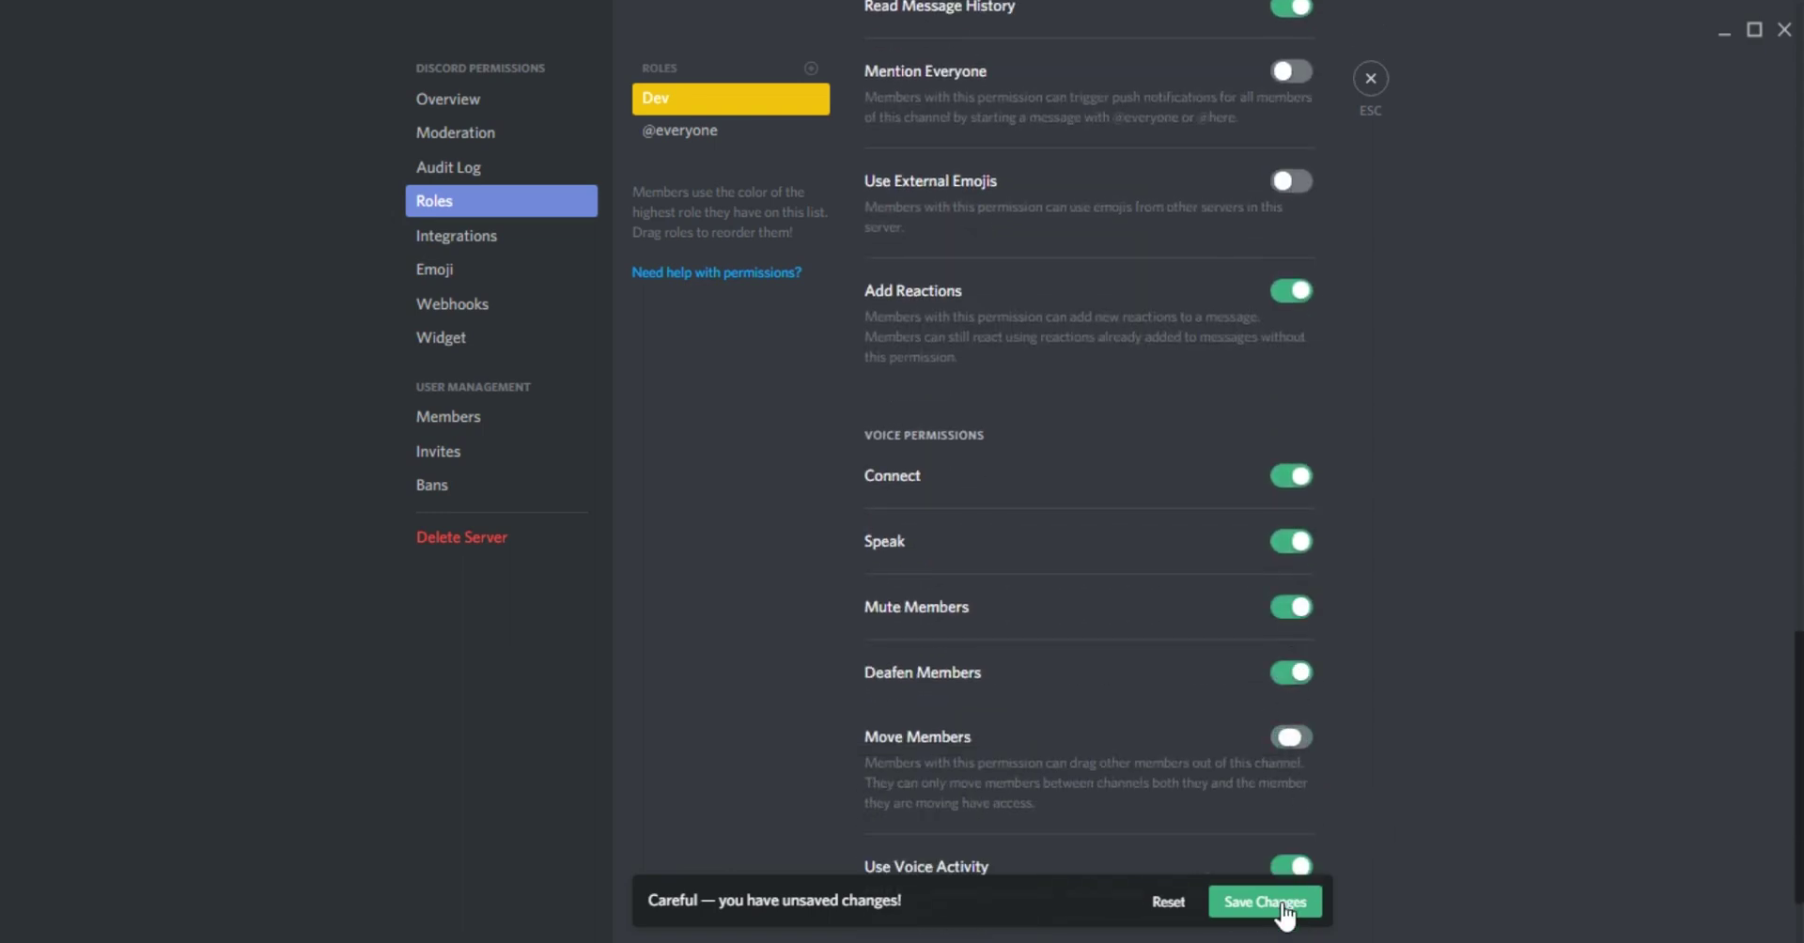
click(1278, 903)
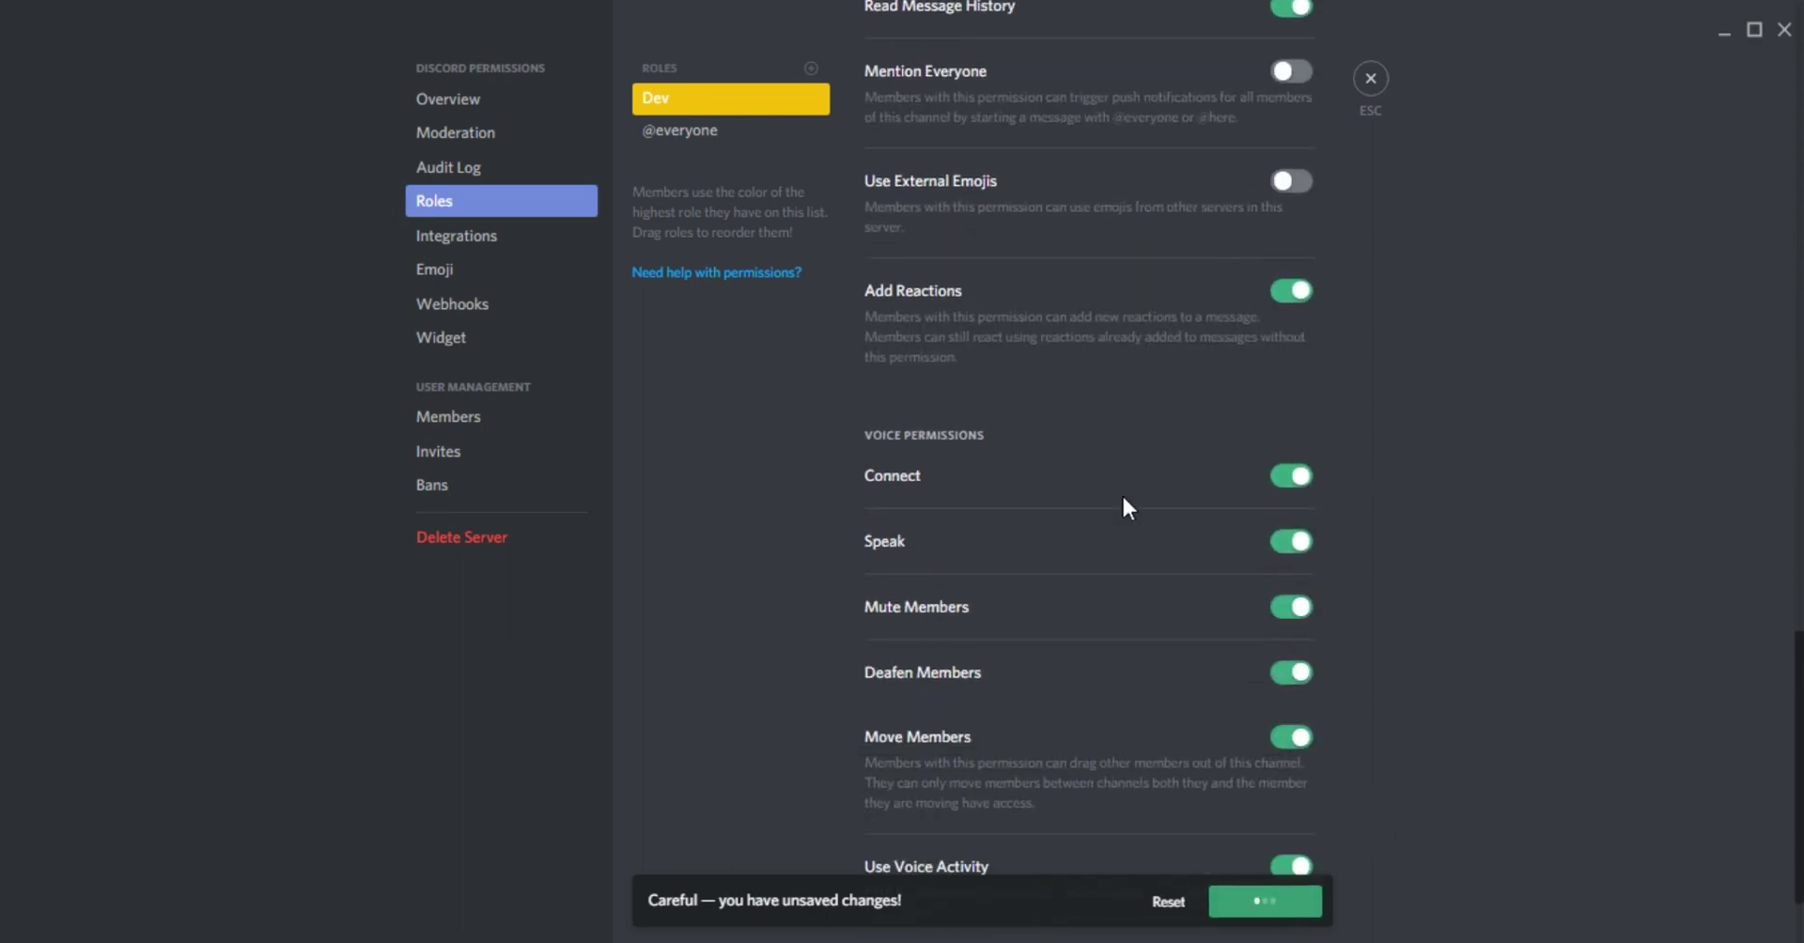
click(1373, 86)
click(1648, 129)
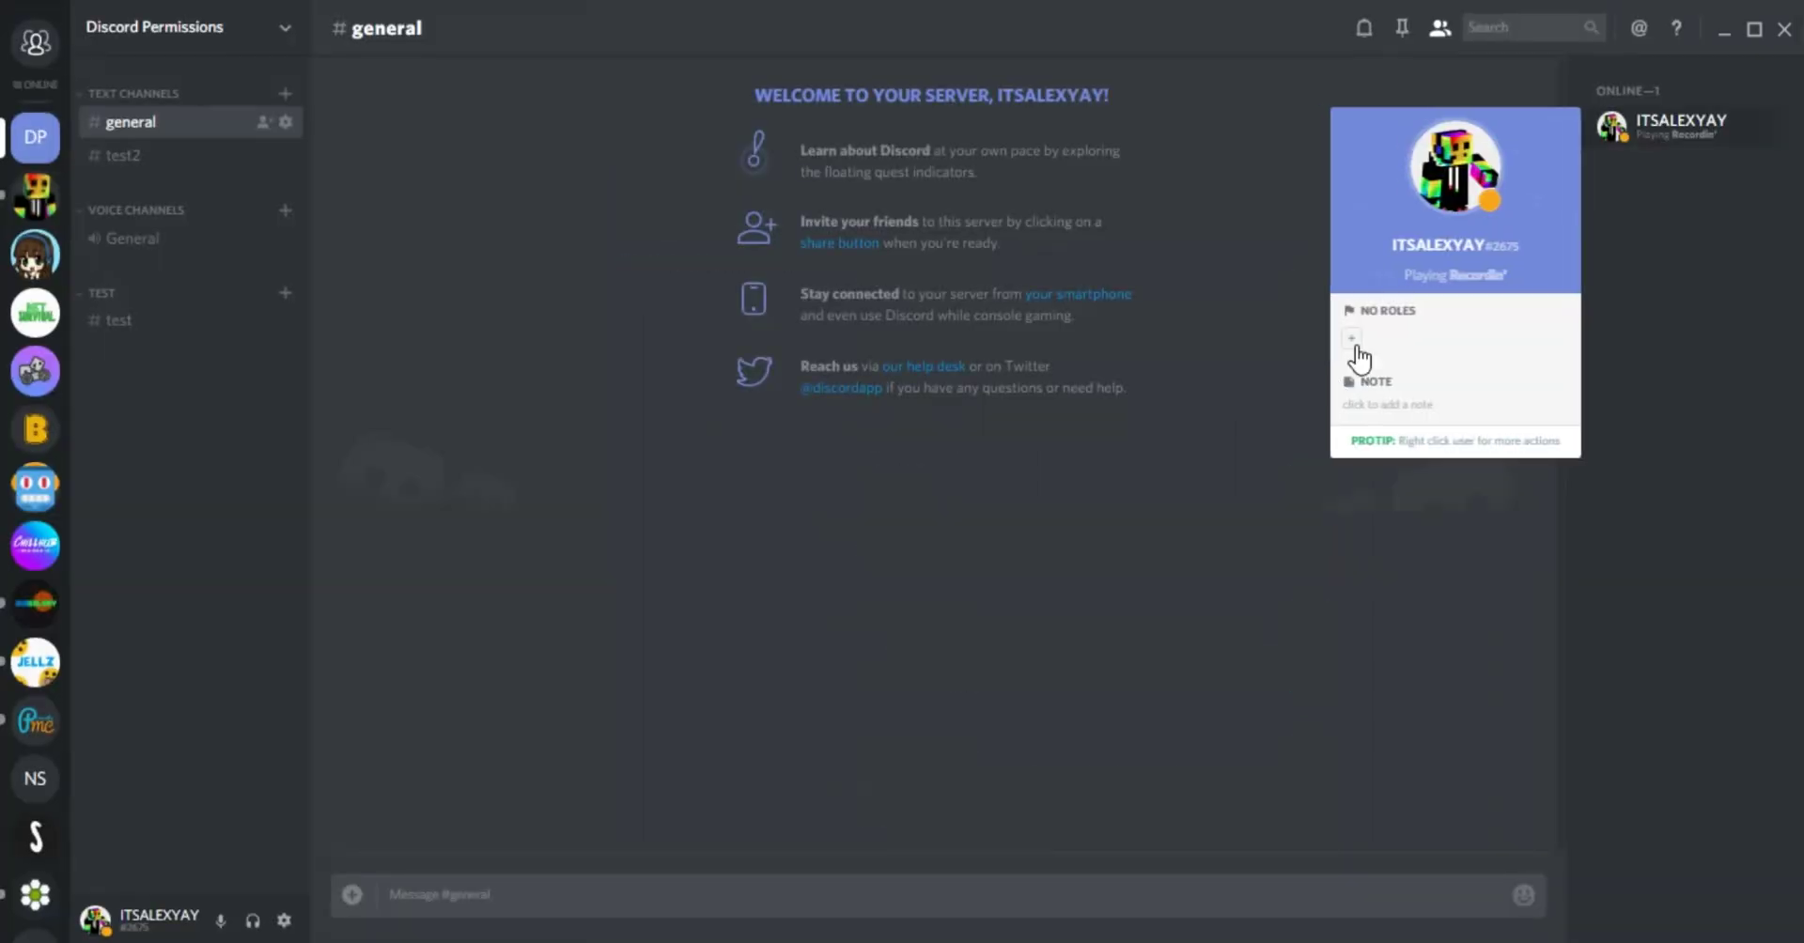
click(1351, 338)
click(806, 548)
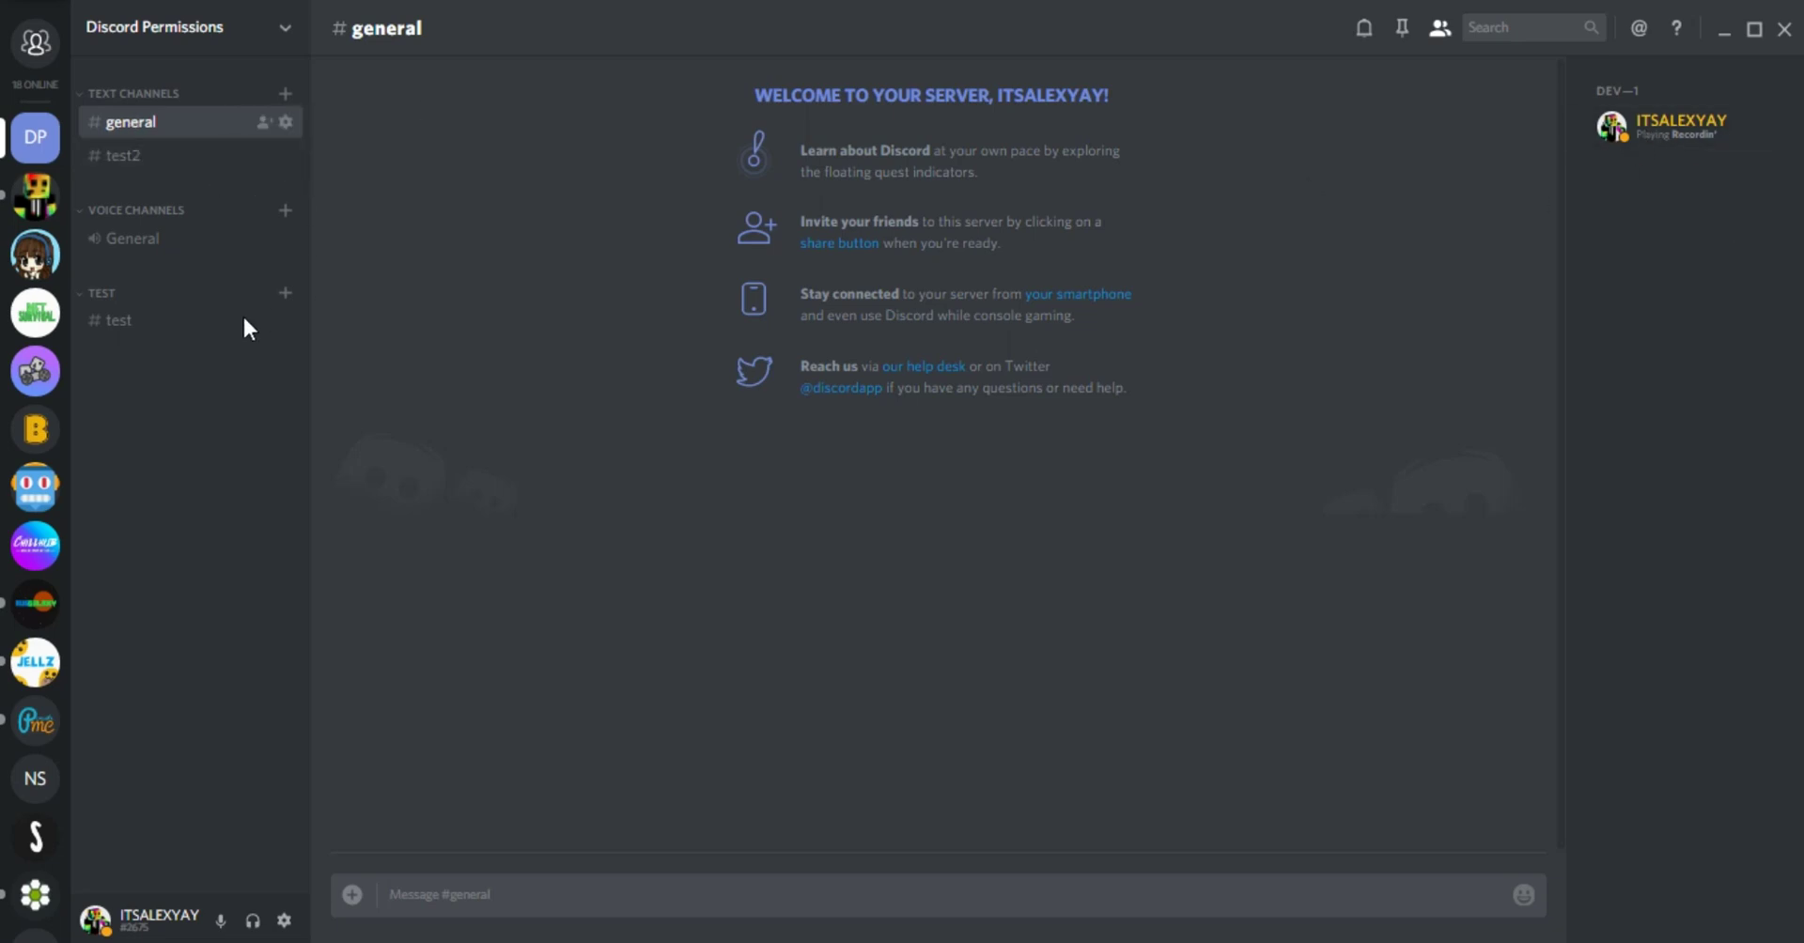
right_click(133, 296)
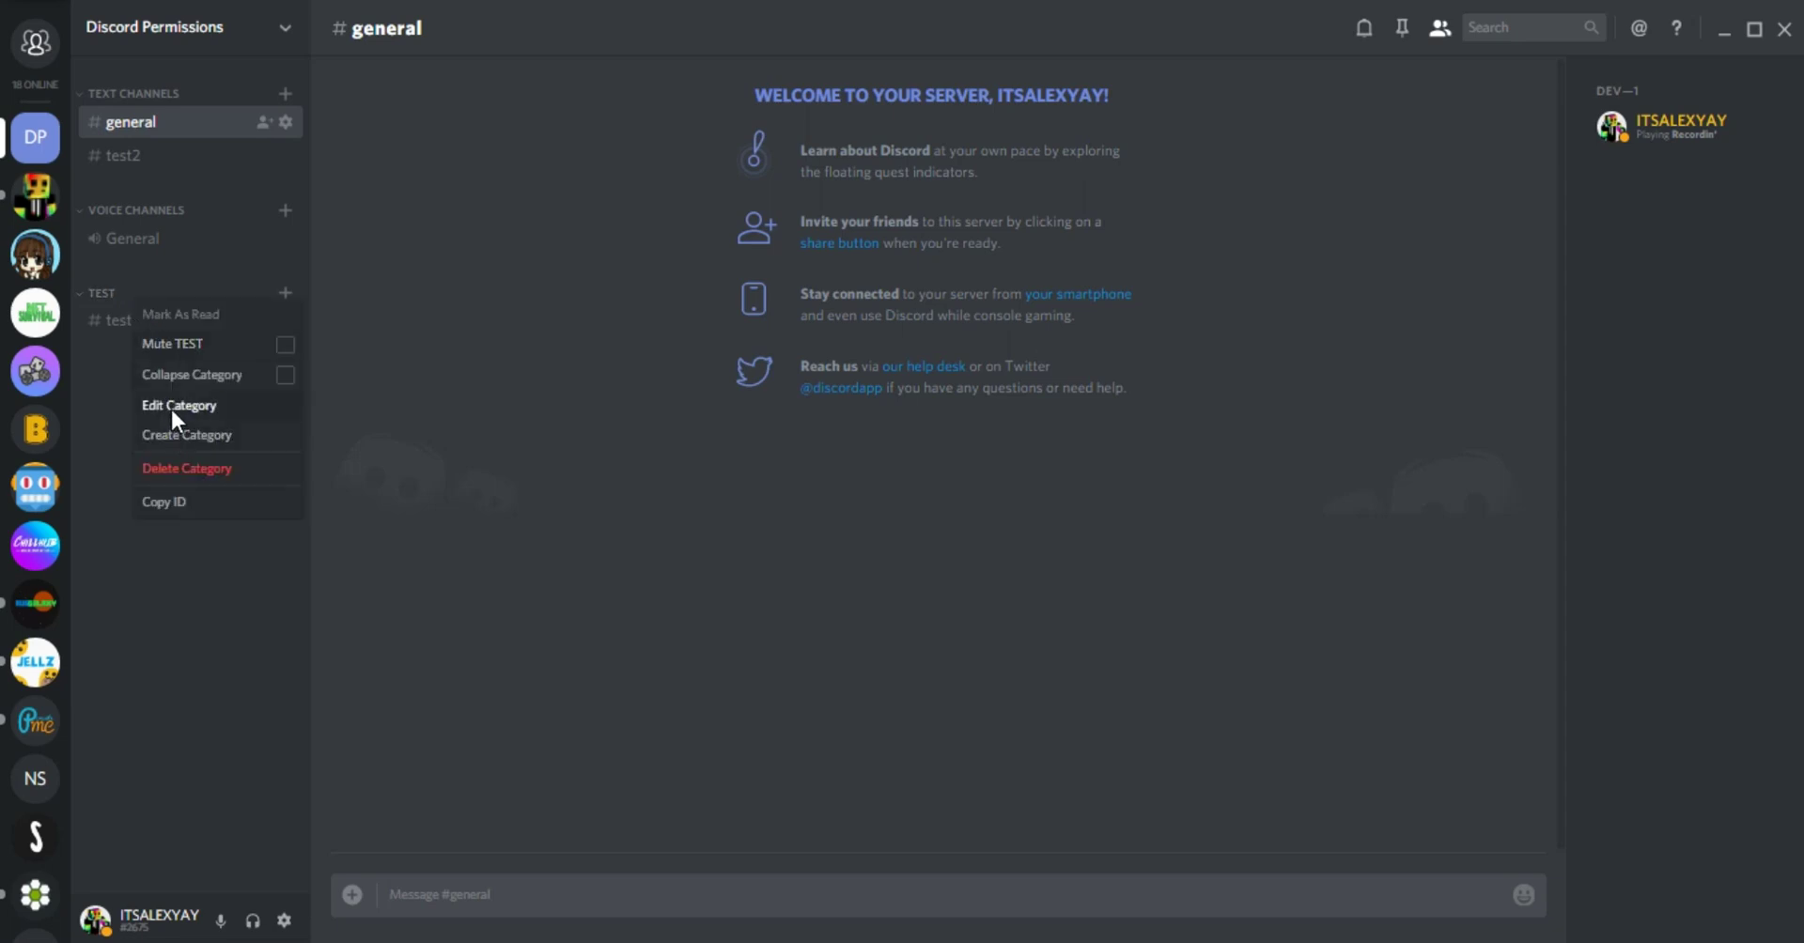
click(172, 406)
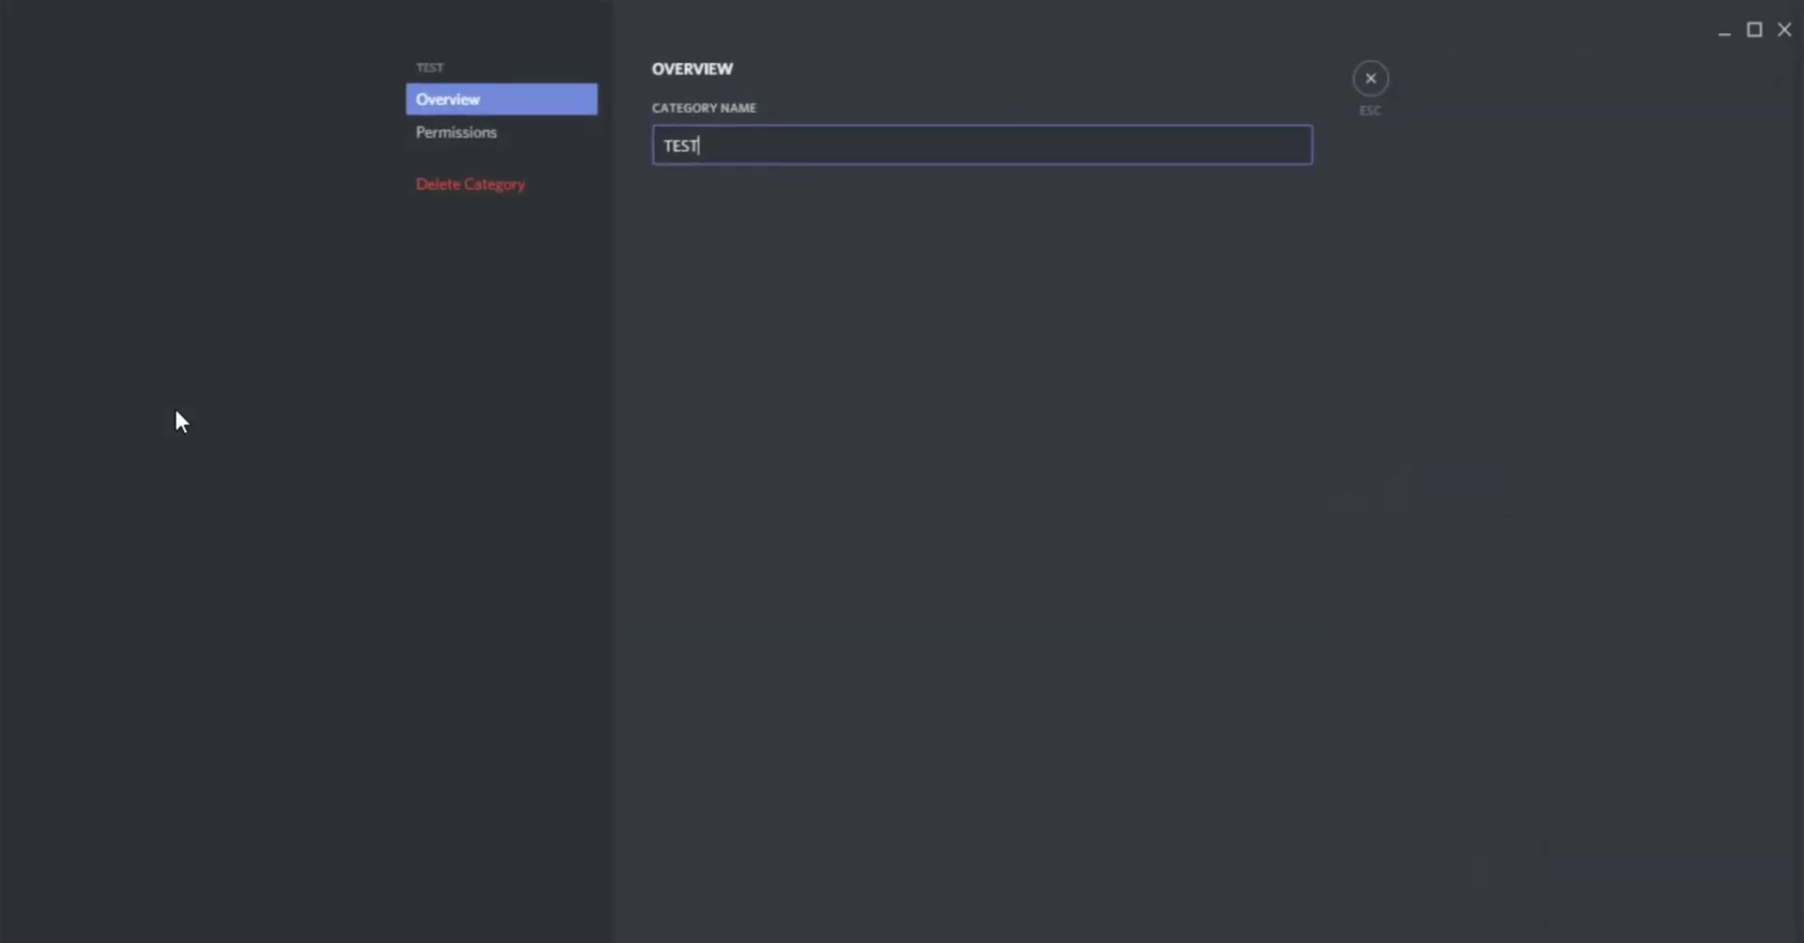
click(457, 148)
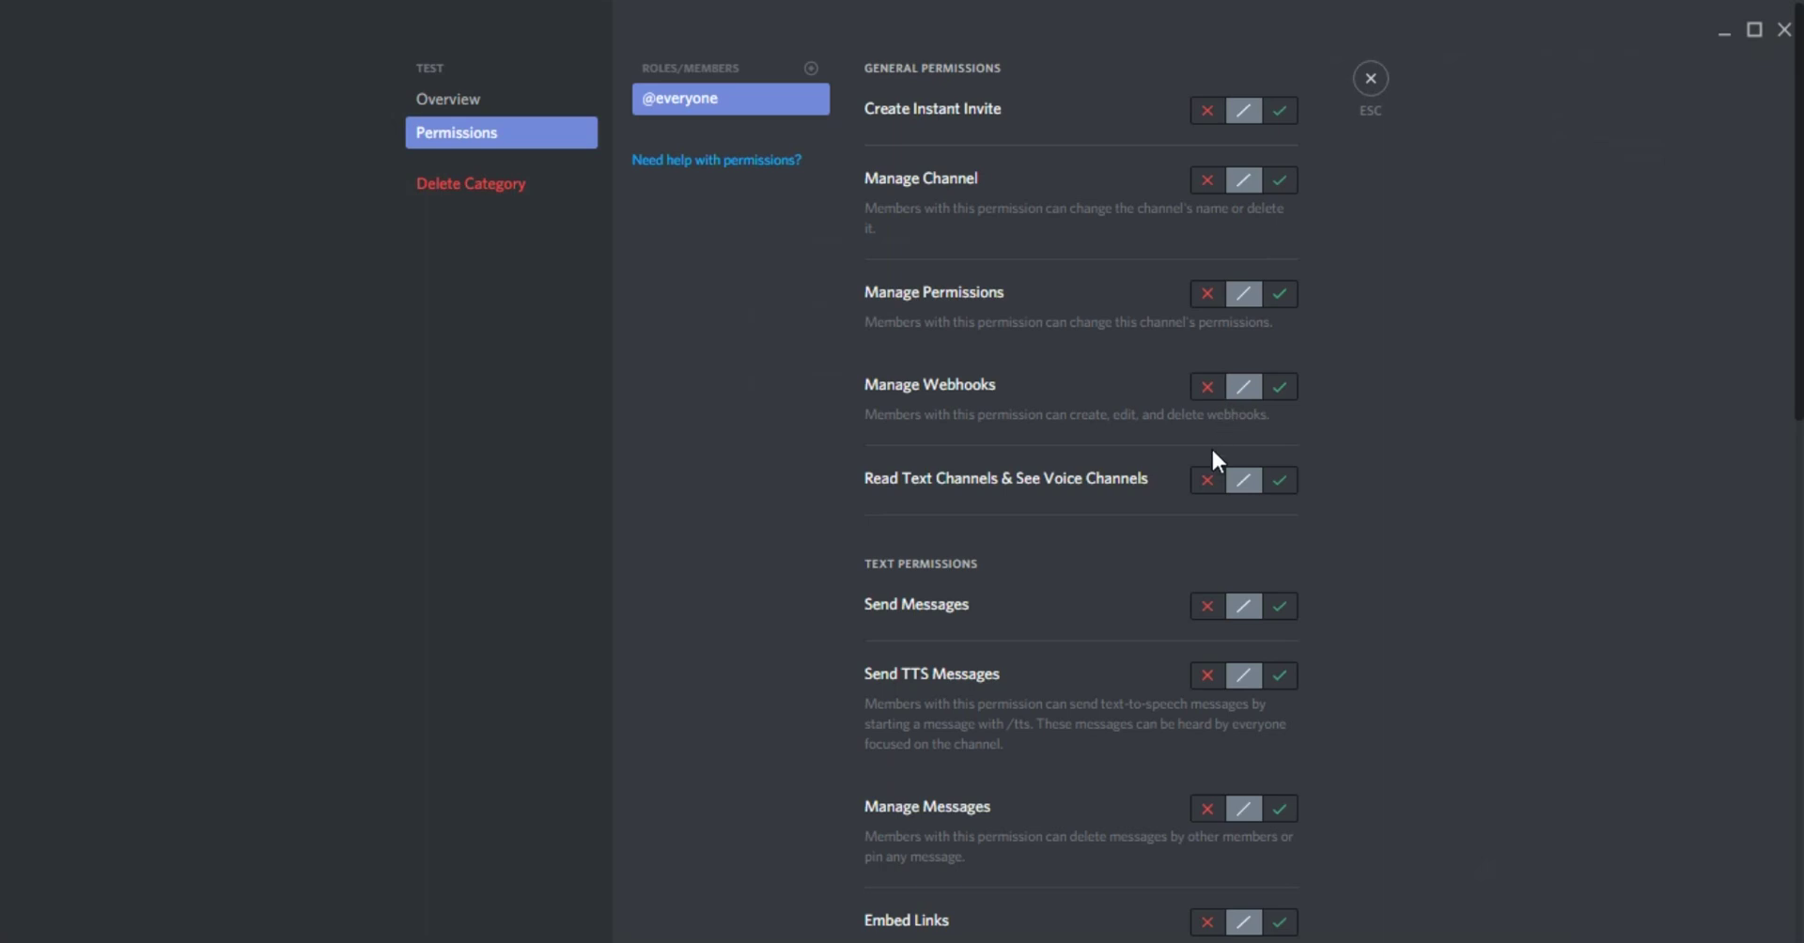
click(1207, 481)
click(1208, 607)
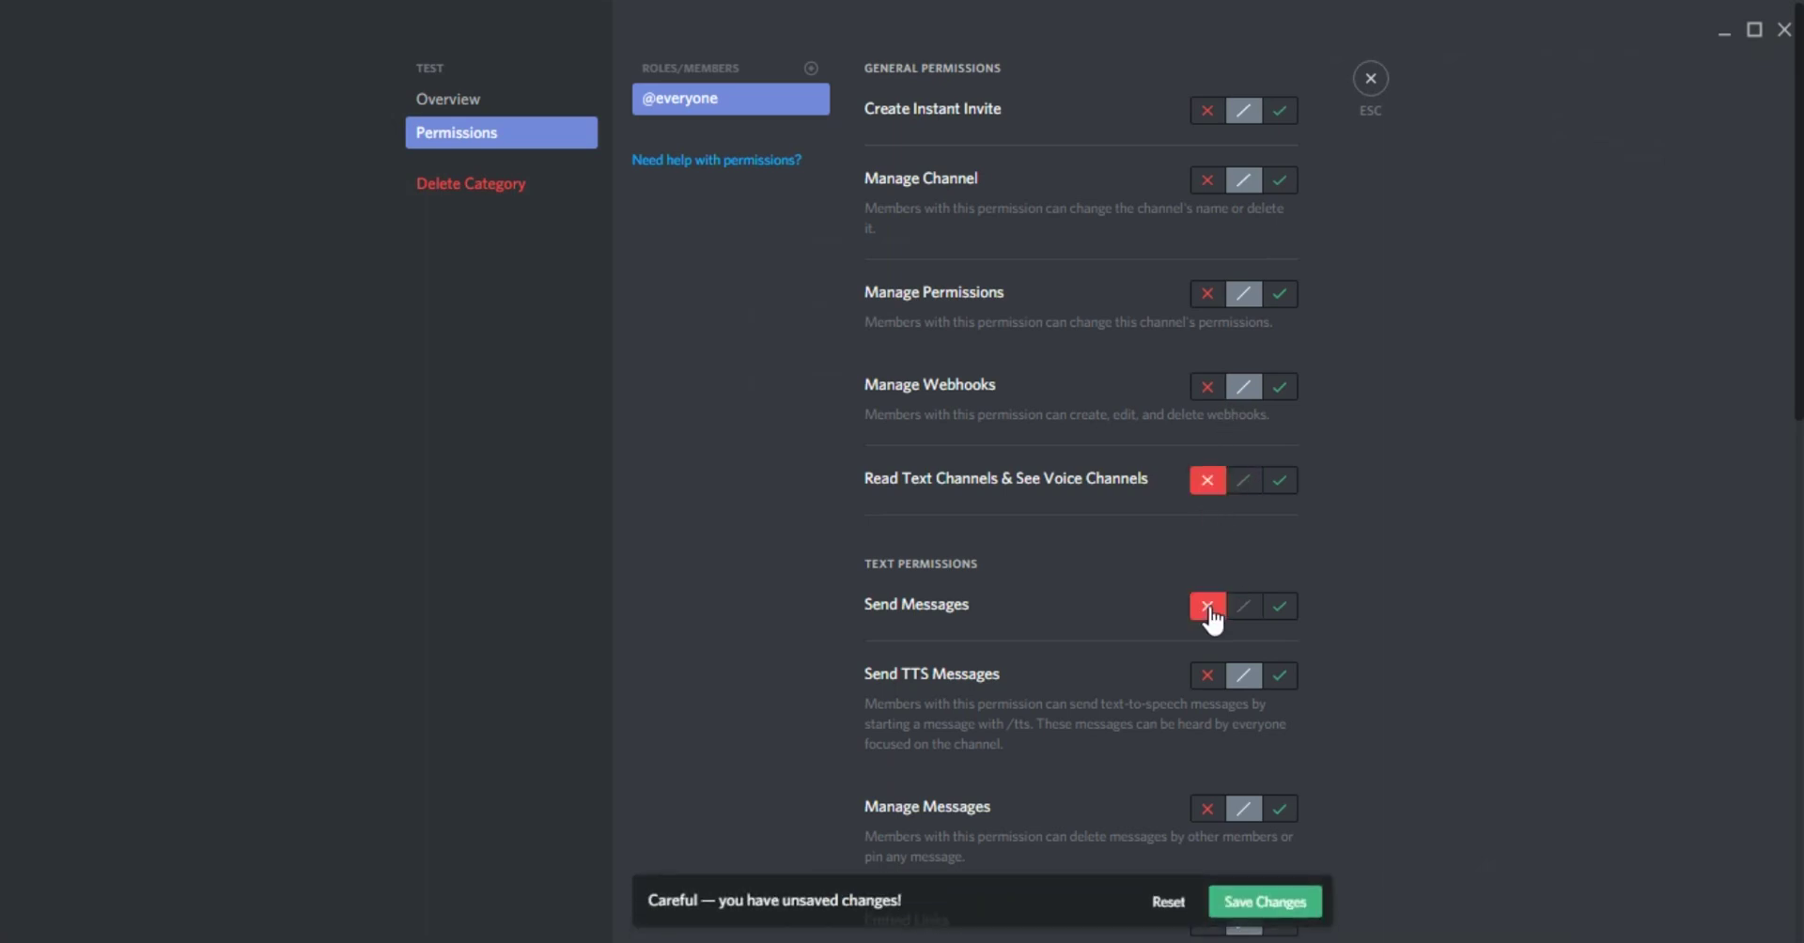
scroll(1205, 620, down, 4)
scroll(1193, 611, down, 2)
click(1207, 526)
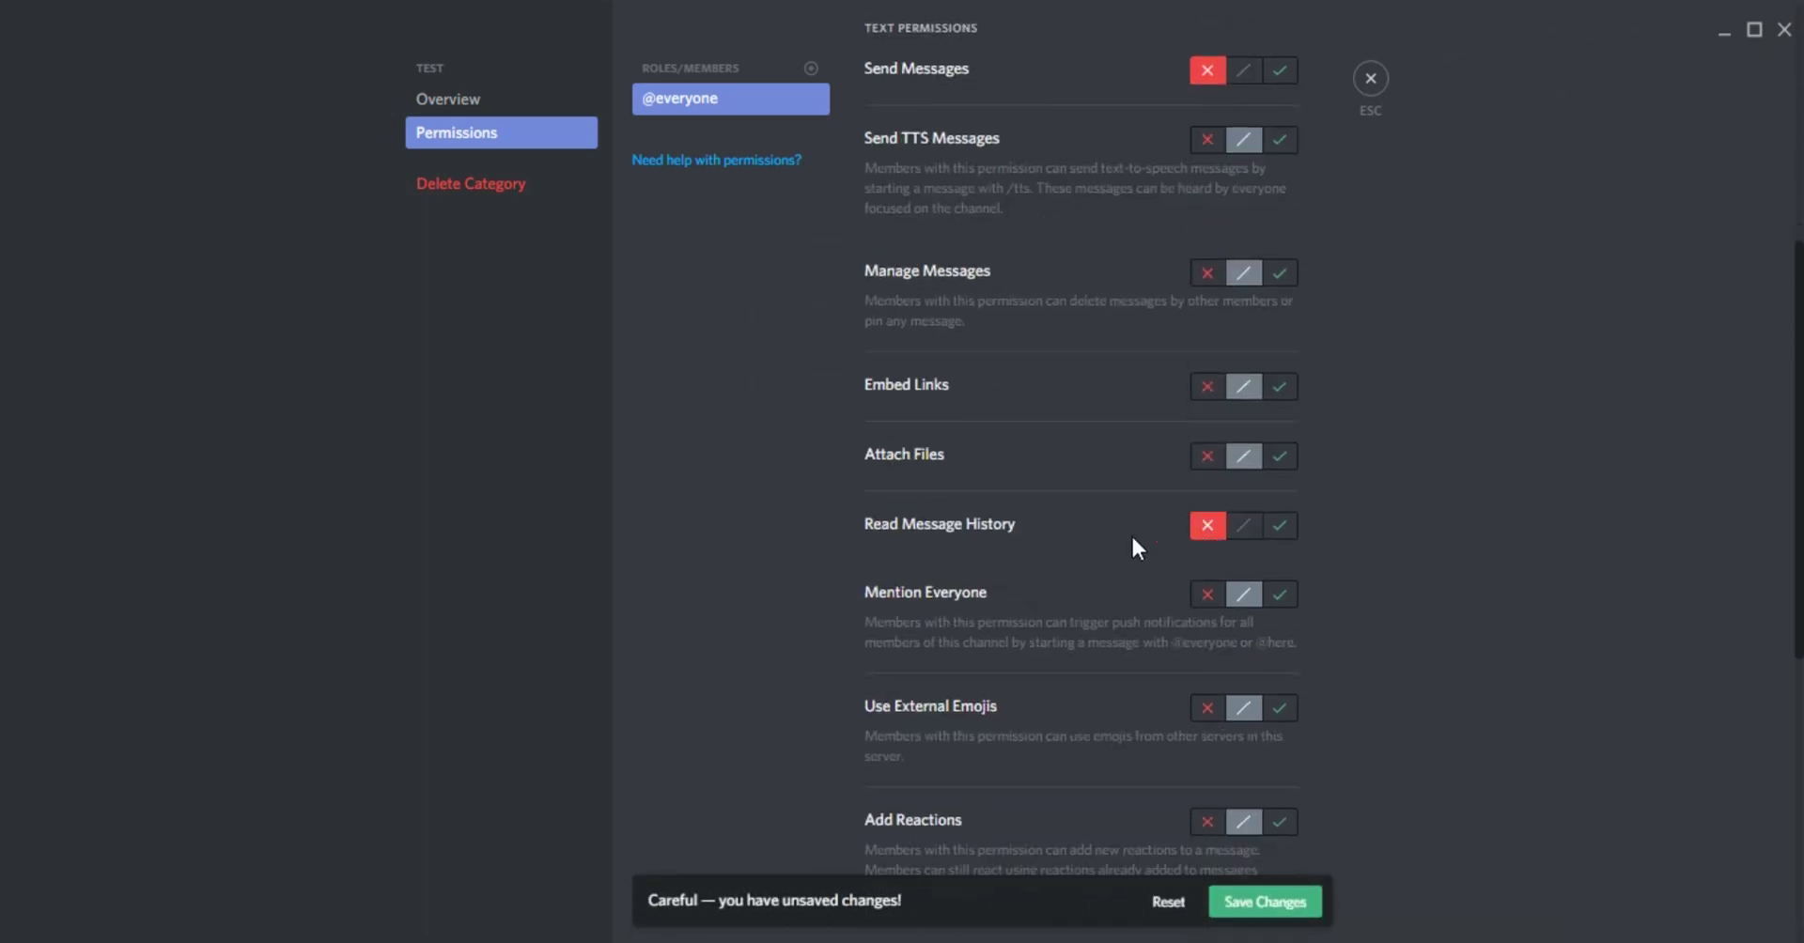
scroll(1080, 470, up, 3)
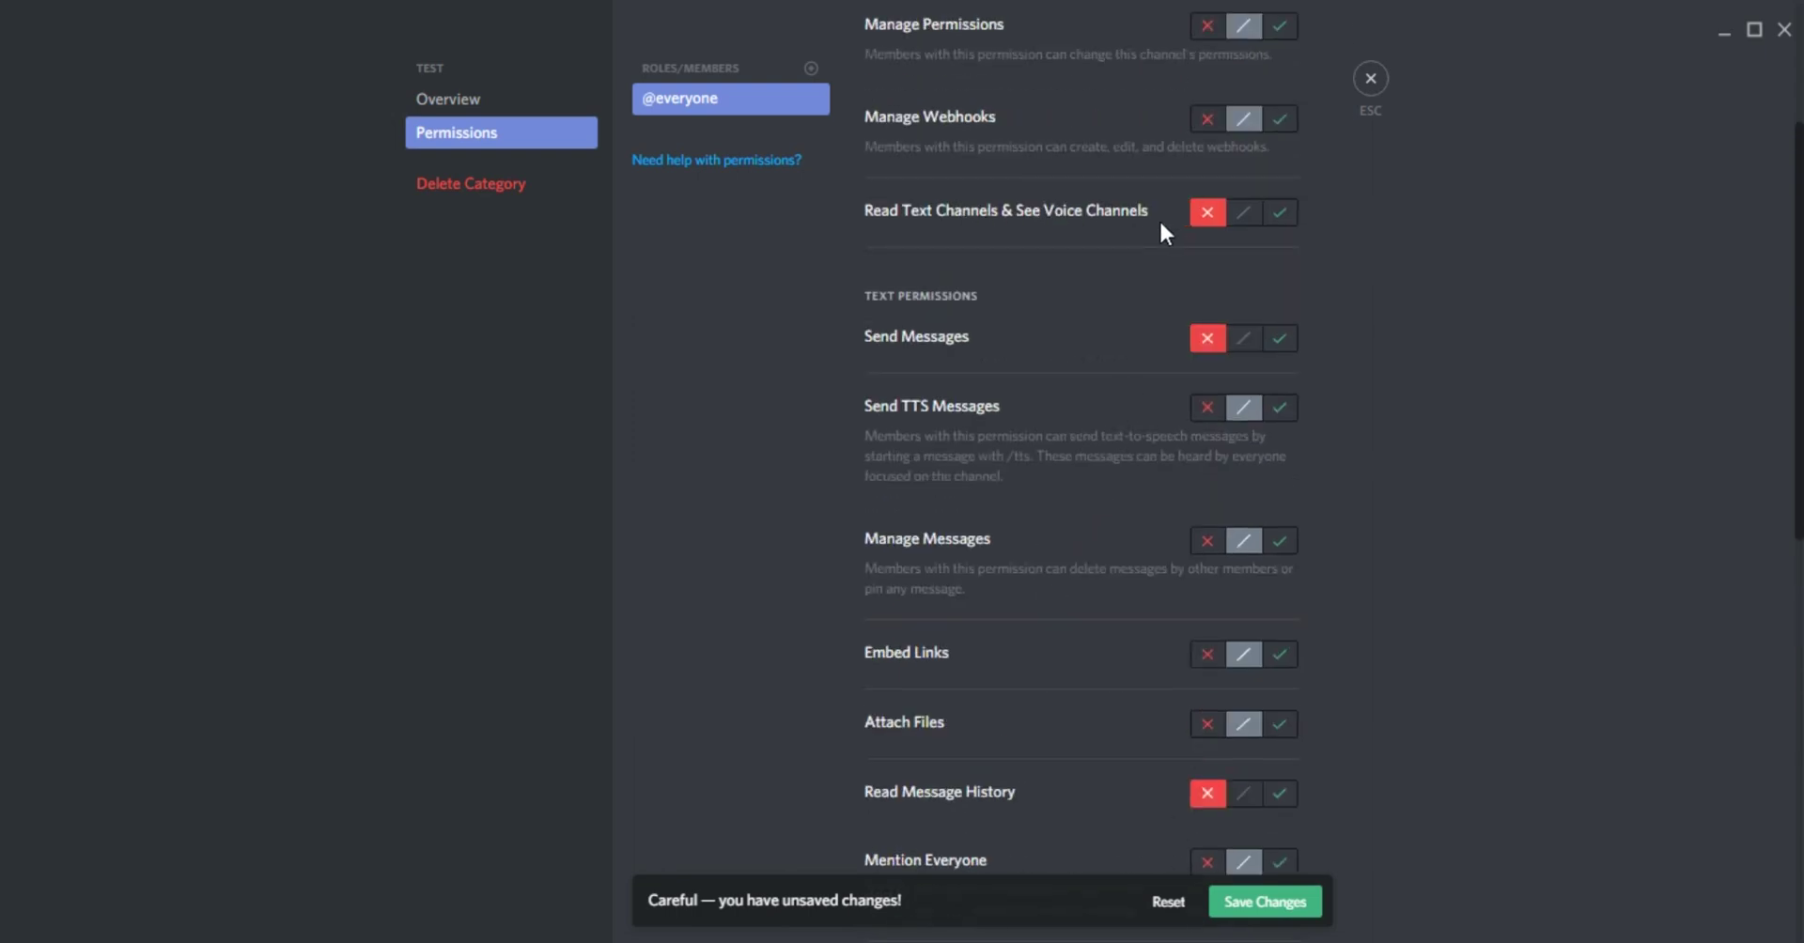
click(1264, 902)
Allow the Dev role to see channels, send messages and read history in TEST, and save
click(810, 69)
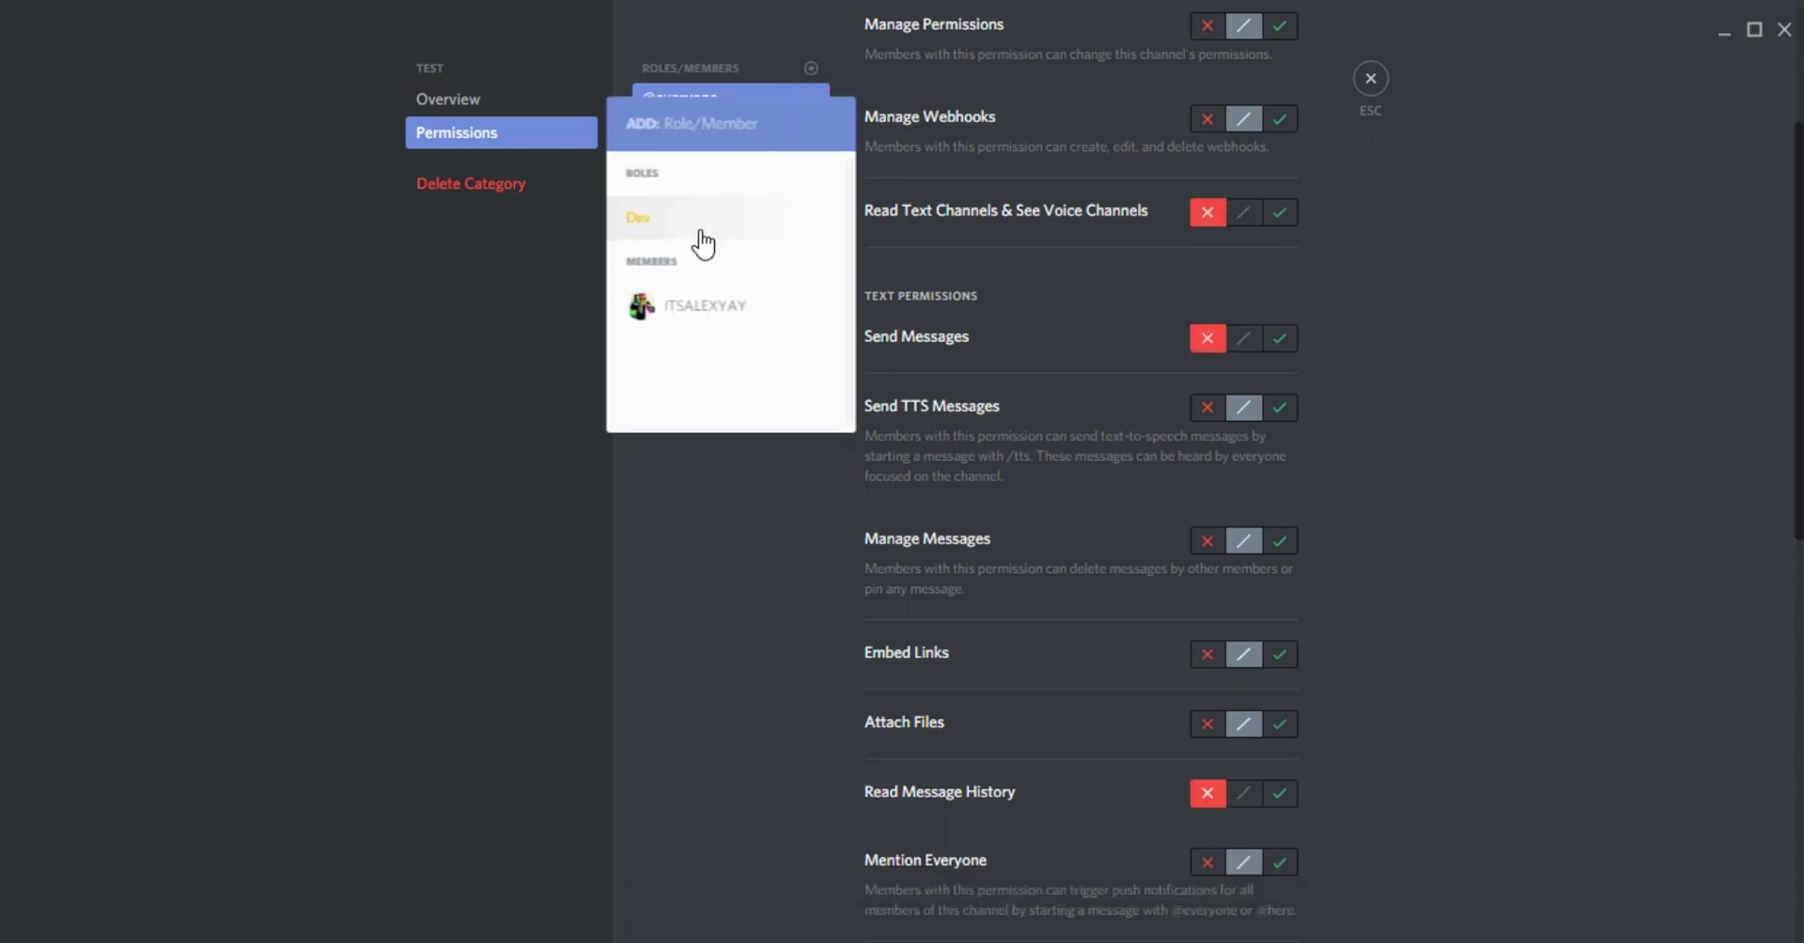
key(Escape)
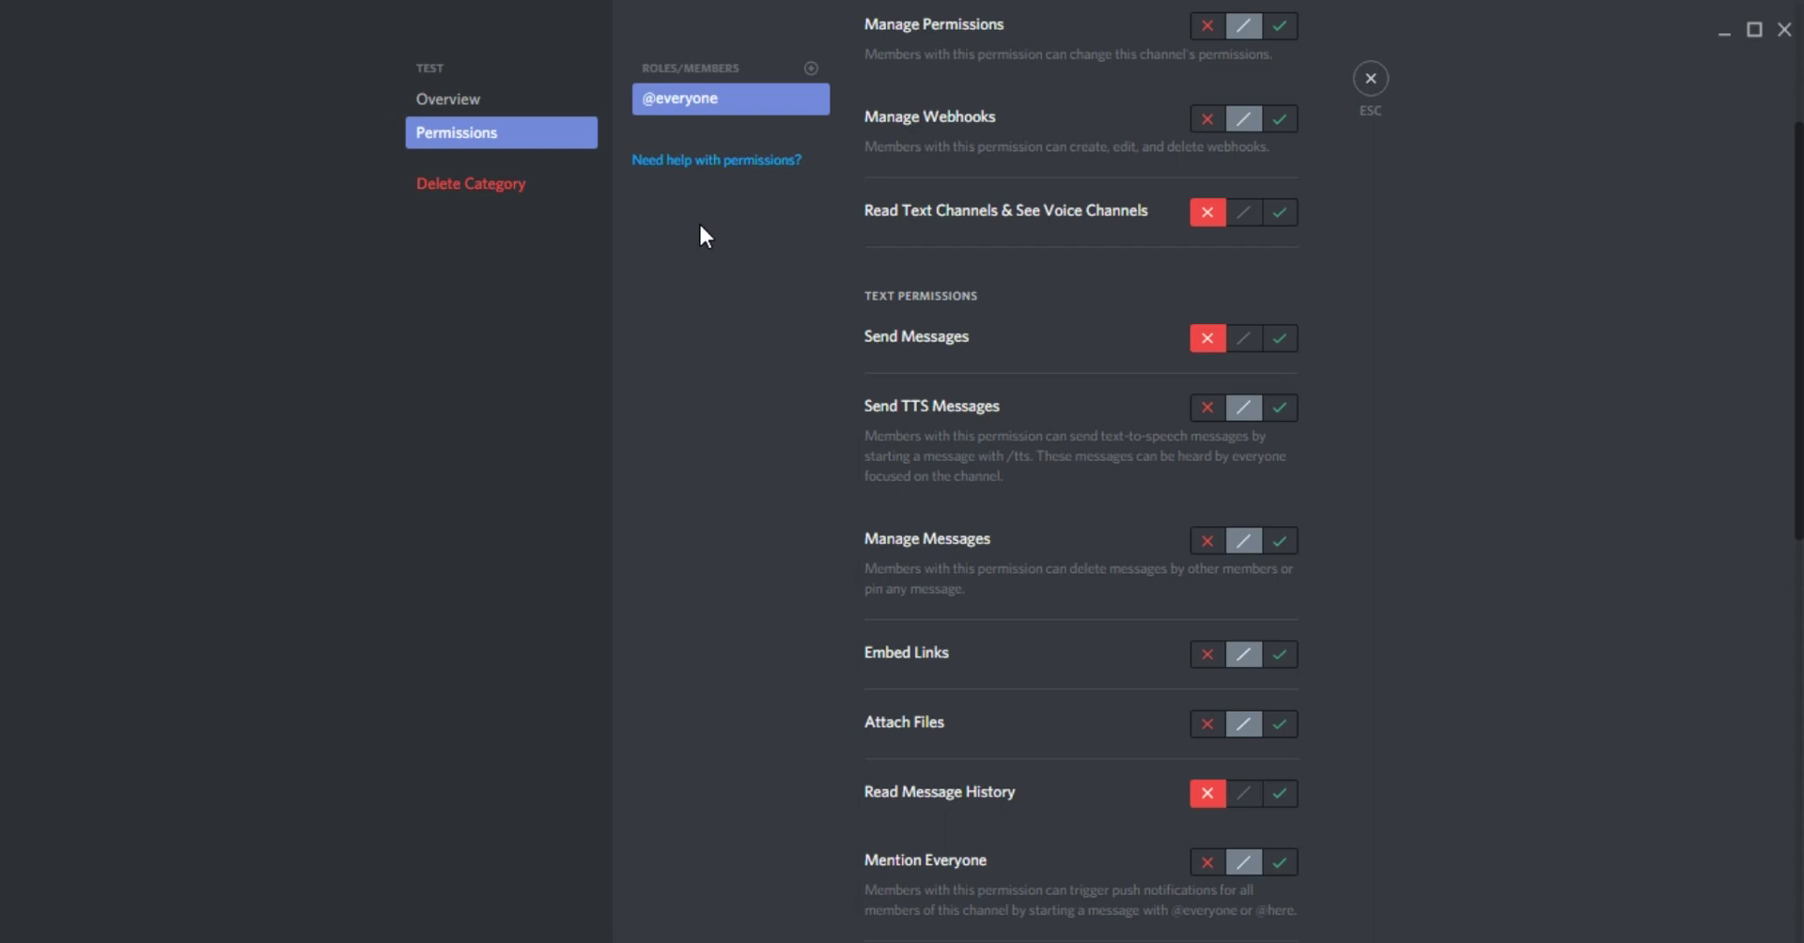
click(1280, 793)
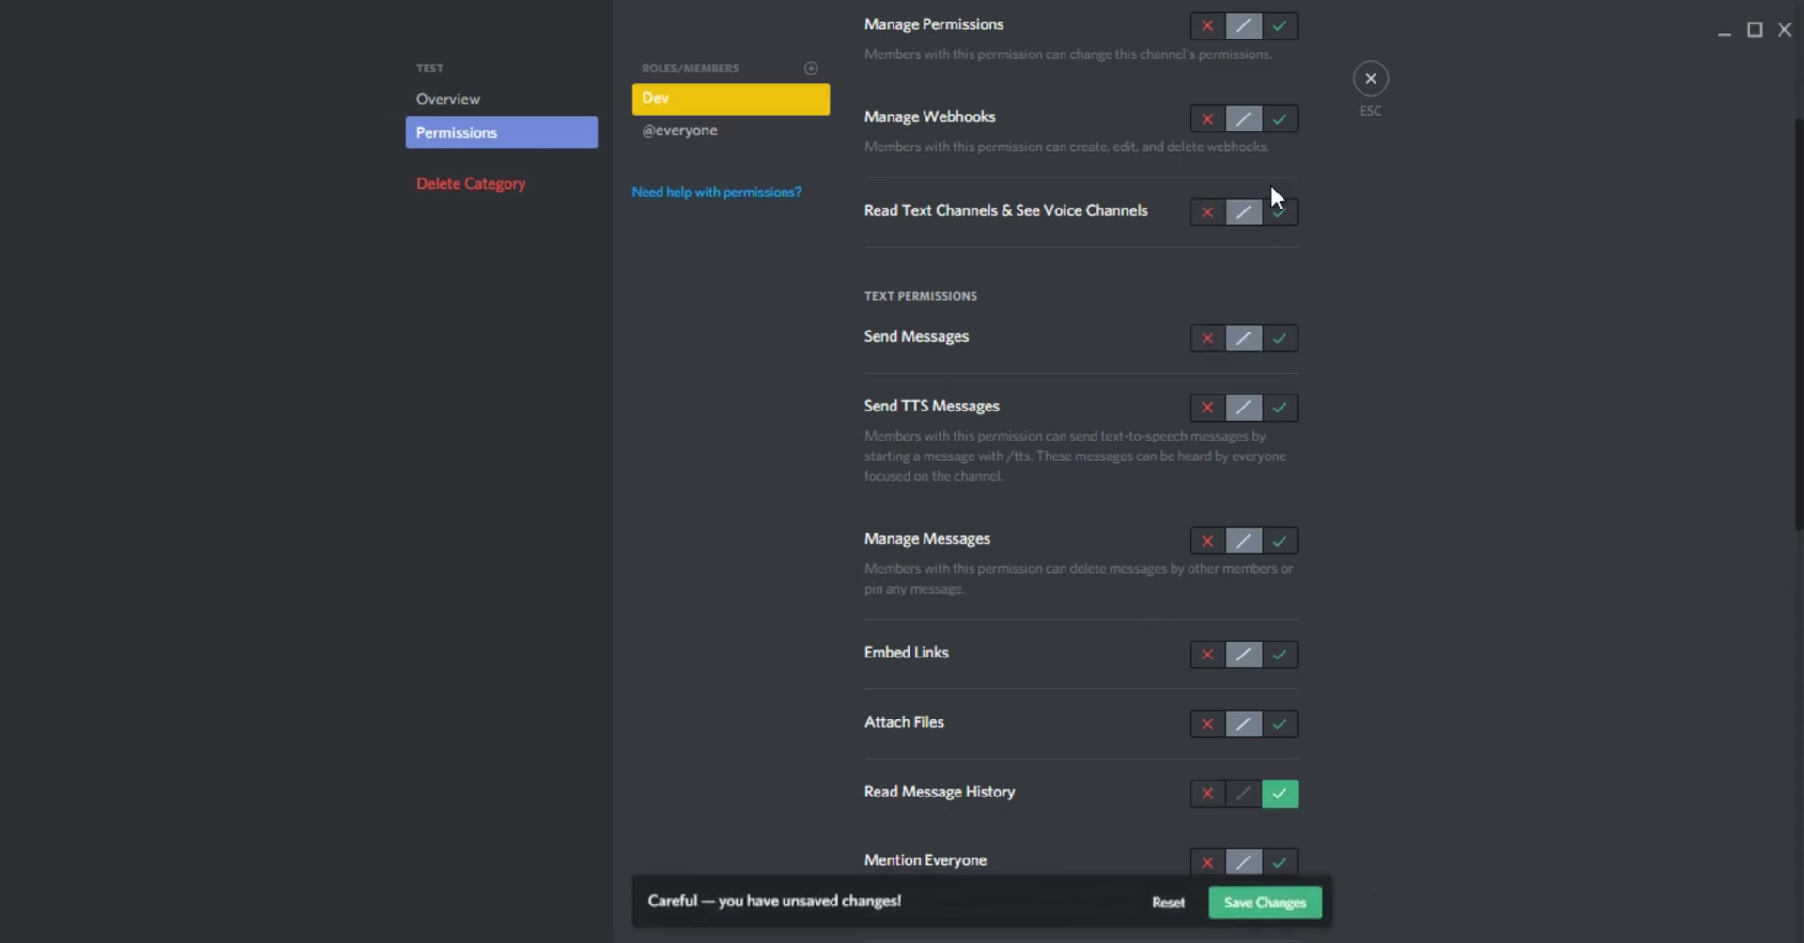
click(1279, 338)
click(1280, 212)
click(1272, 902)
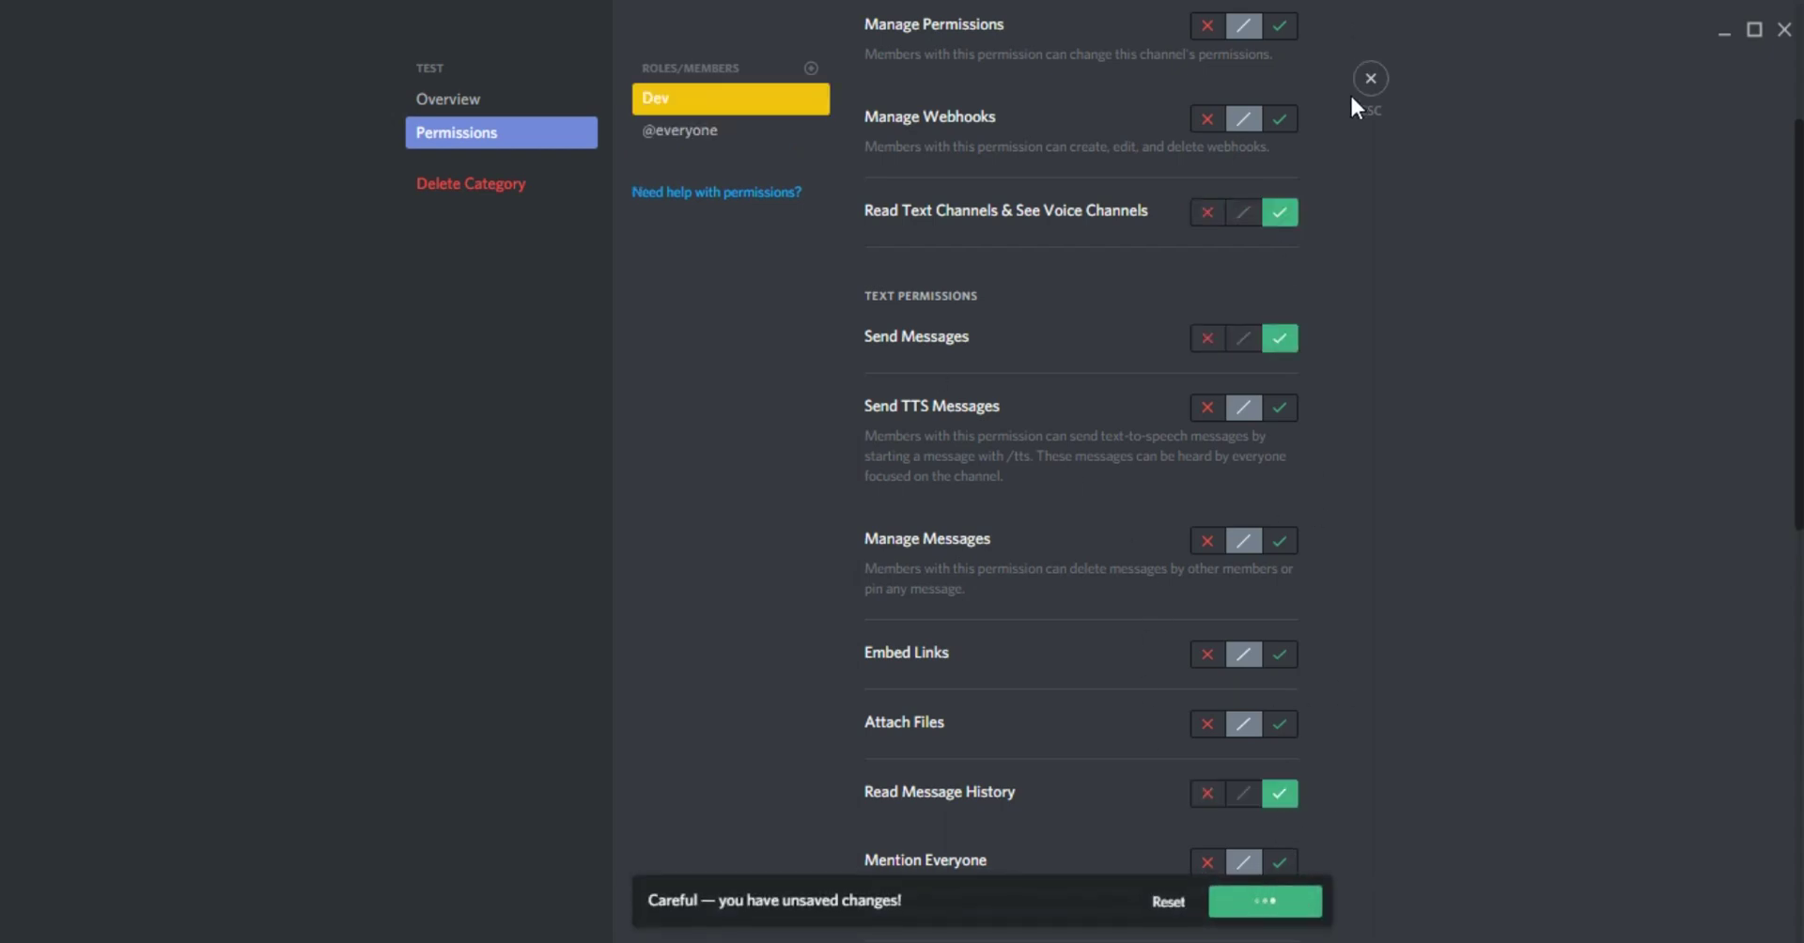
key(Escape)
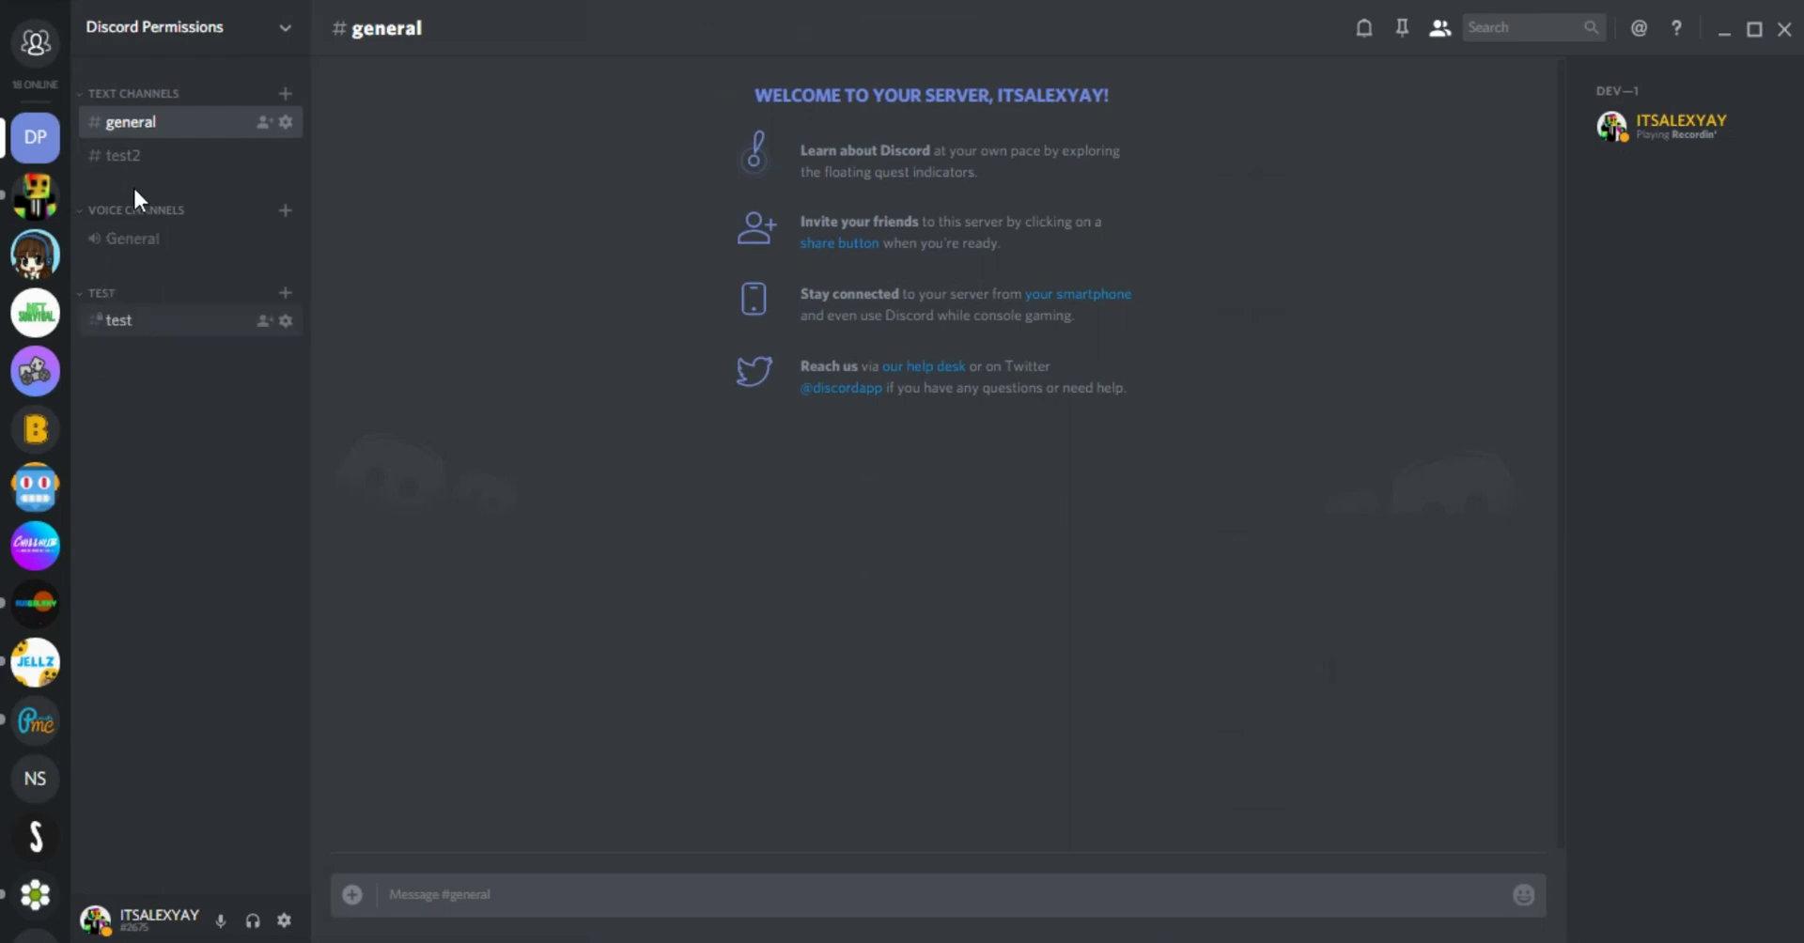
click(272, 164)
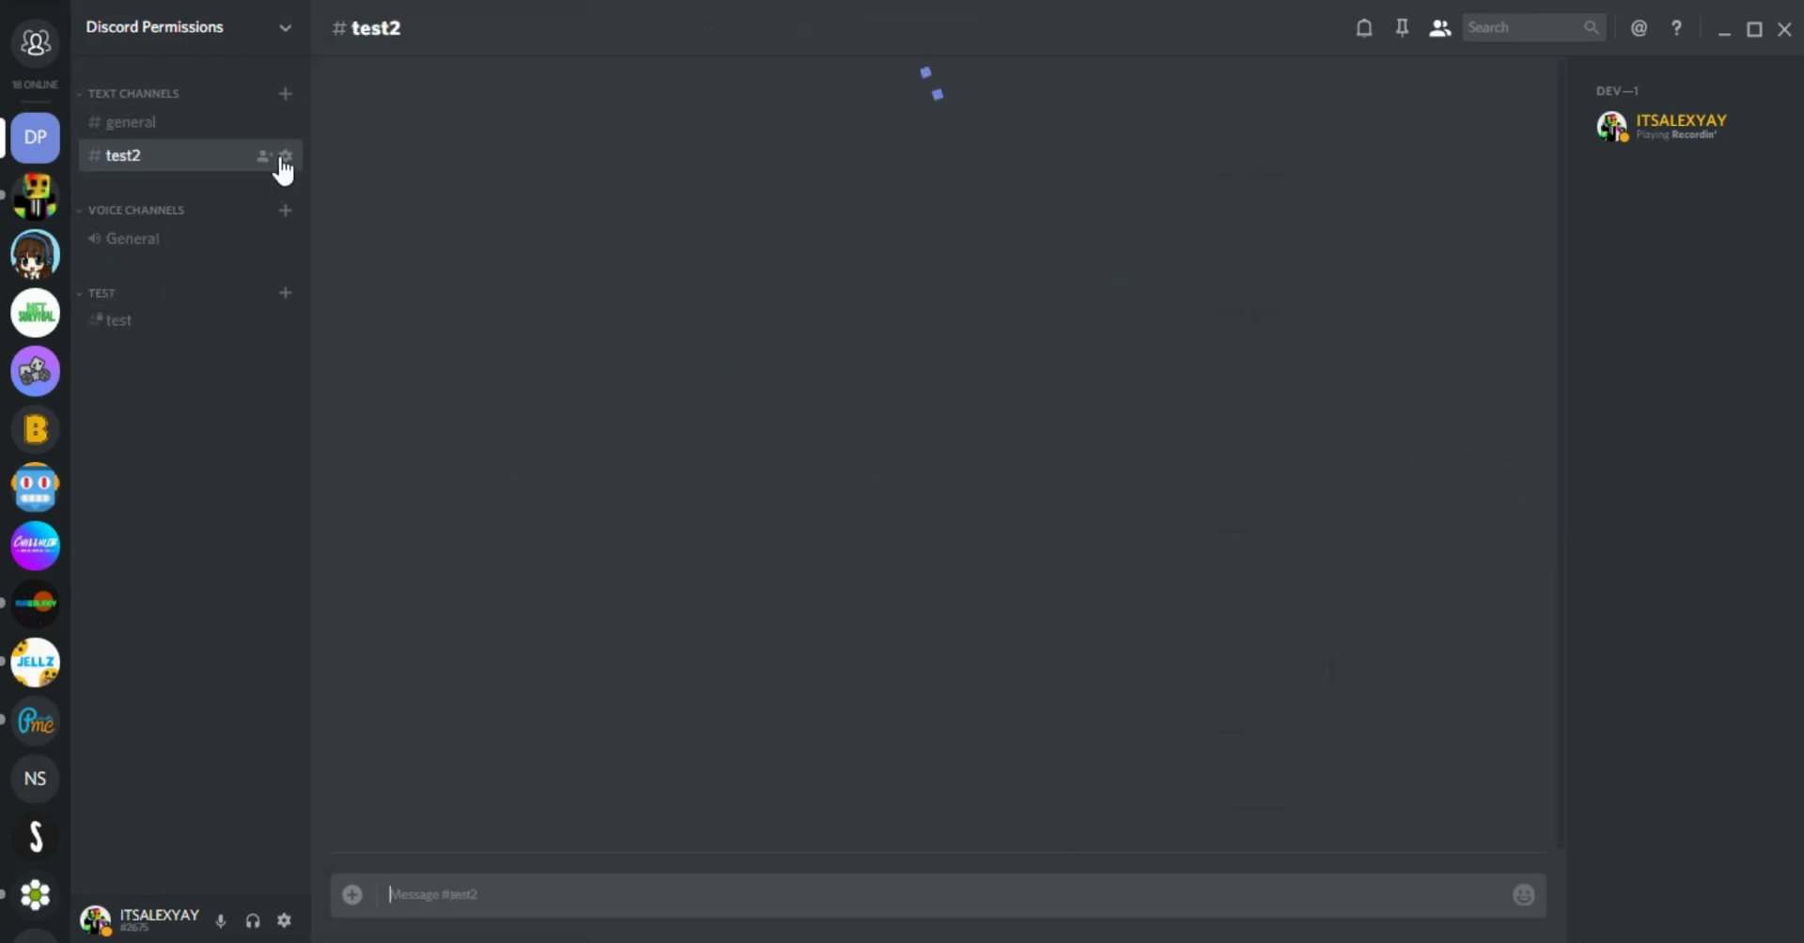
click(286, 156)
click(472, 141)
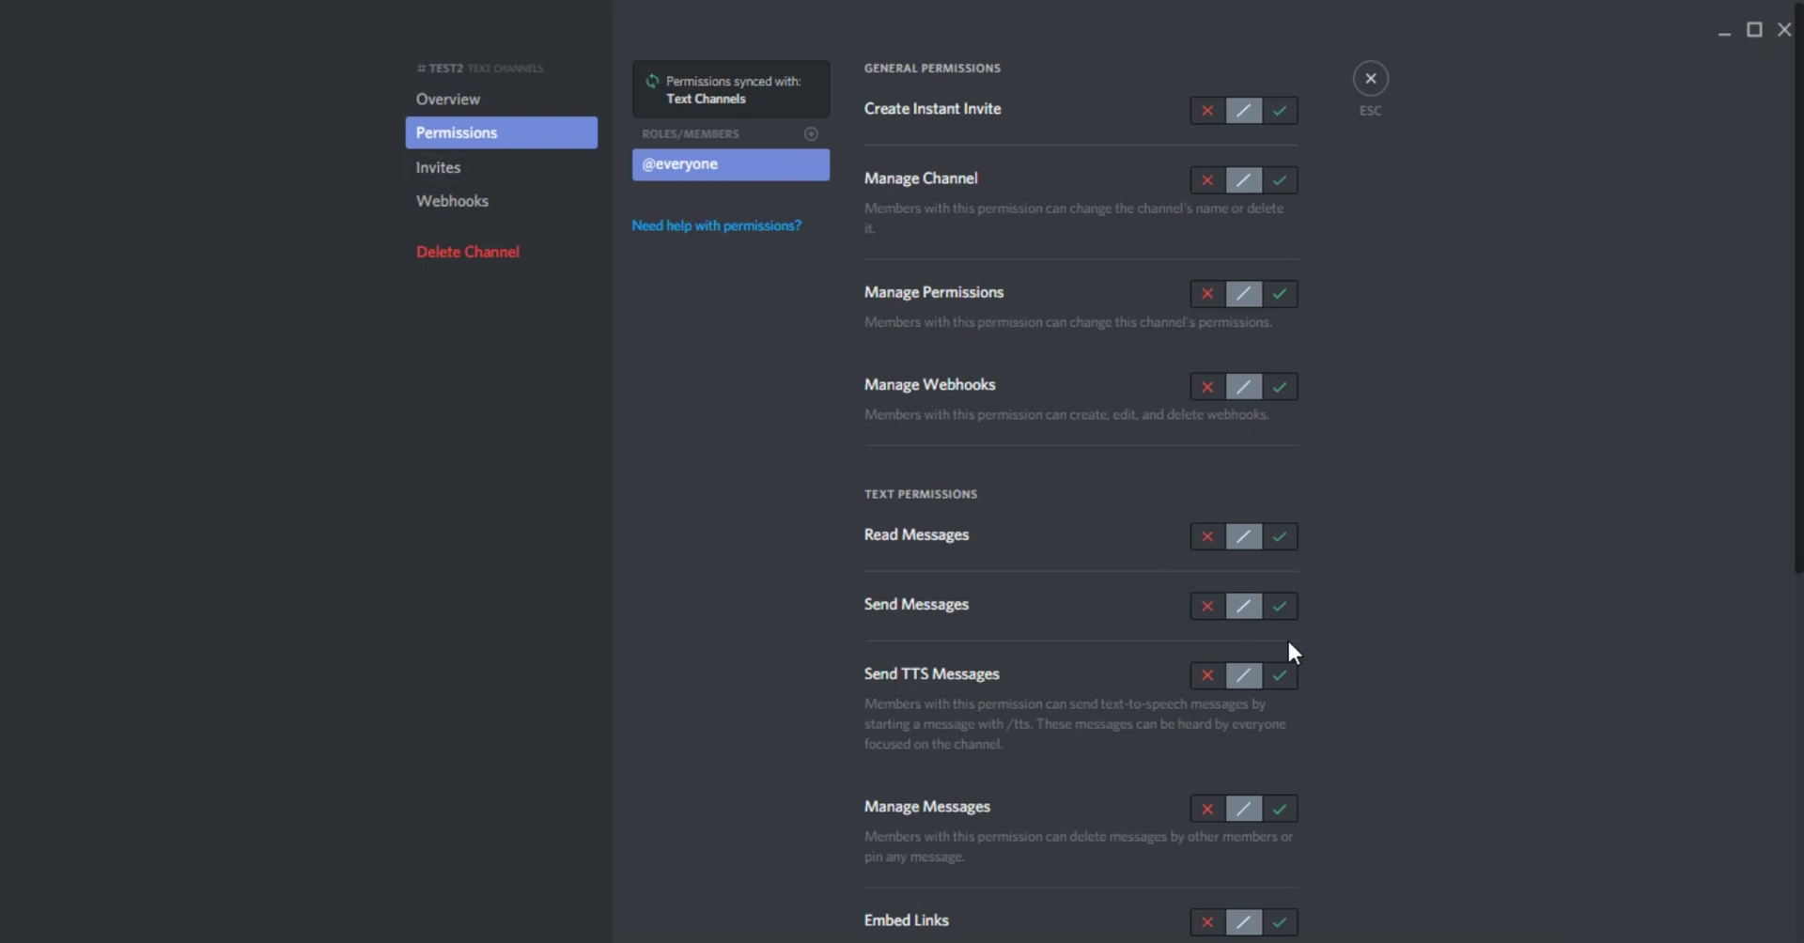
click(1279, 539)
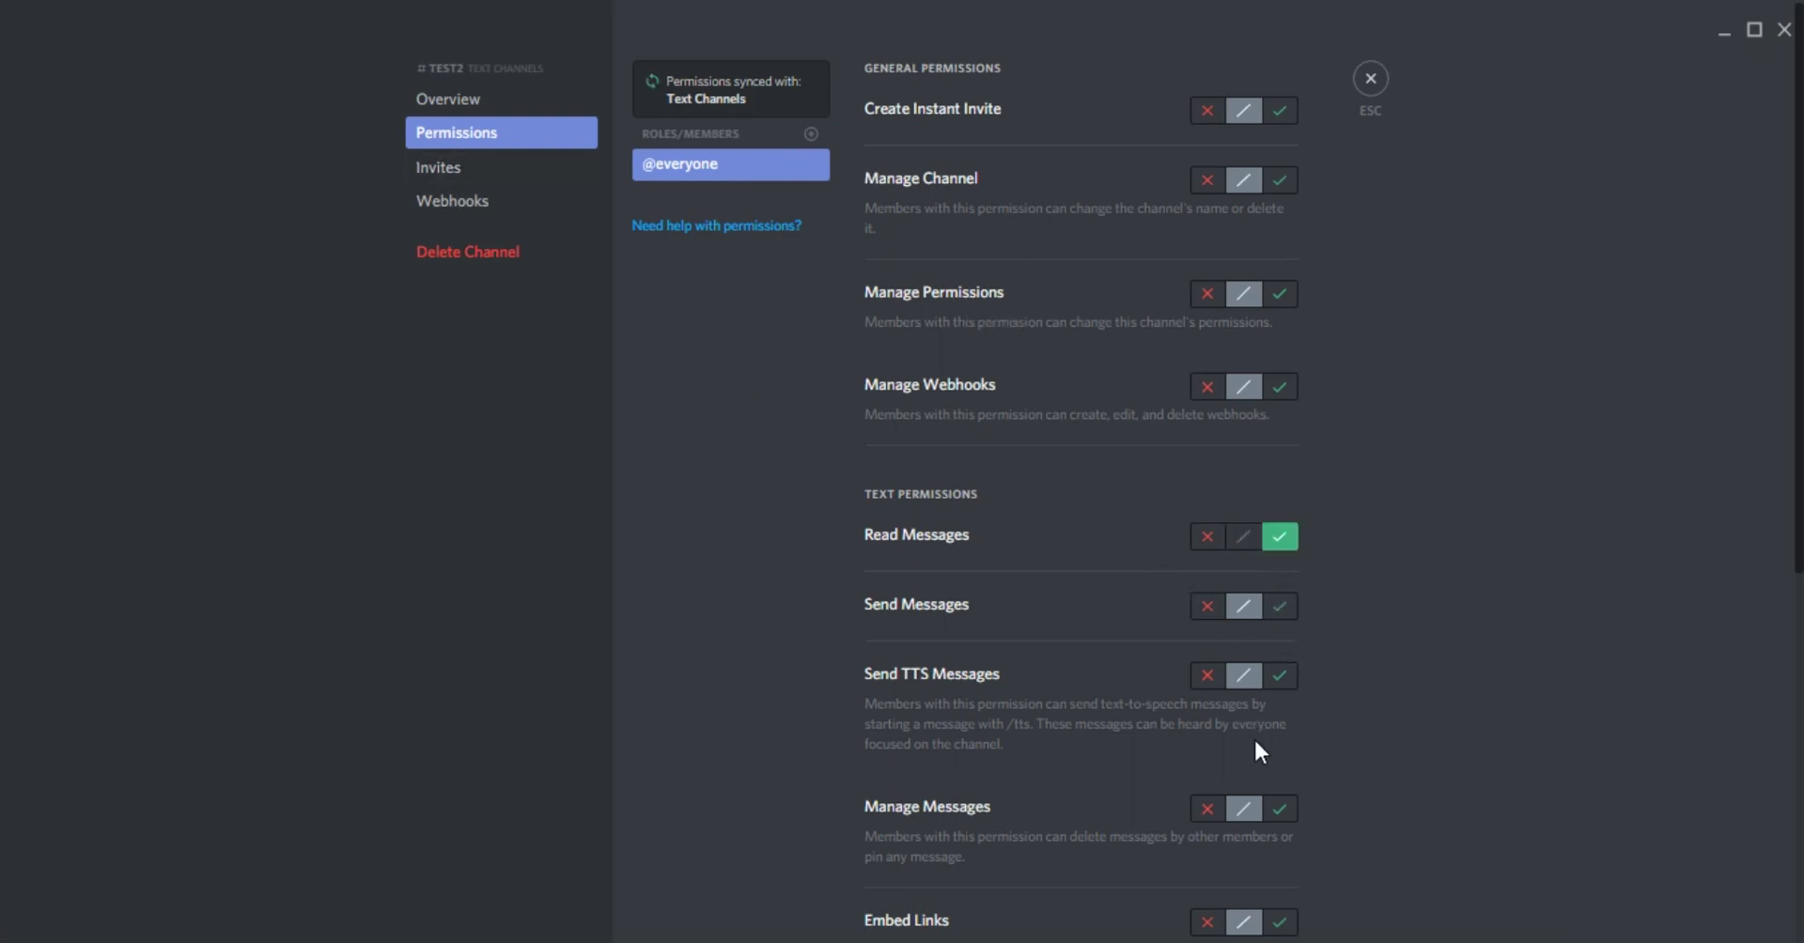
click(1208, 606)
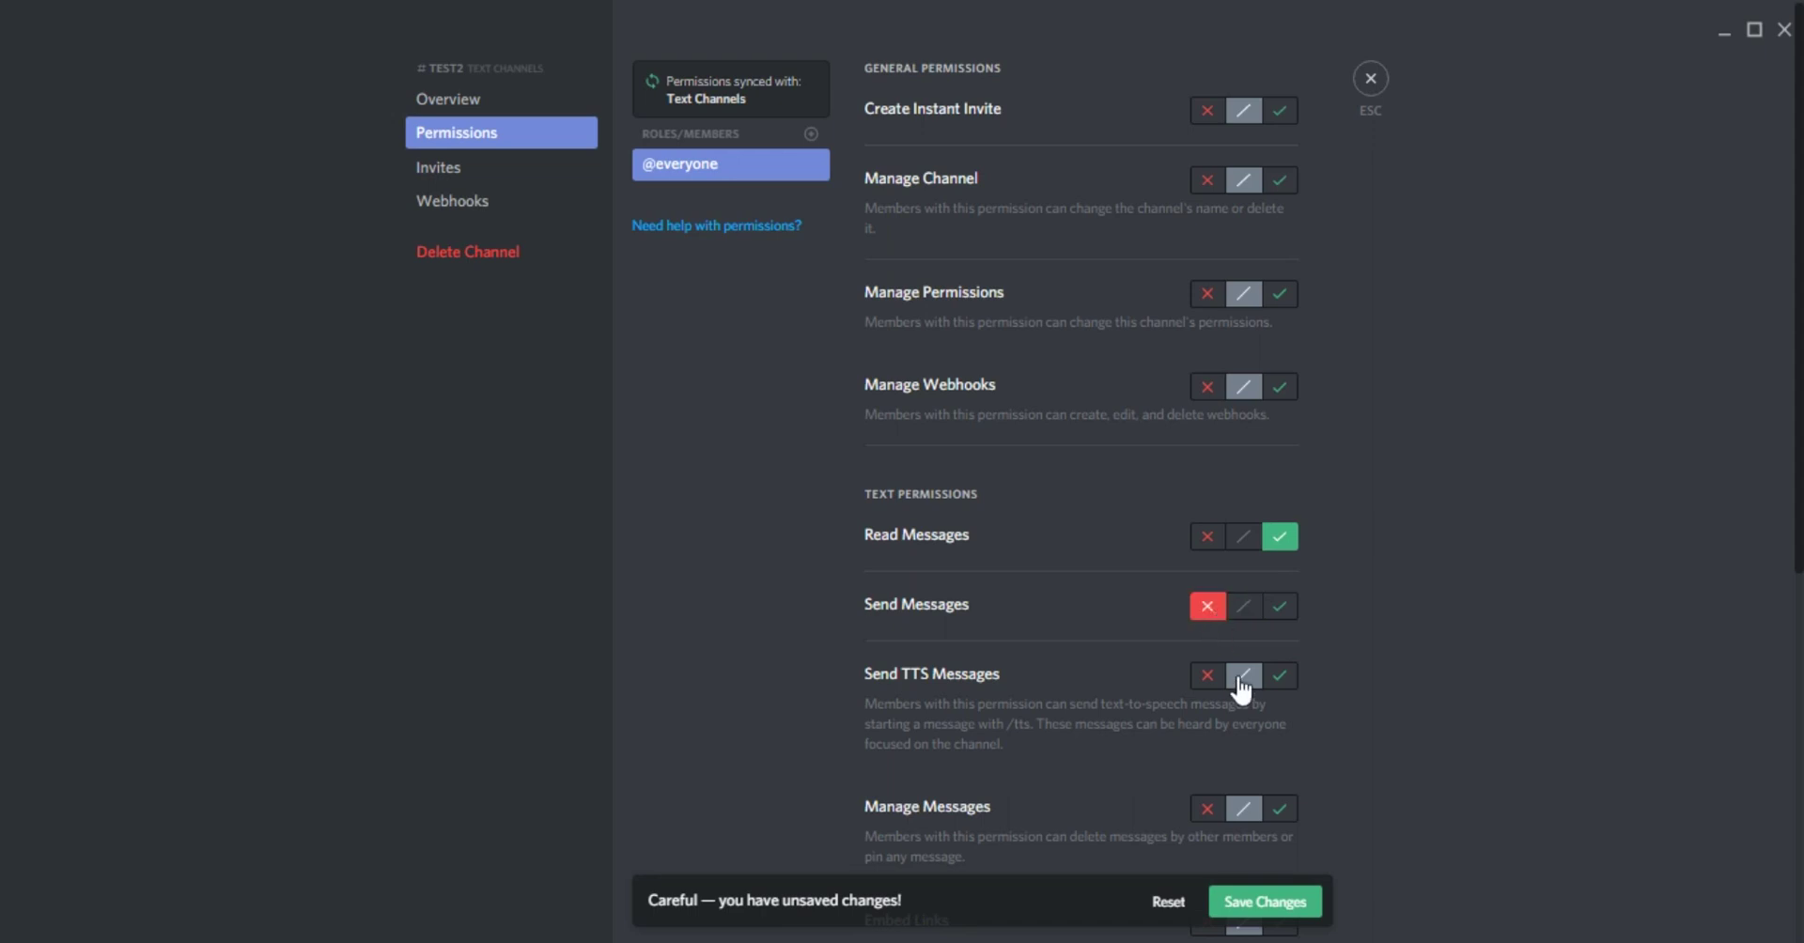
scroll(1240, 684, down, 6)
click(1280, 450)
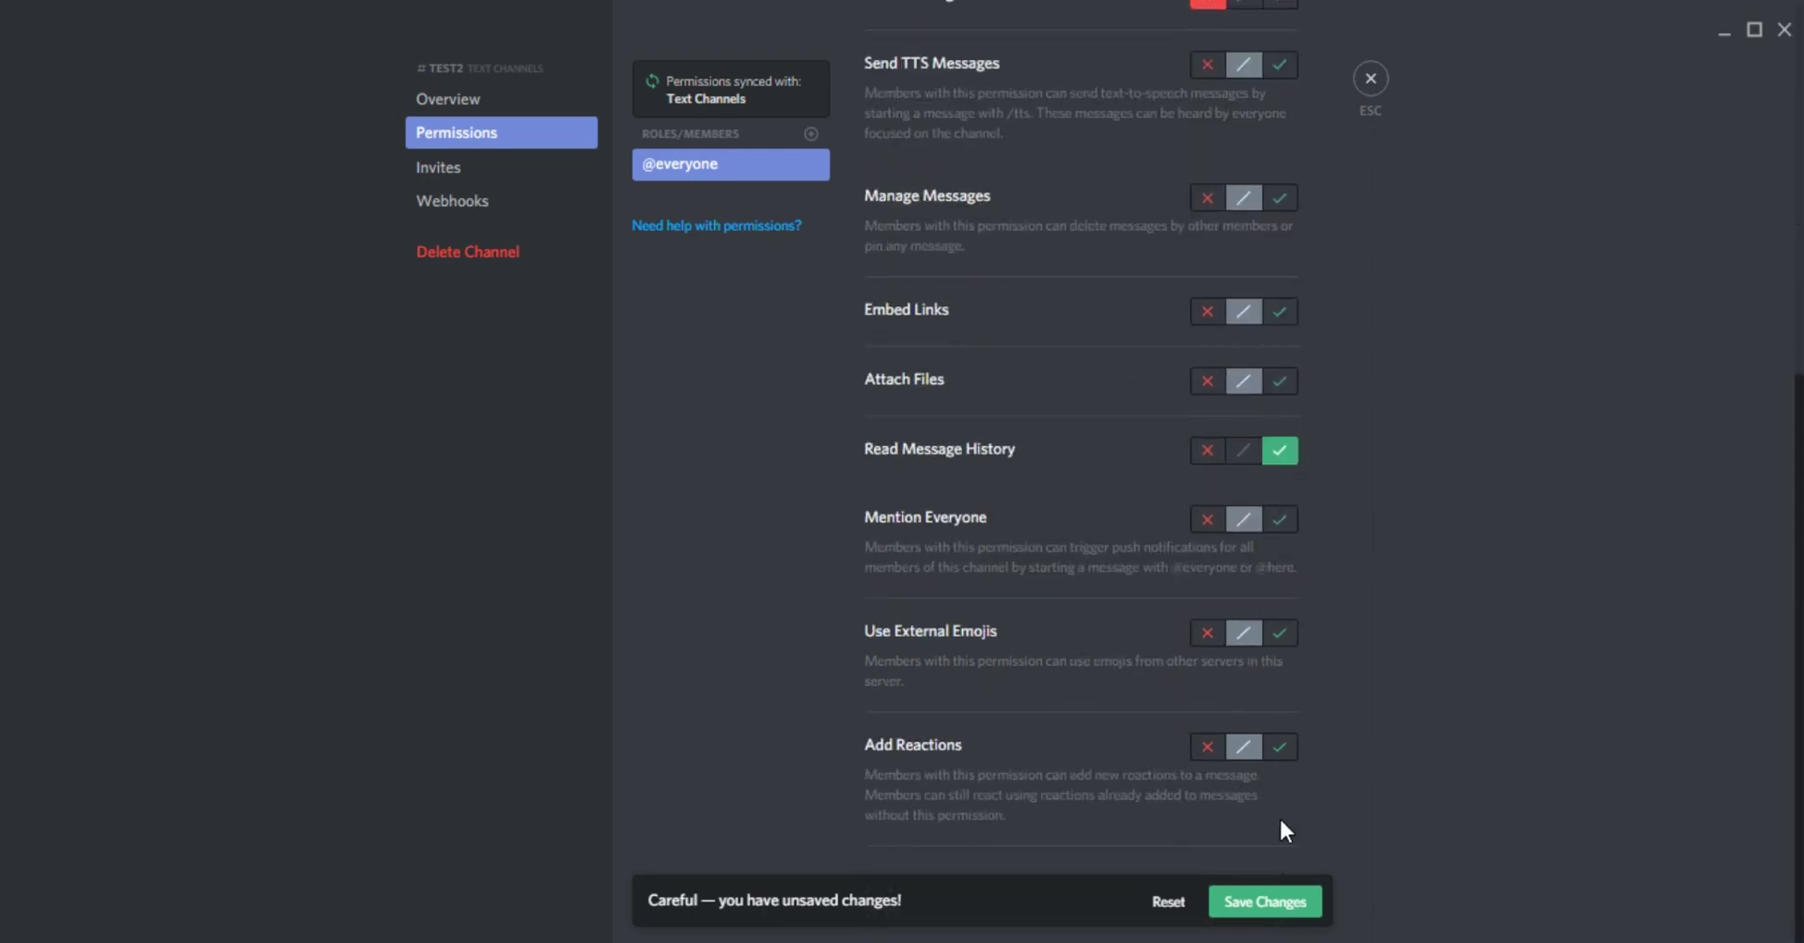
click(1260, 900)
Add the Dev role to test2 with Read and Send Messages allowed, save, and close settings
click(810, 174)
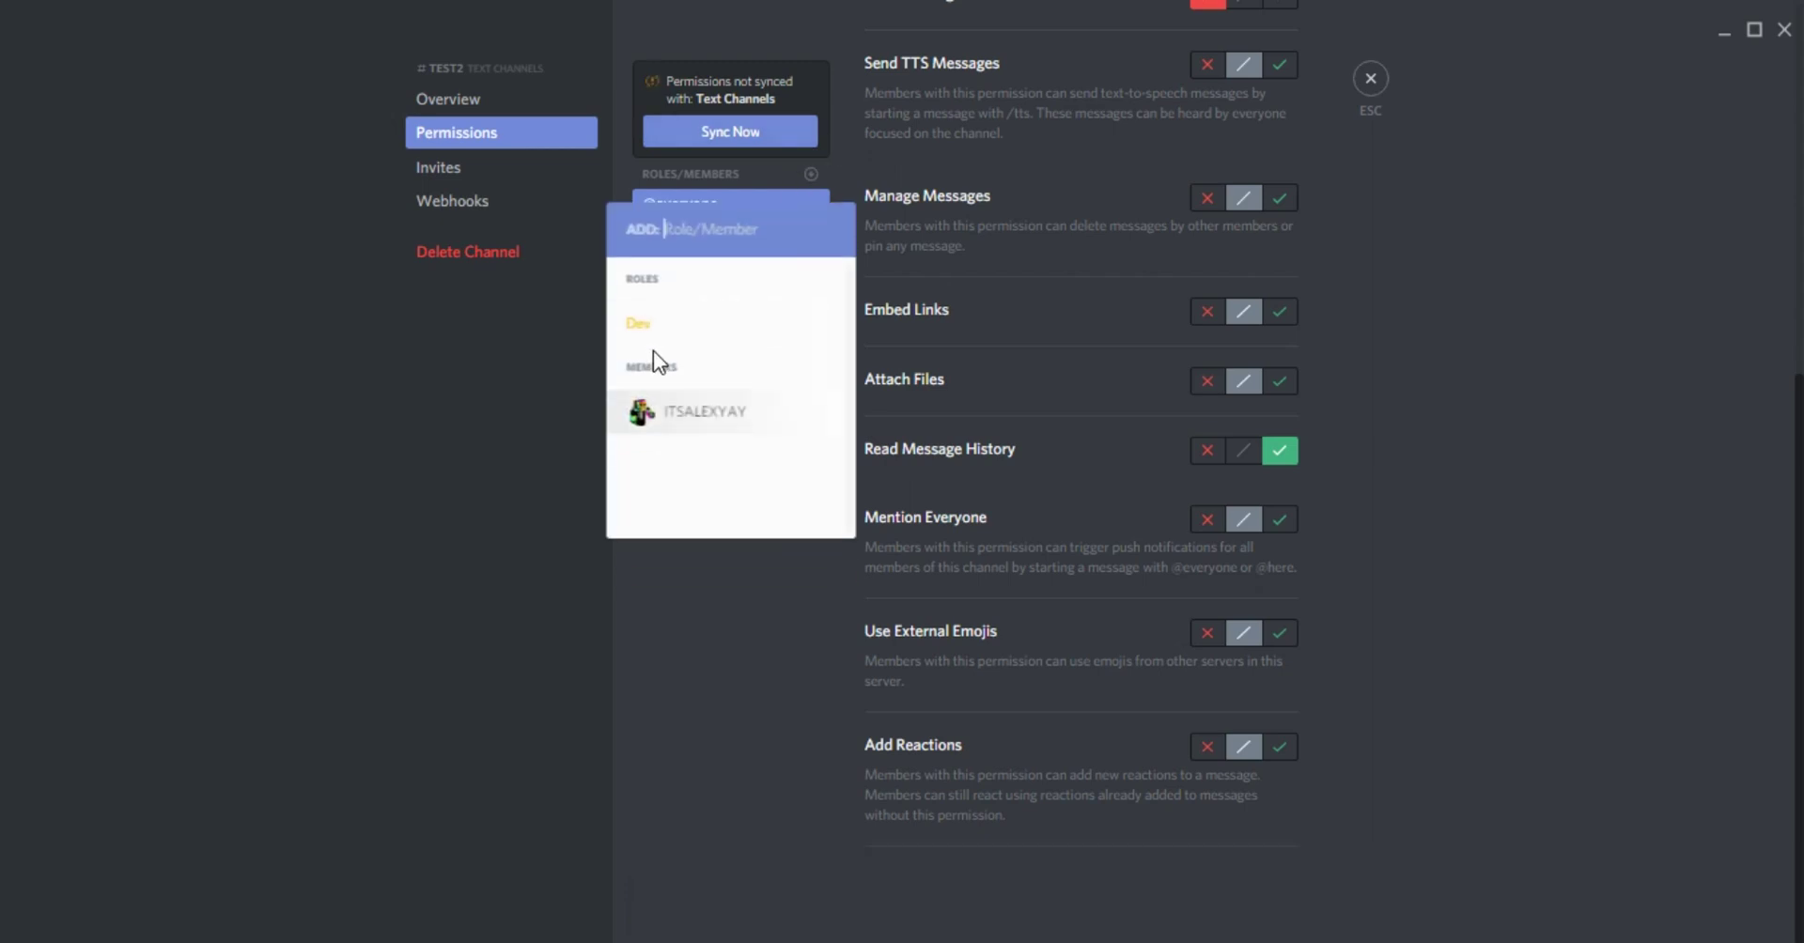
click(647, 323)
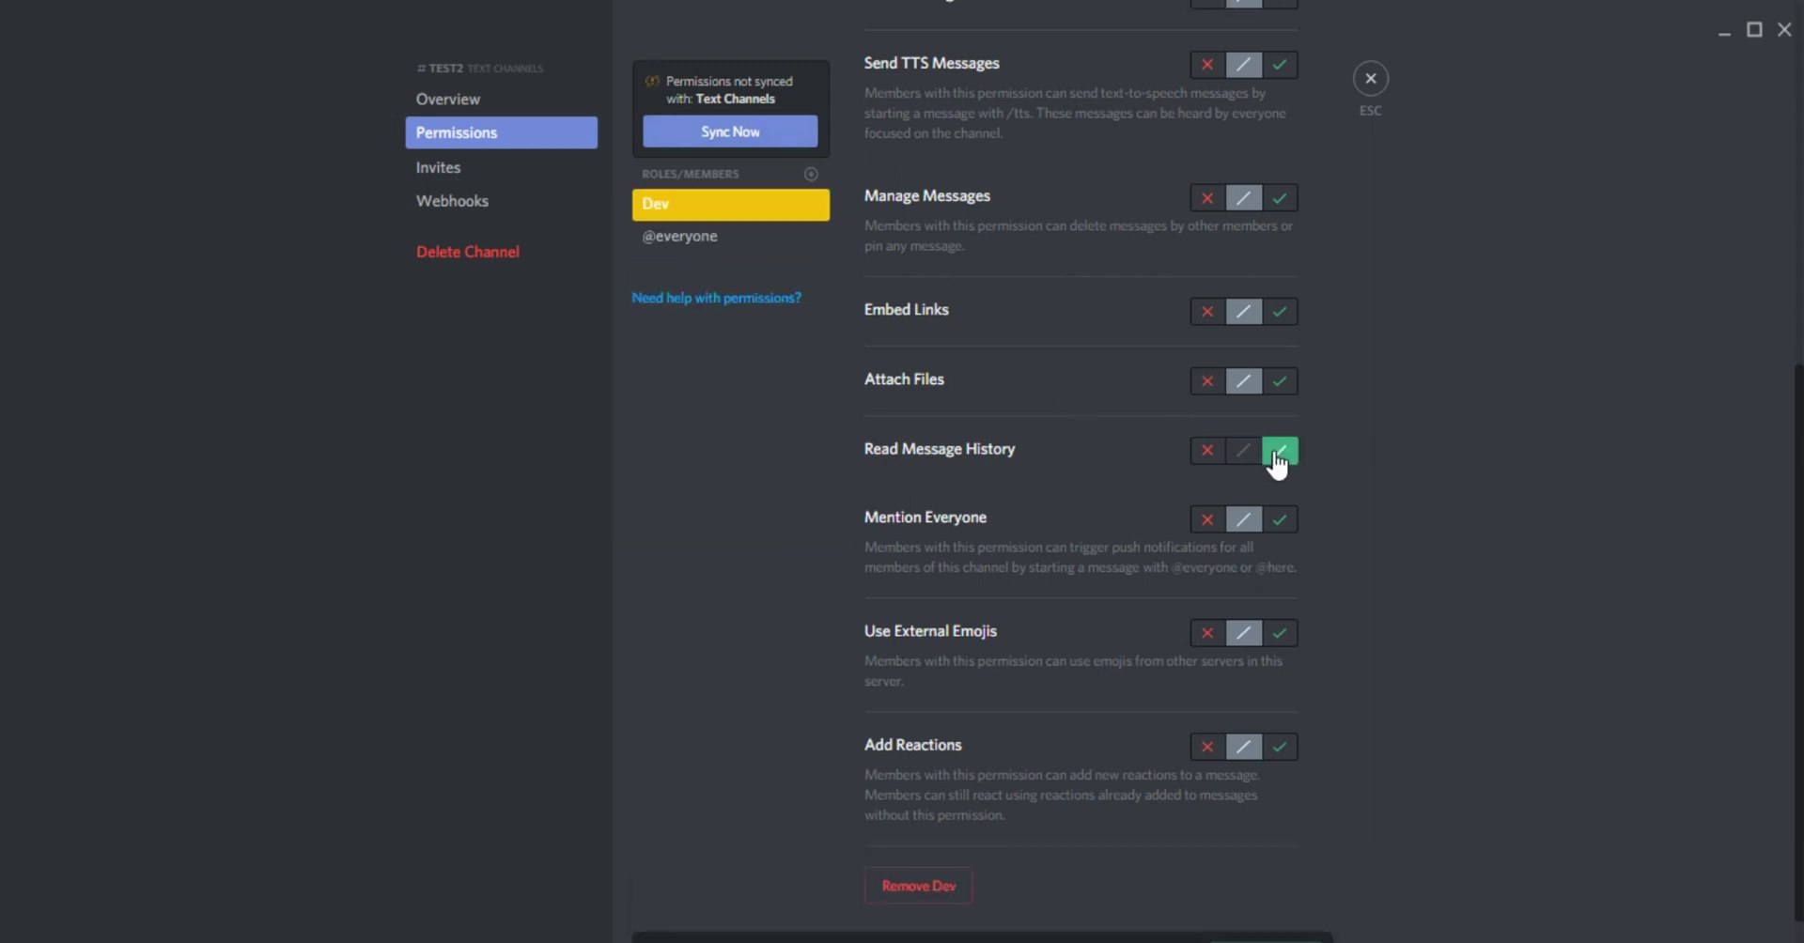
scroll(1275, 406, up, 5)
click(1279, 424)
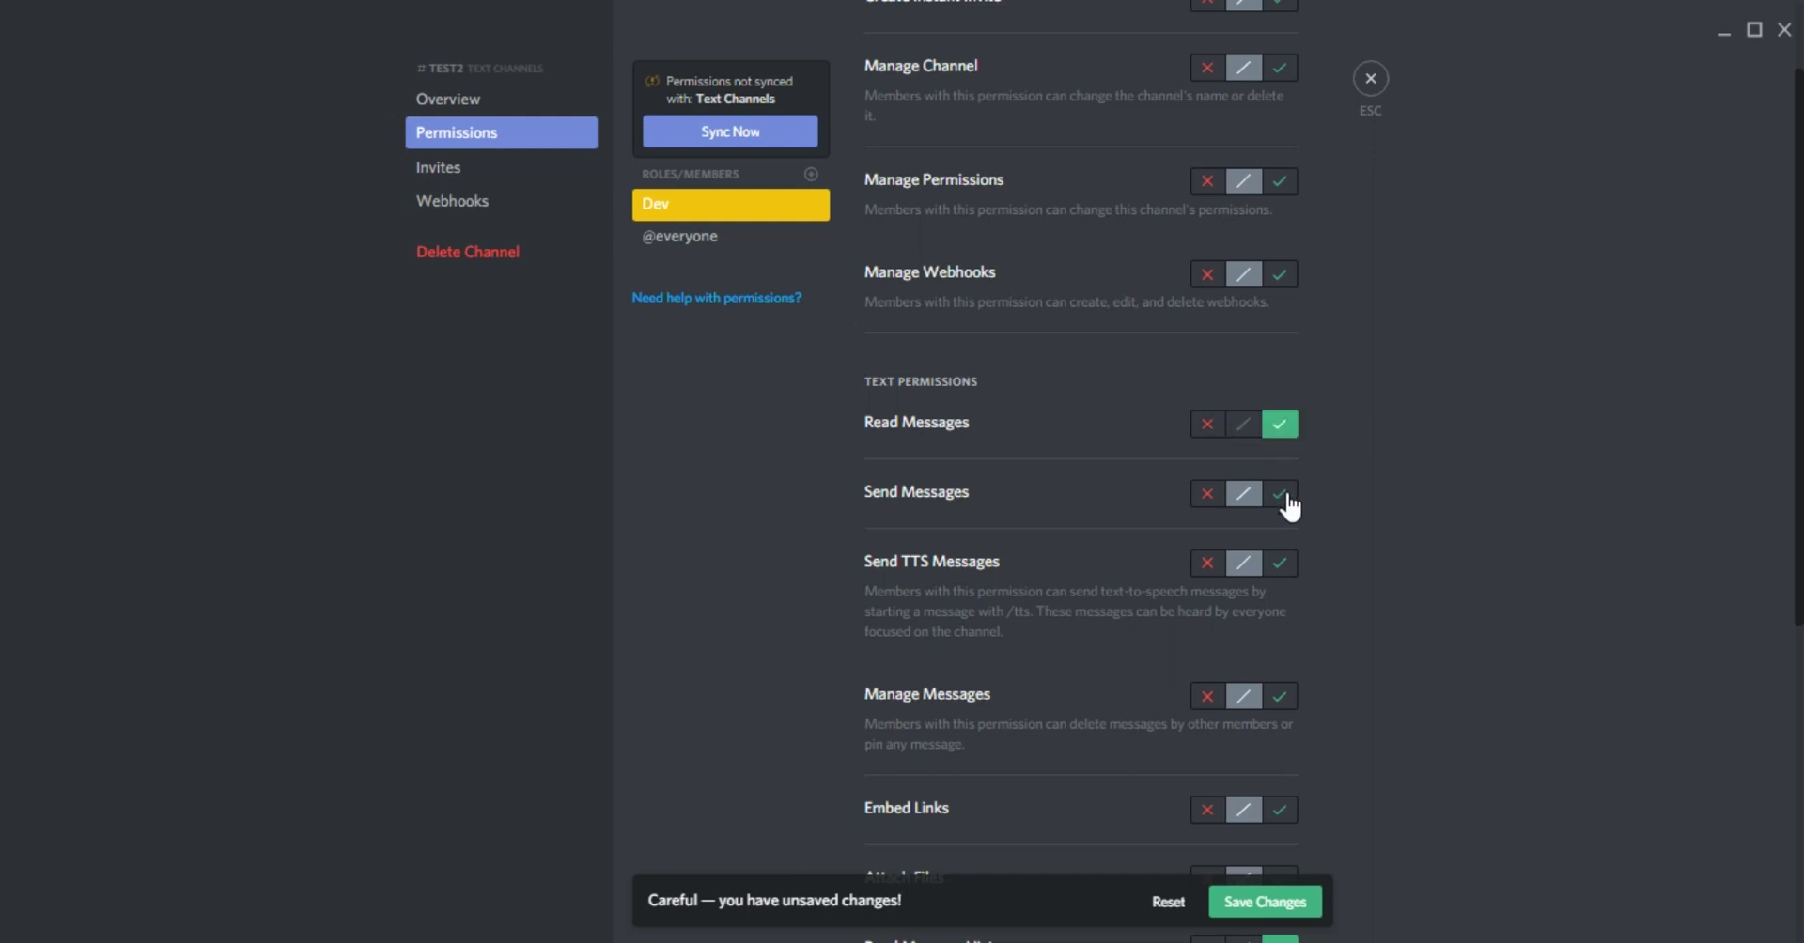
click(1279, 493)
click(1239, 904)
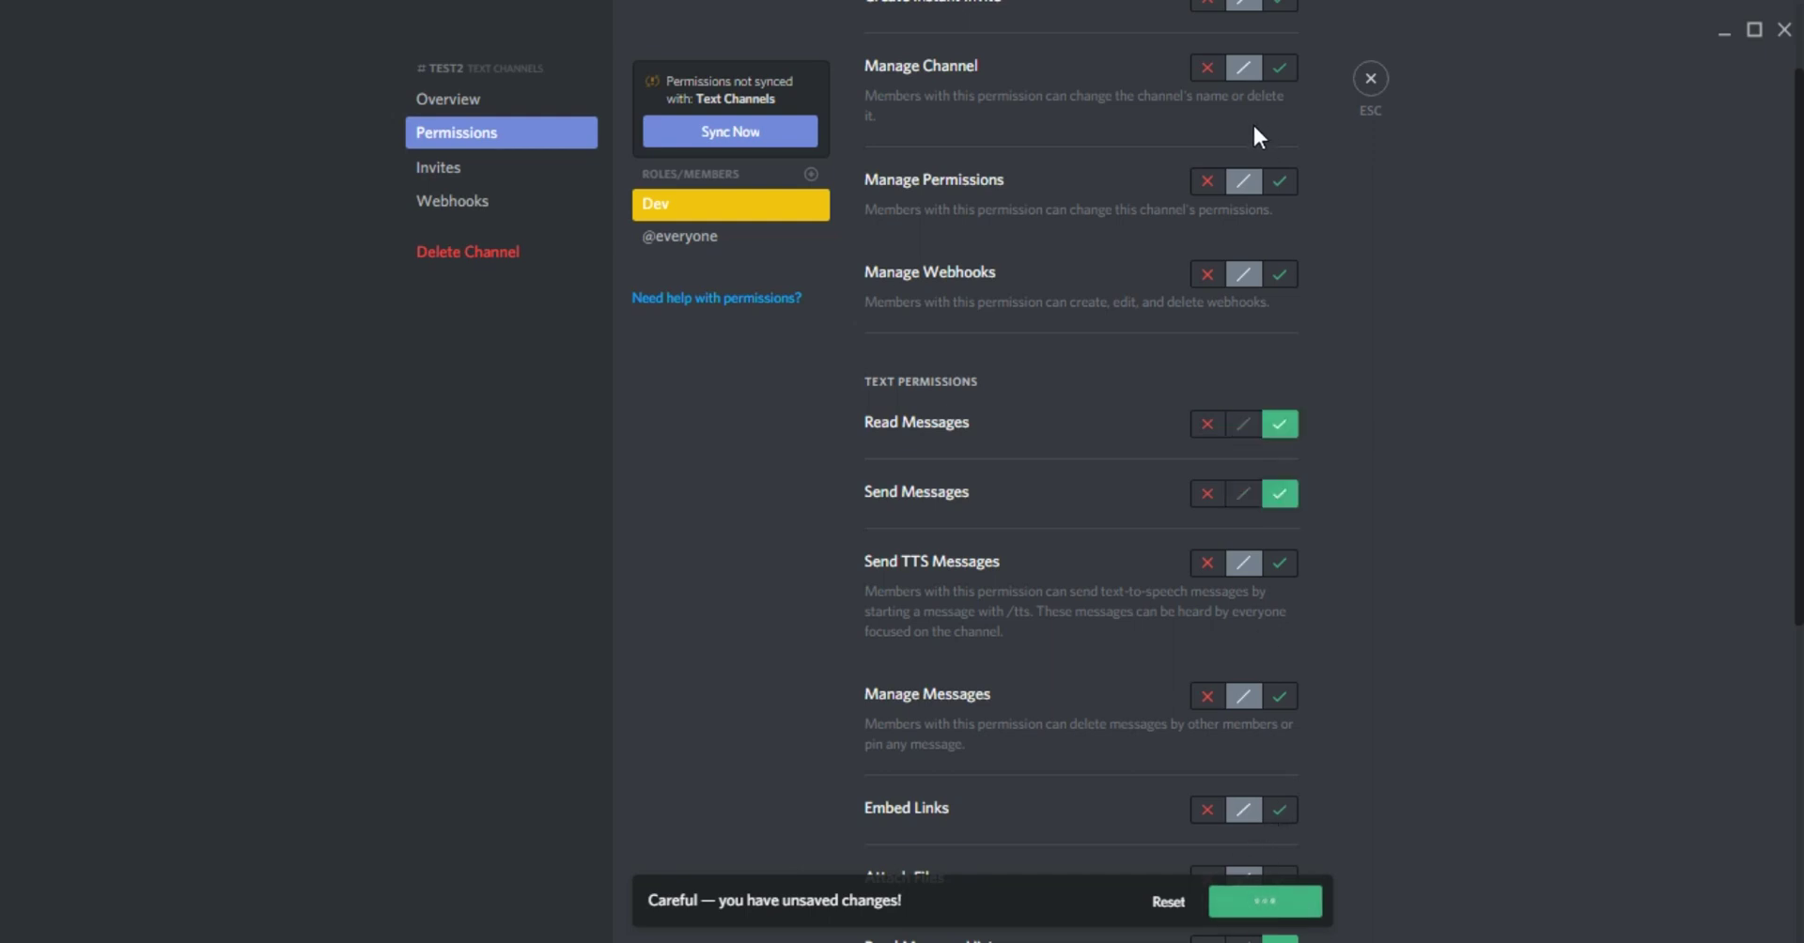
scroll(1161, 414, up, 1)
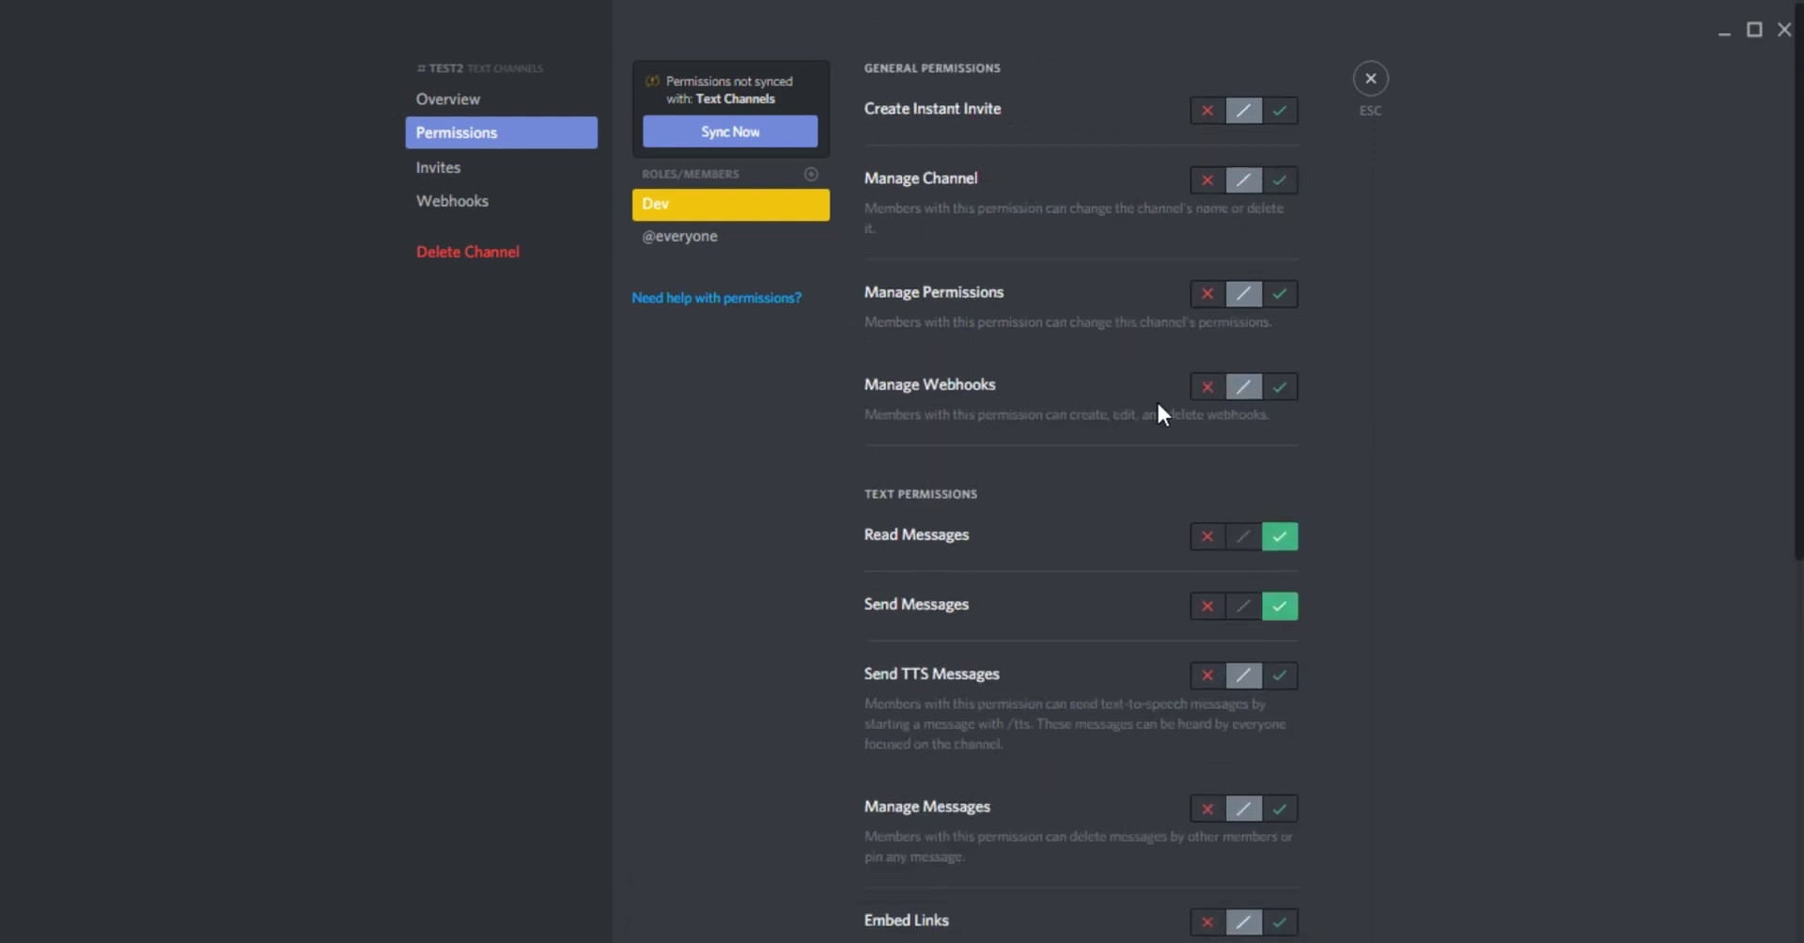
click(1370, 78)
click(118, 45)
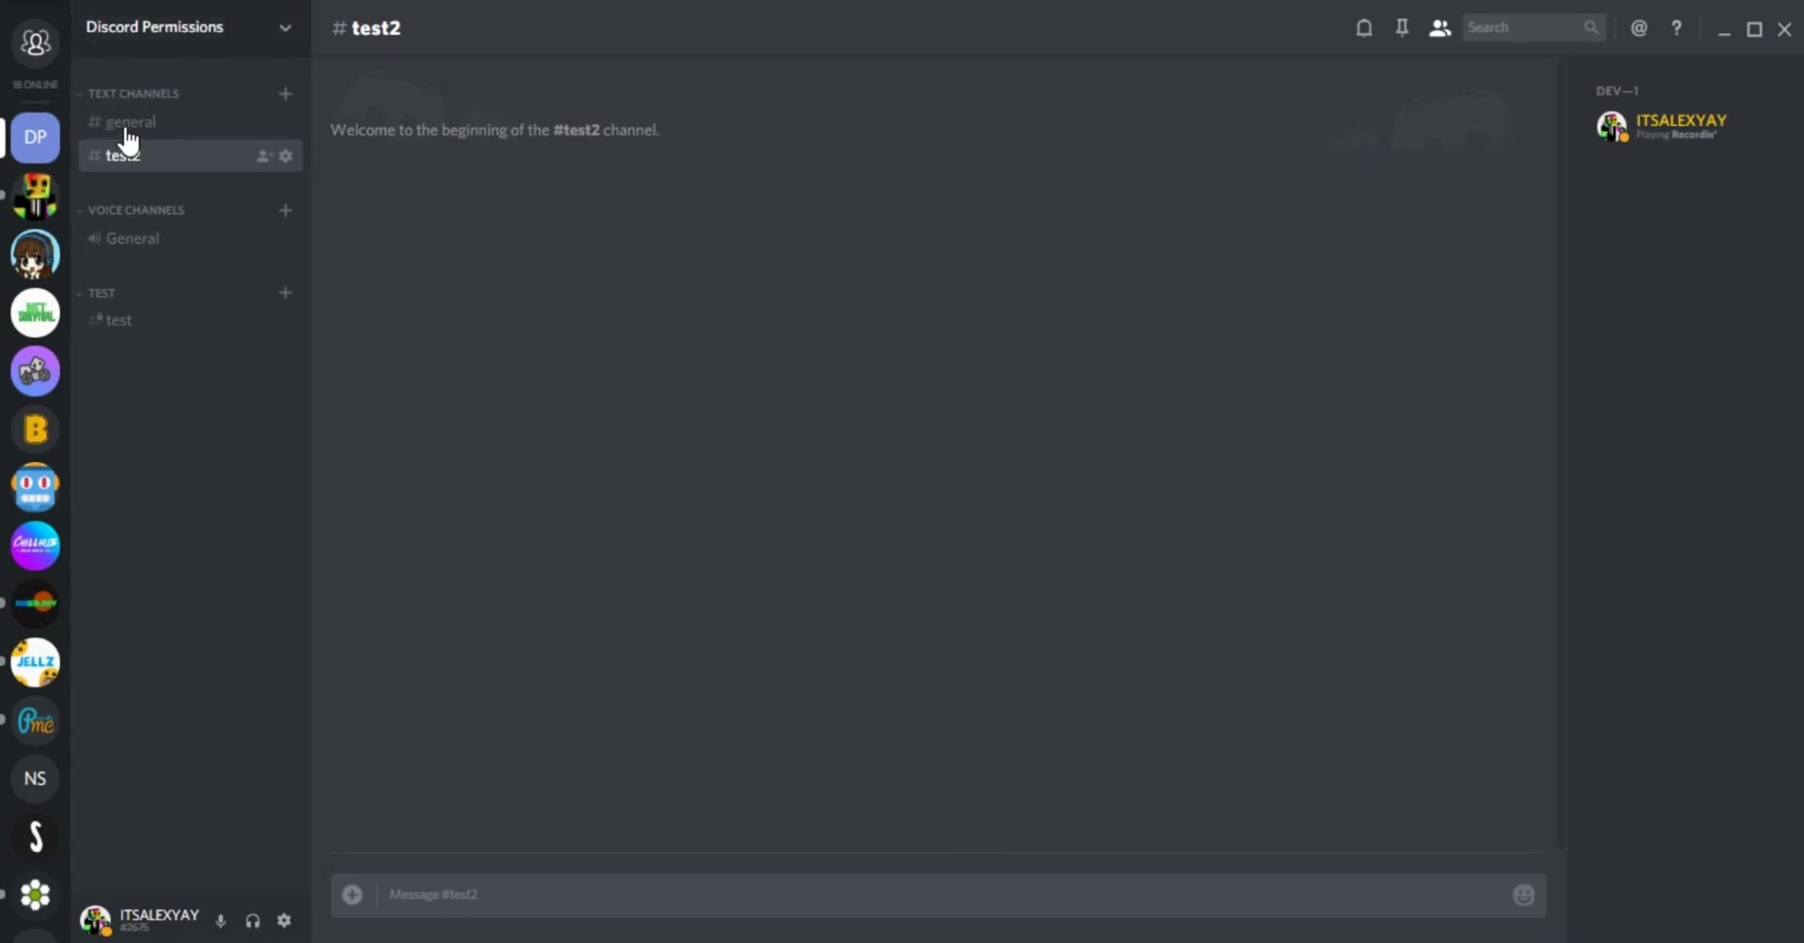
click(133, 131)
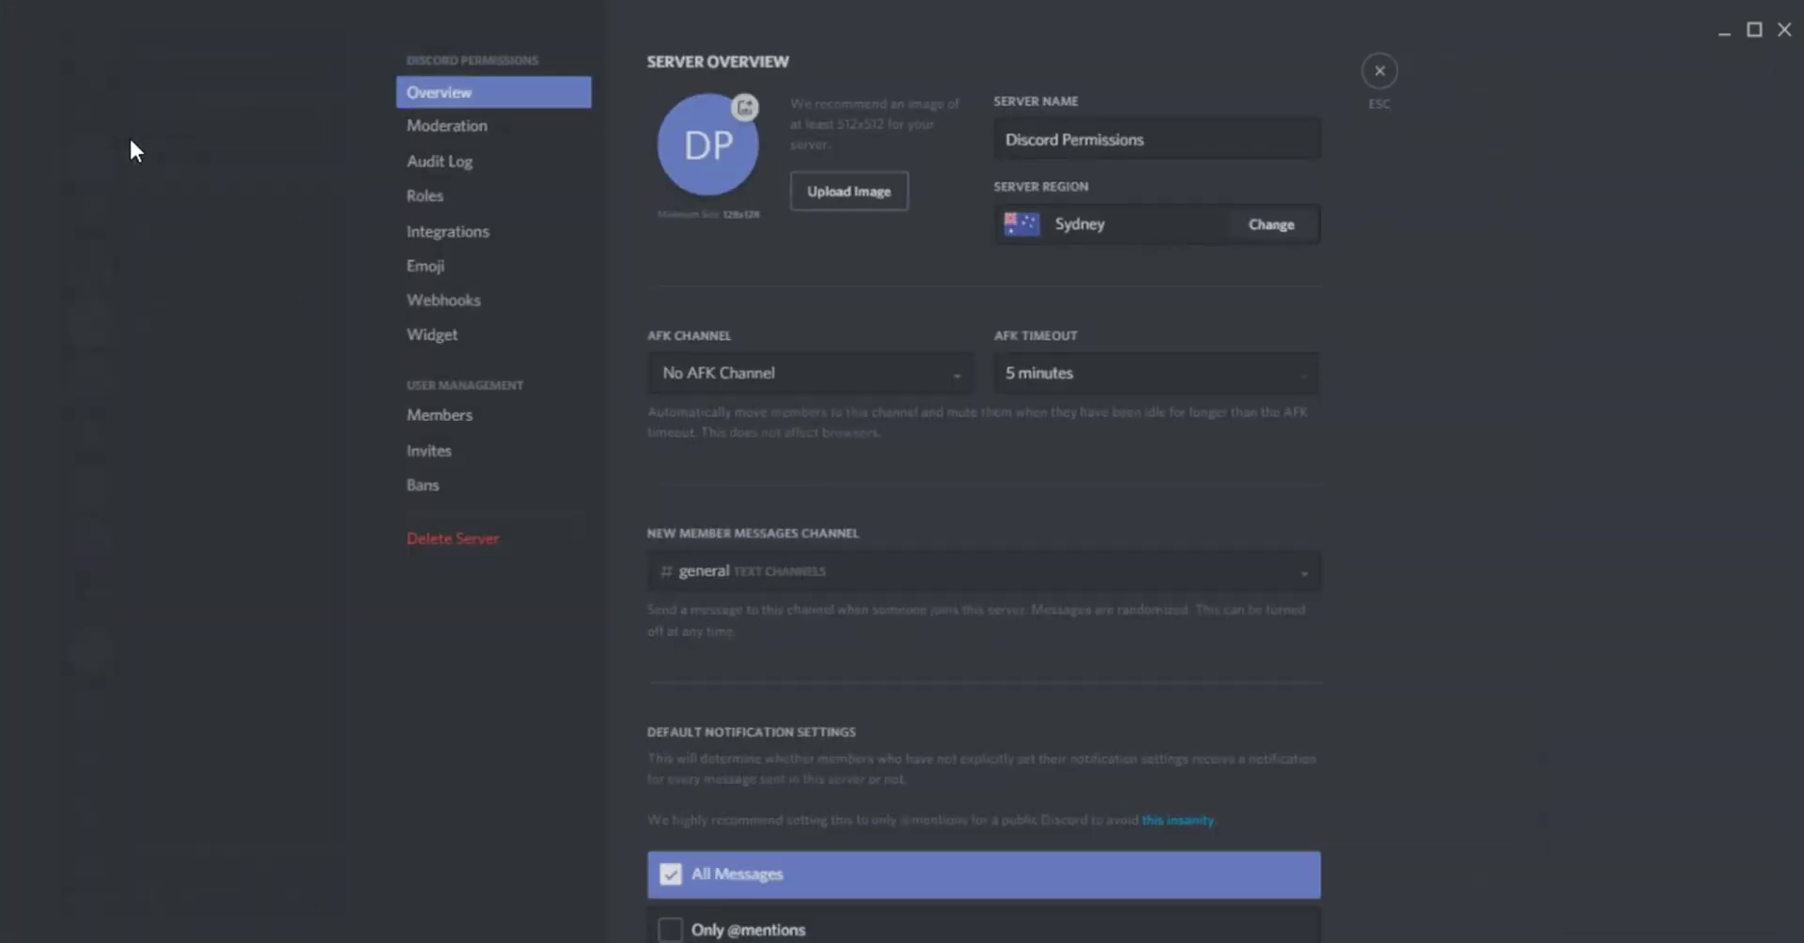
click(507, 130)
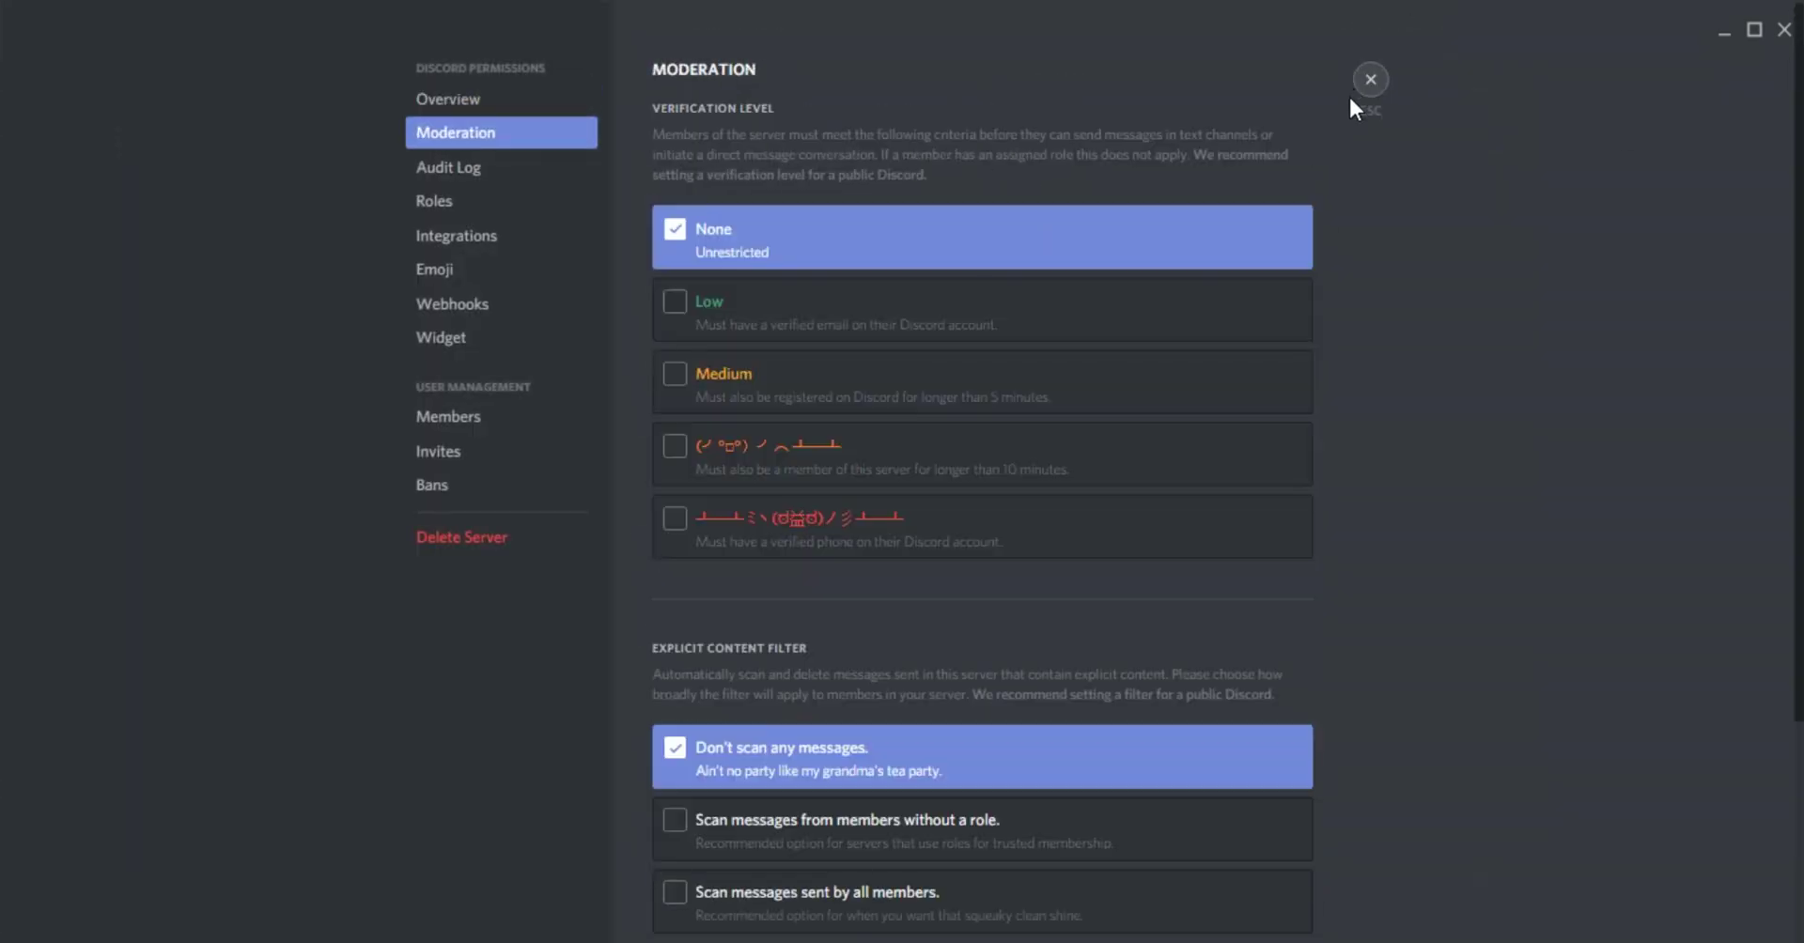
click(1371, 79)
click(1680, 122)
click(780, 282)
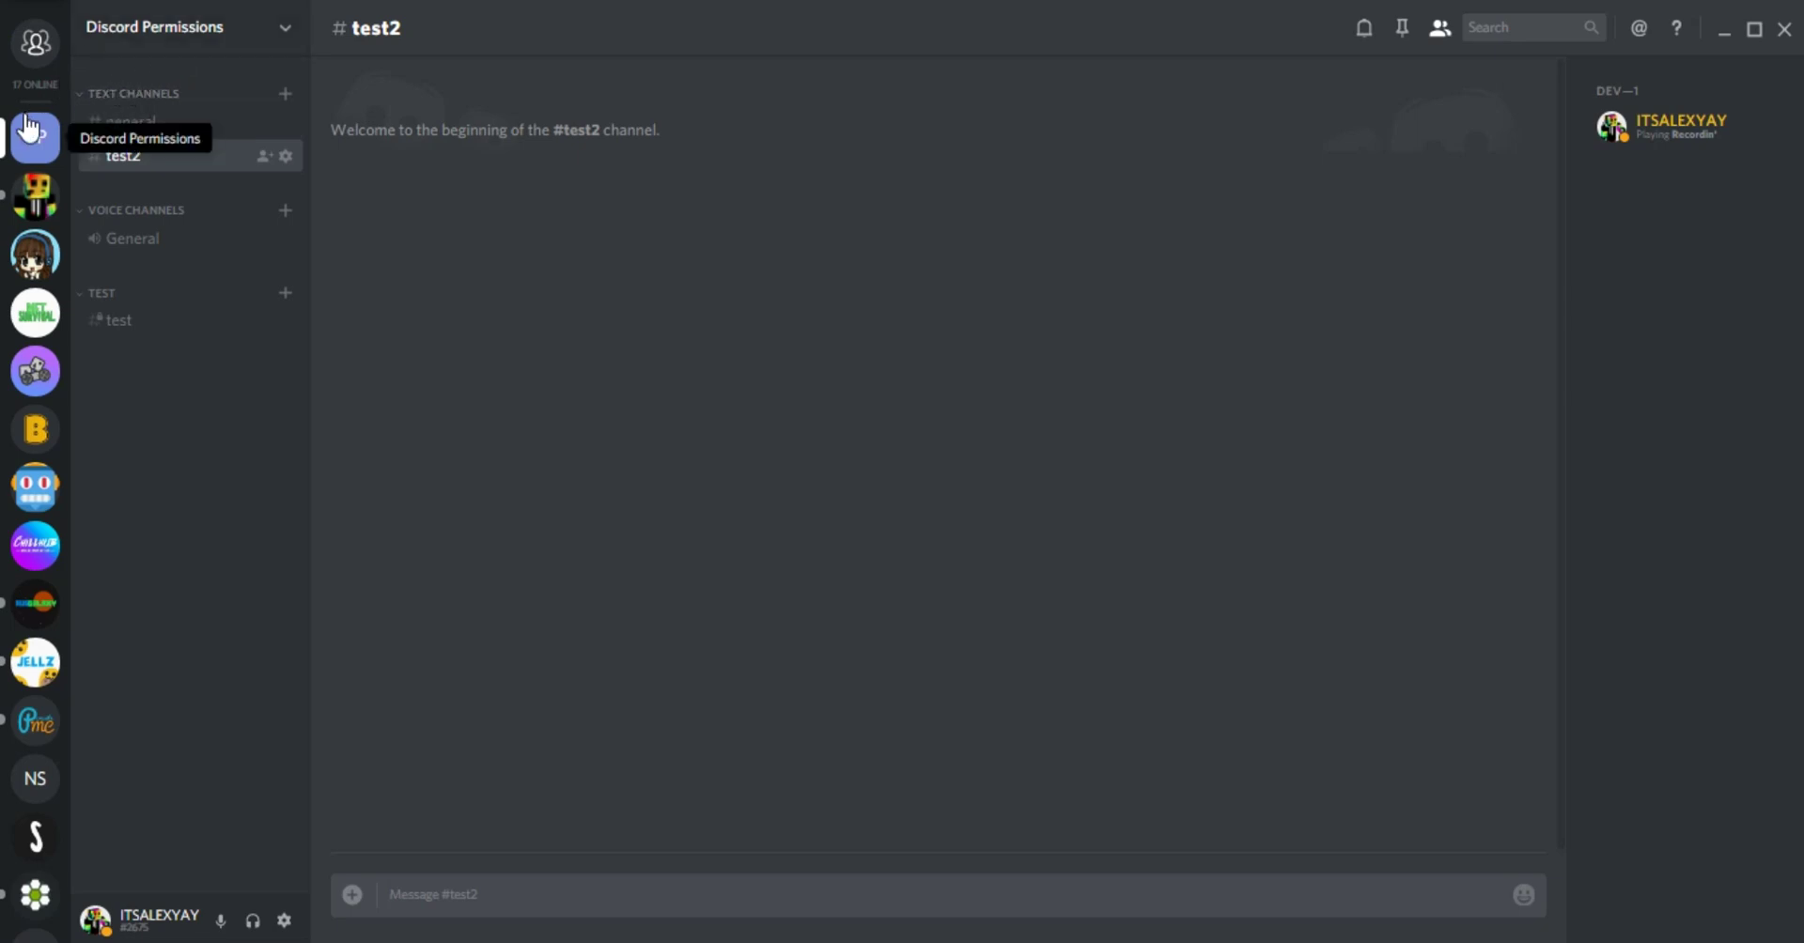
click(110, 94)
click(110, 94)
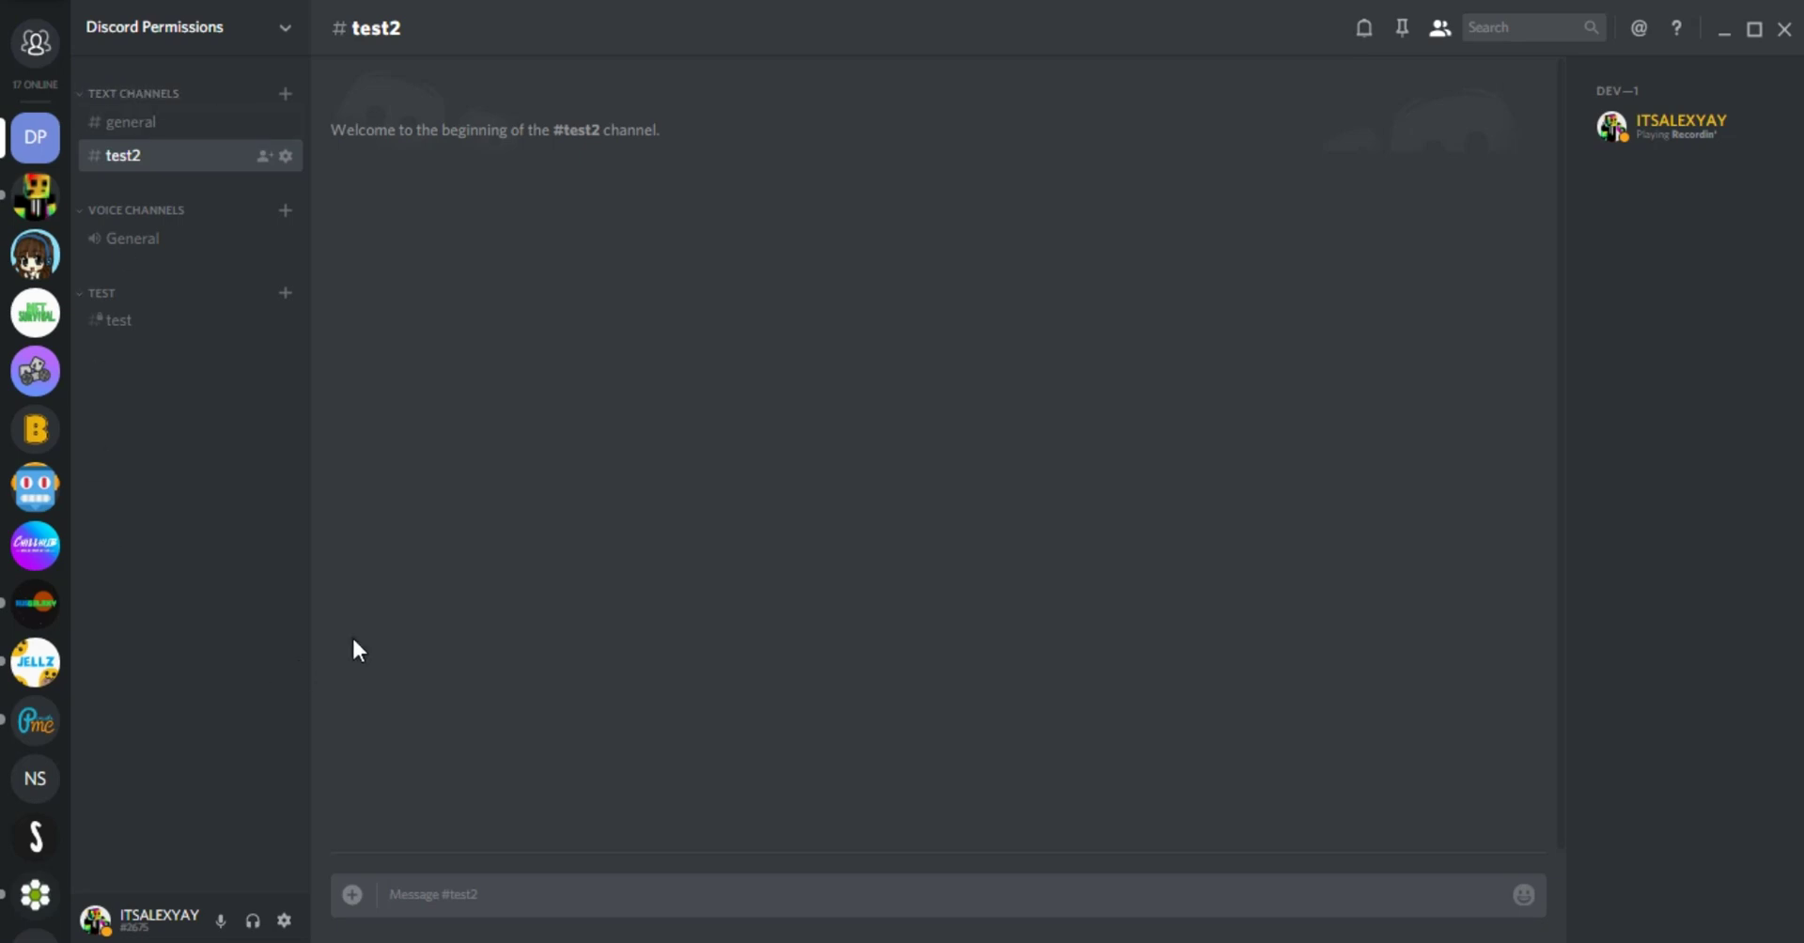
click(131, 94)
click(132, 96)
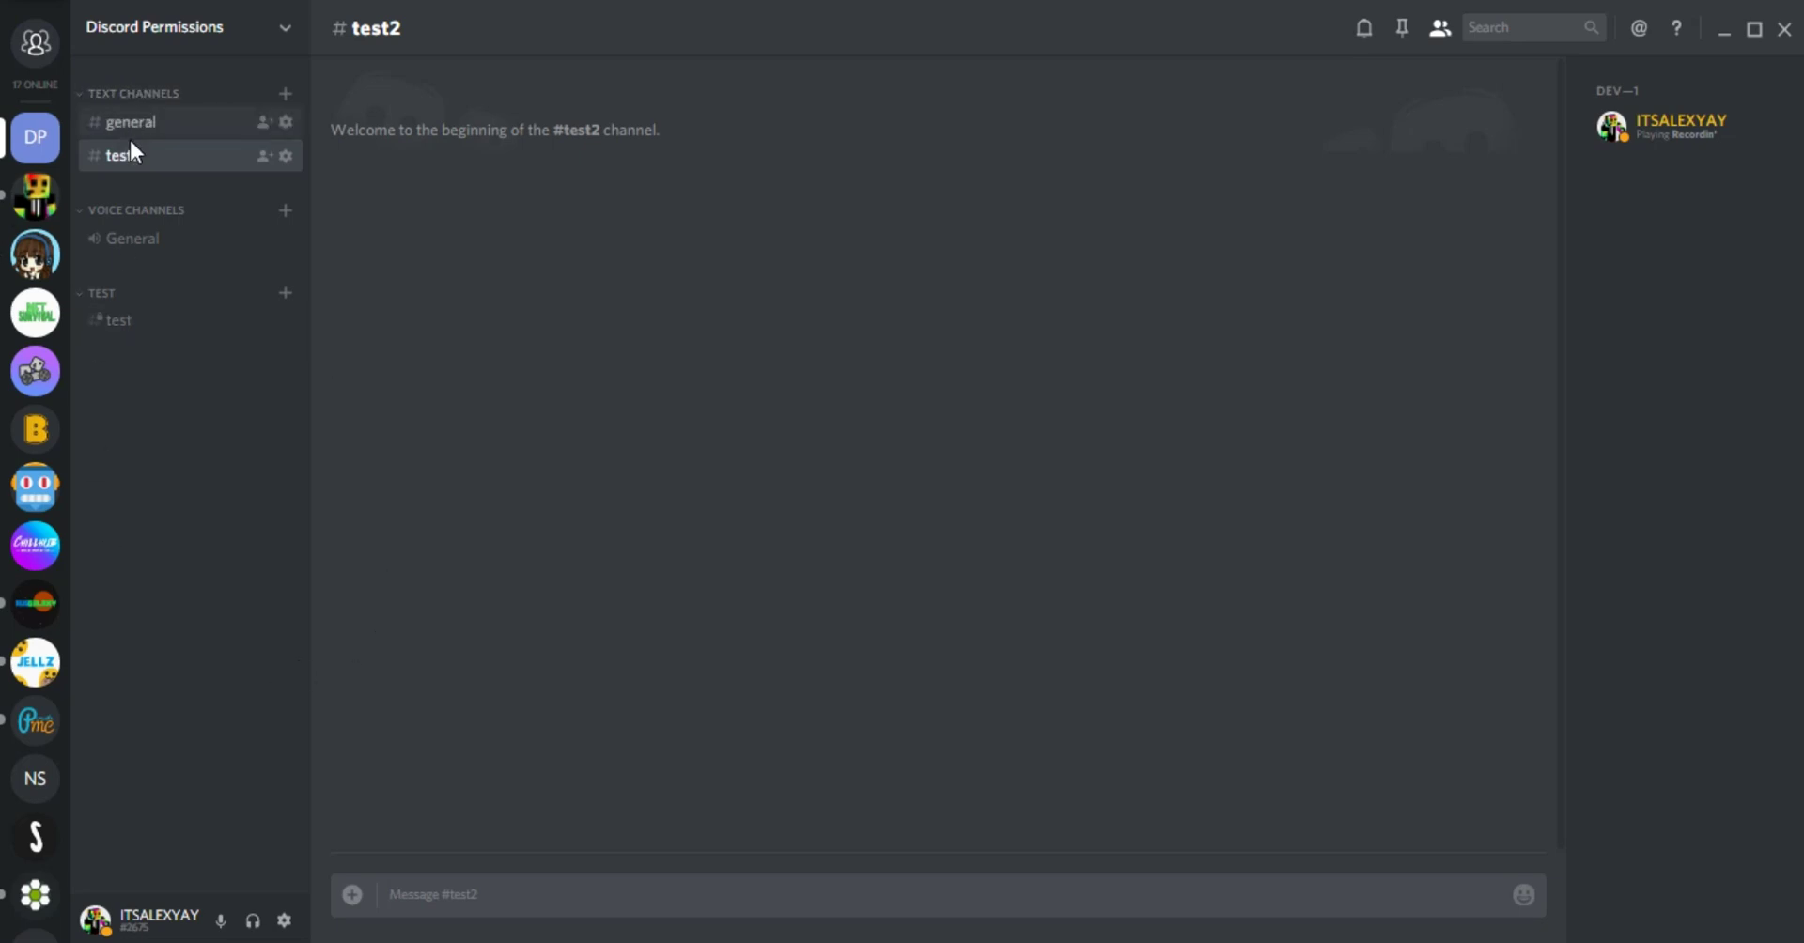